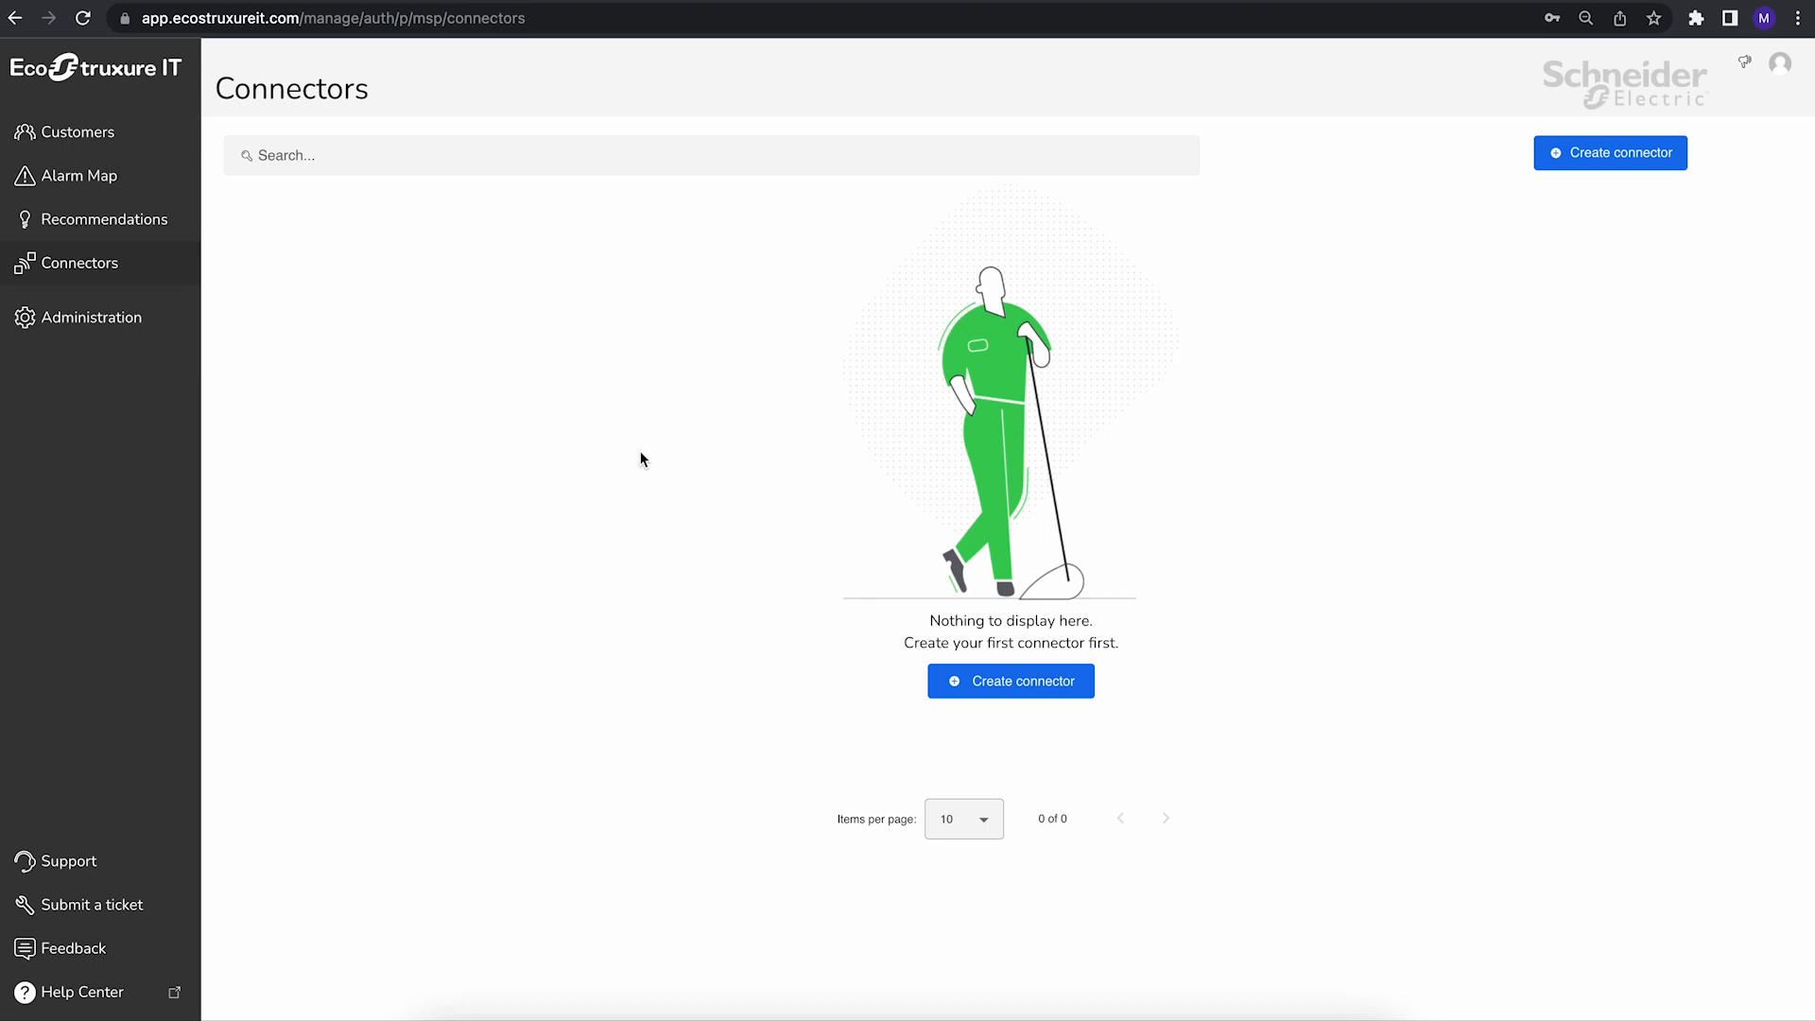
# Start a new connector, generate its partner API key, and confirm that the key has been saved.
pyautogui.click(988, 687)
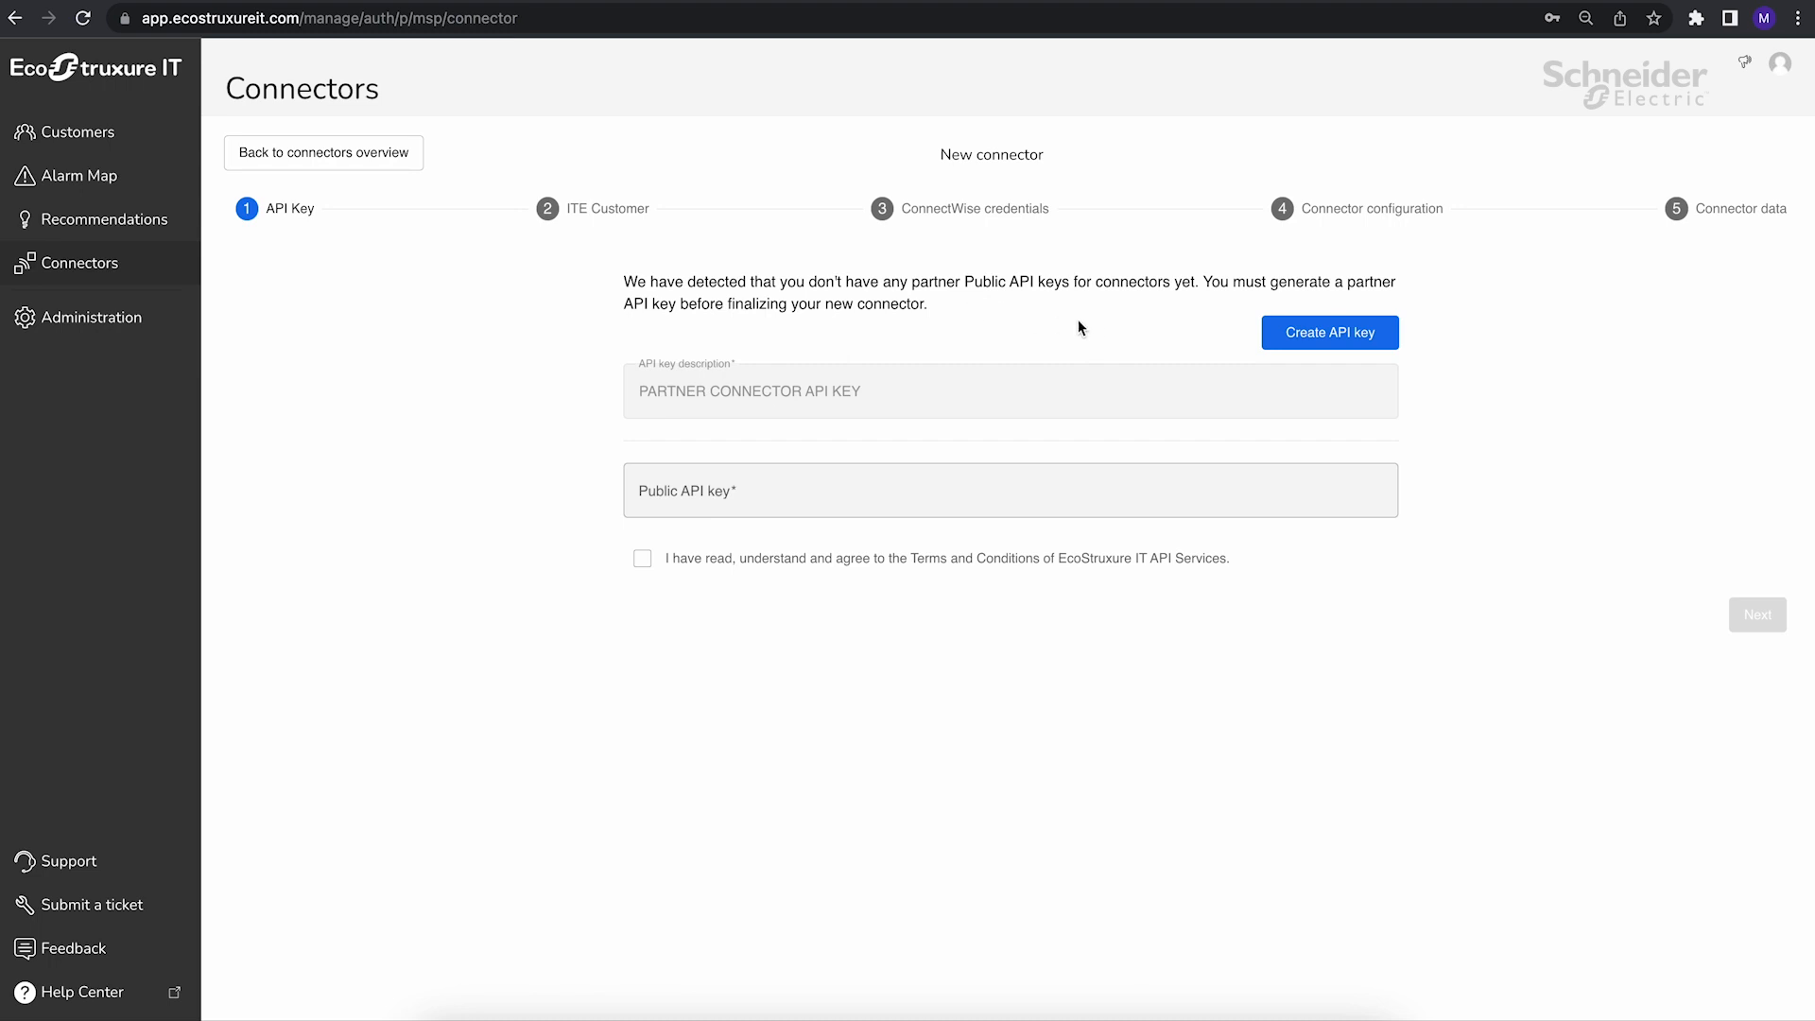
pyautogui.click(1299, 333)
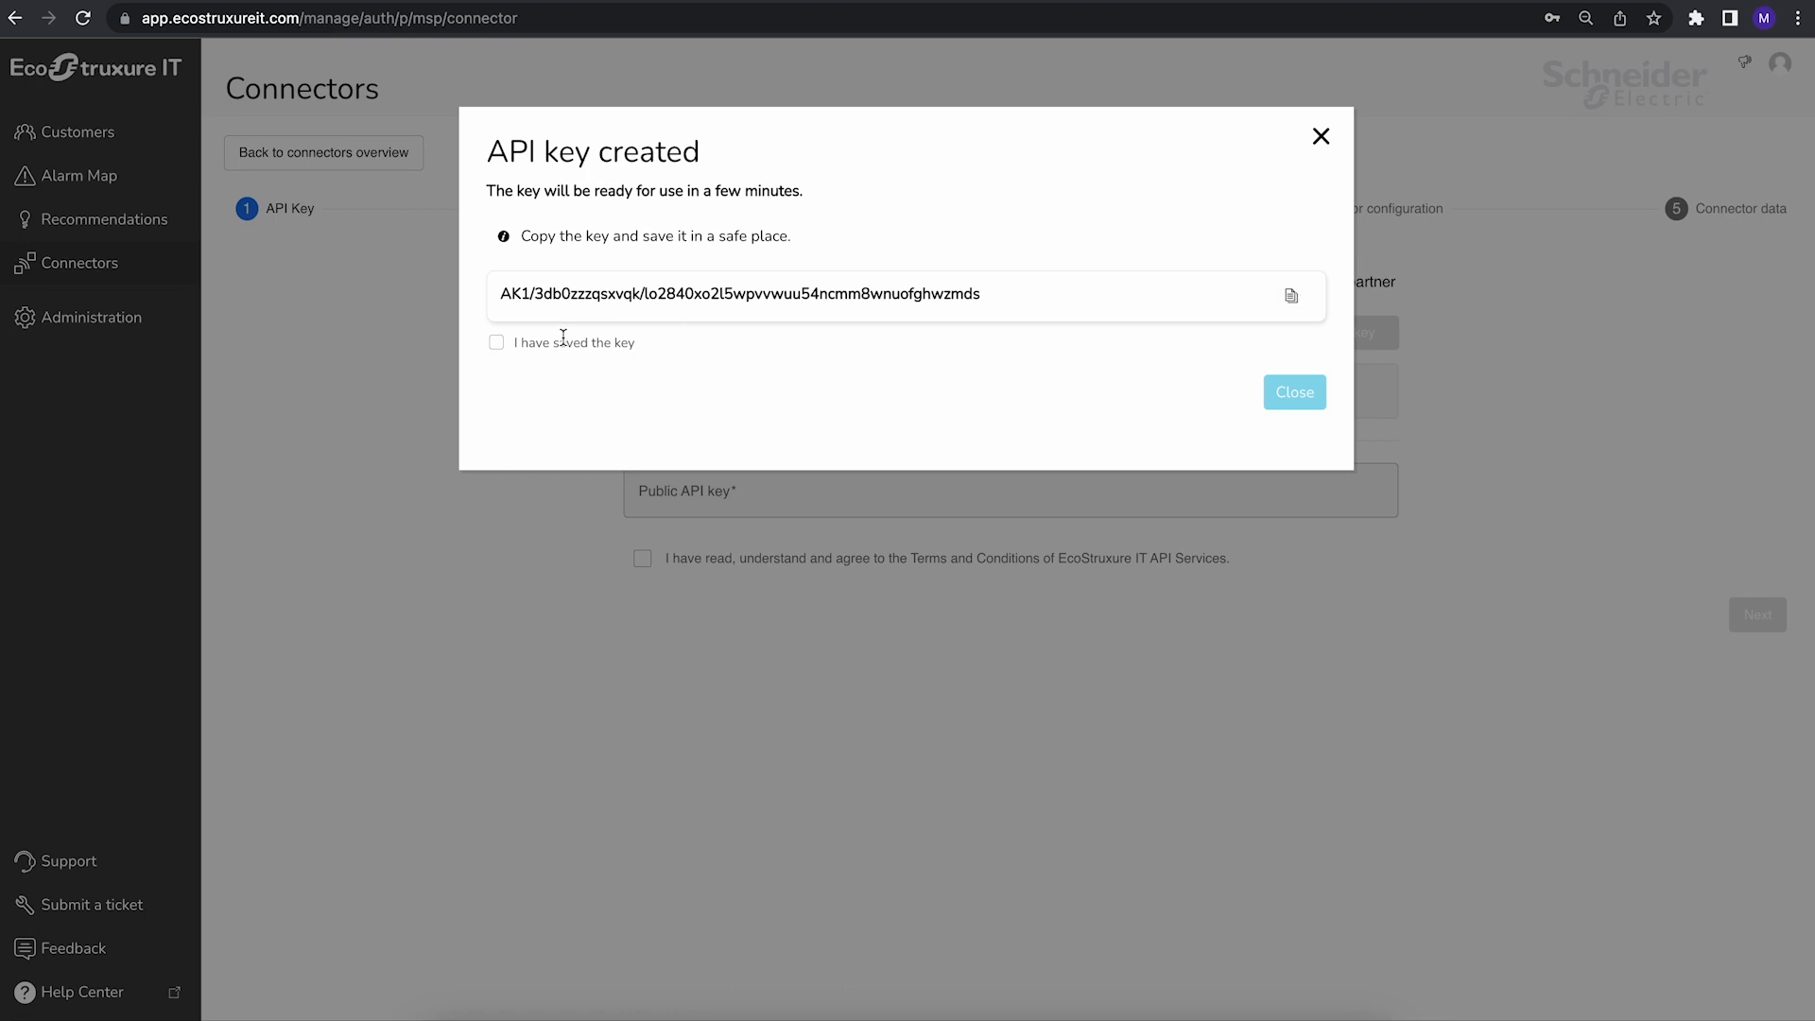
pyautogui.click(496, 342)
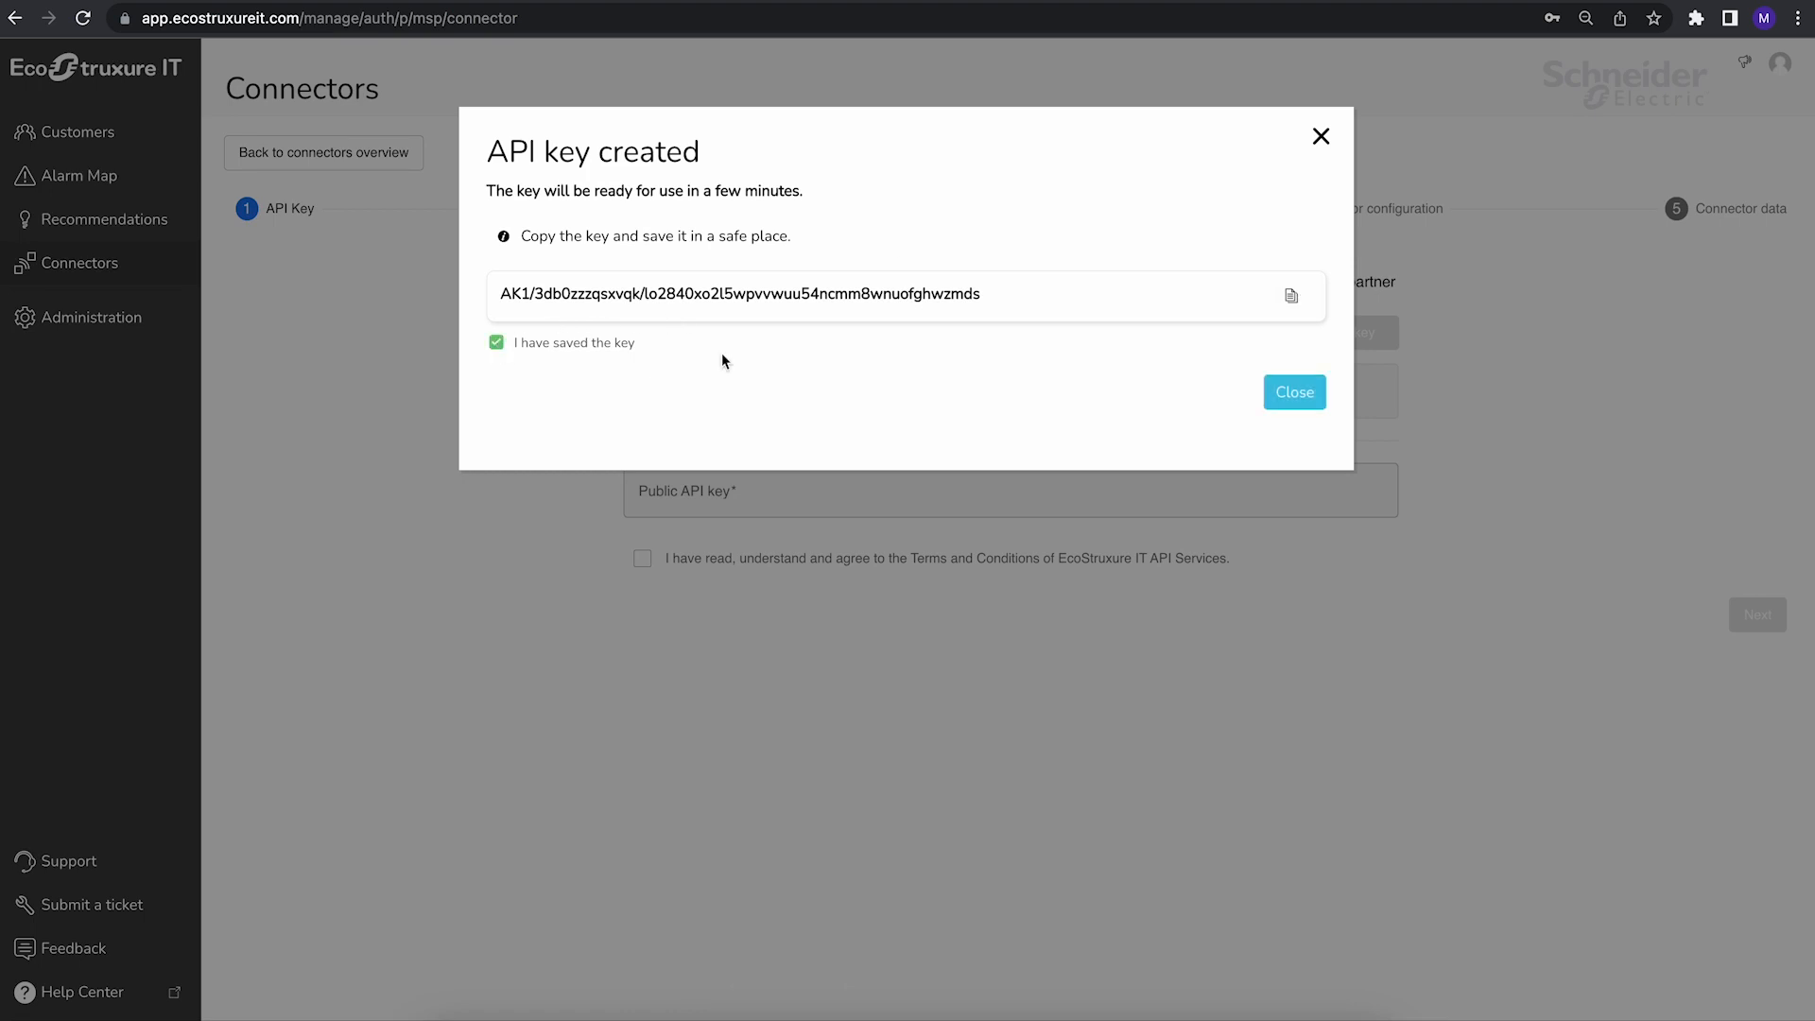
pyautogui.click(1285, 395)
# Paste the public API key, accept the API Services terms and conditions, and continue to the customer stage.
pyautogui.click(811, 490)
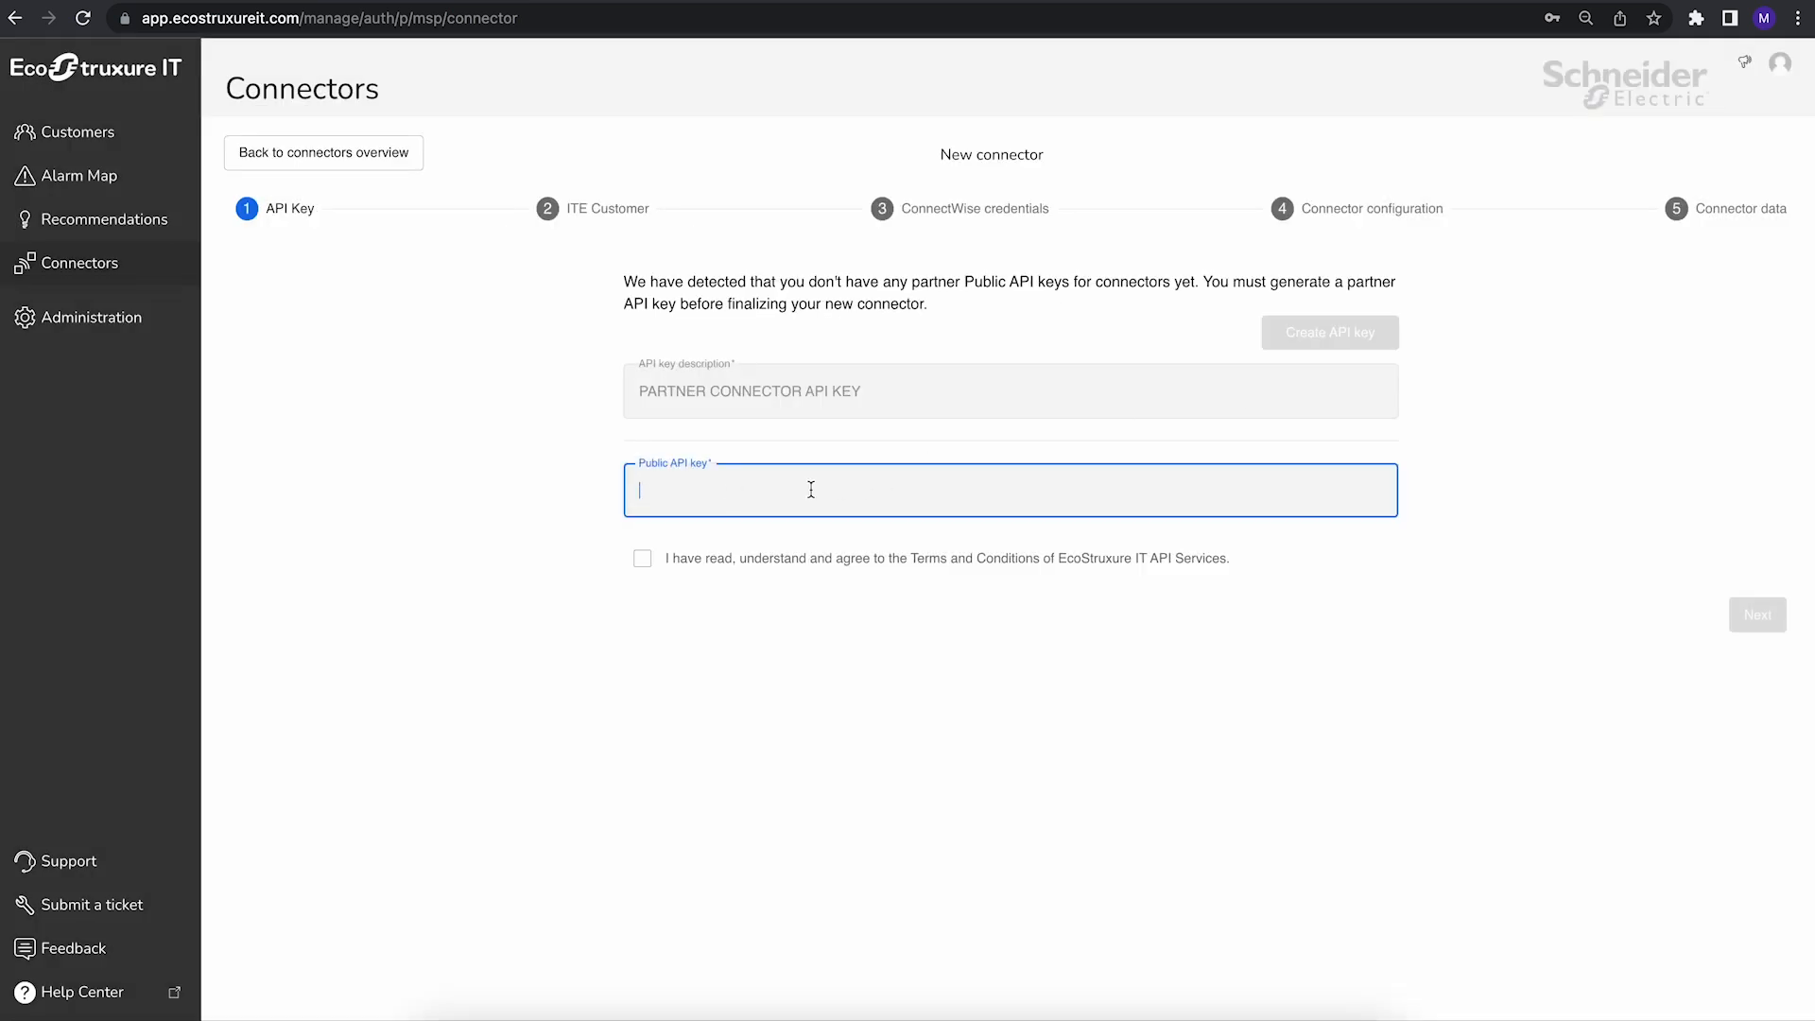
pyautogui.press('super+v')
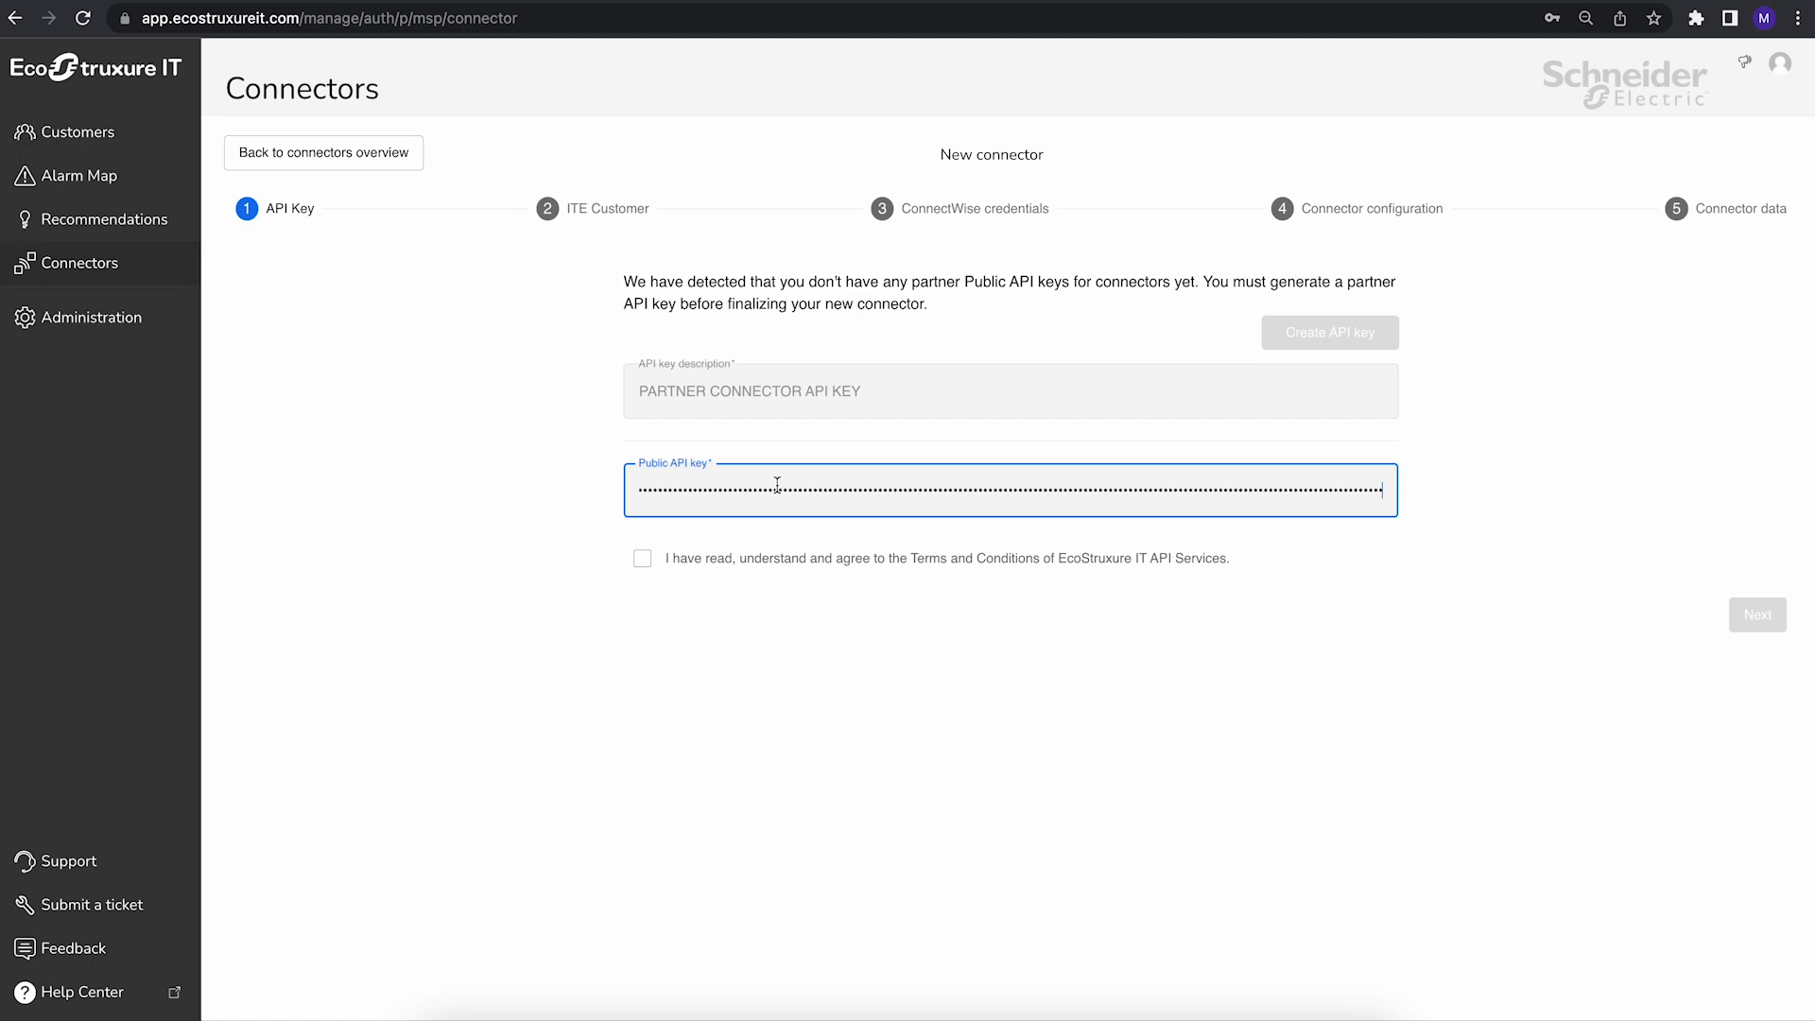
pyautogui.click(642, 558)
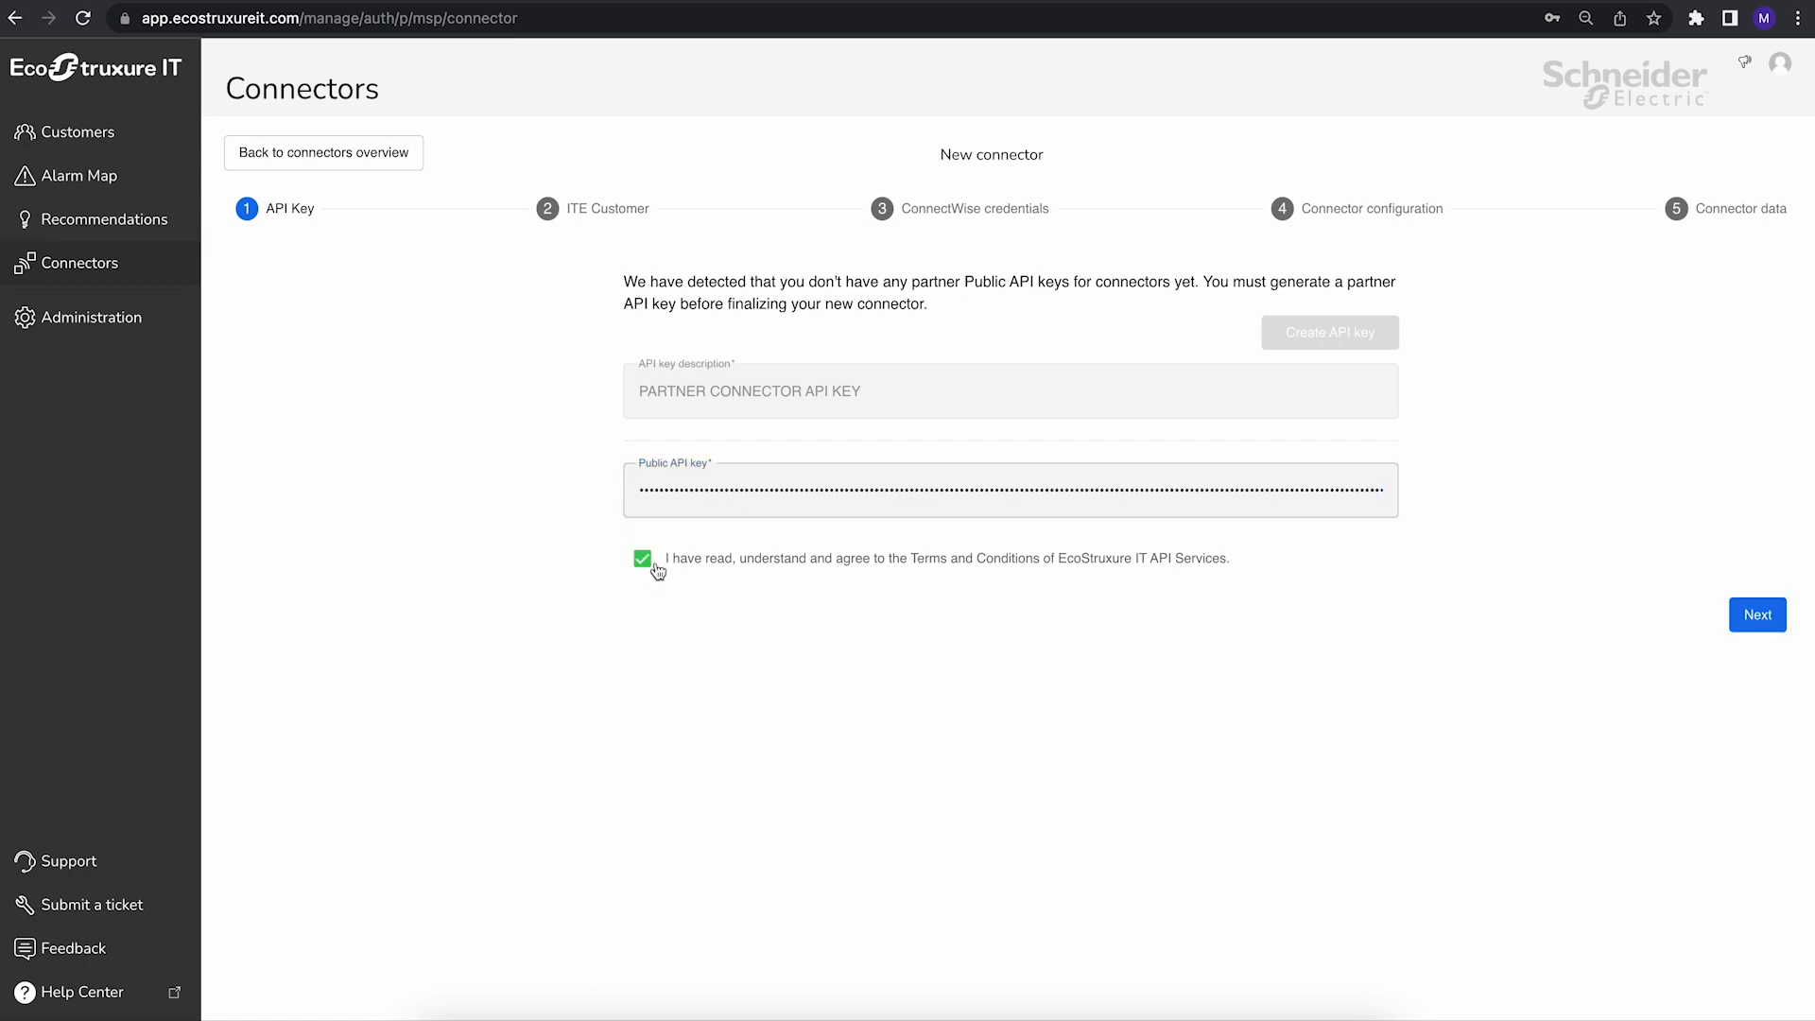
pyautogui.click(1740, 620)
# Select Schneider Electric IT Denmark as the connector's customer and continue to the ConnectWise credentials.
pyautogui.click(883, 296)
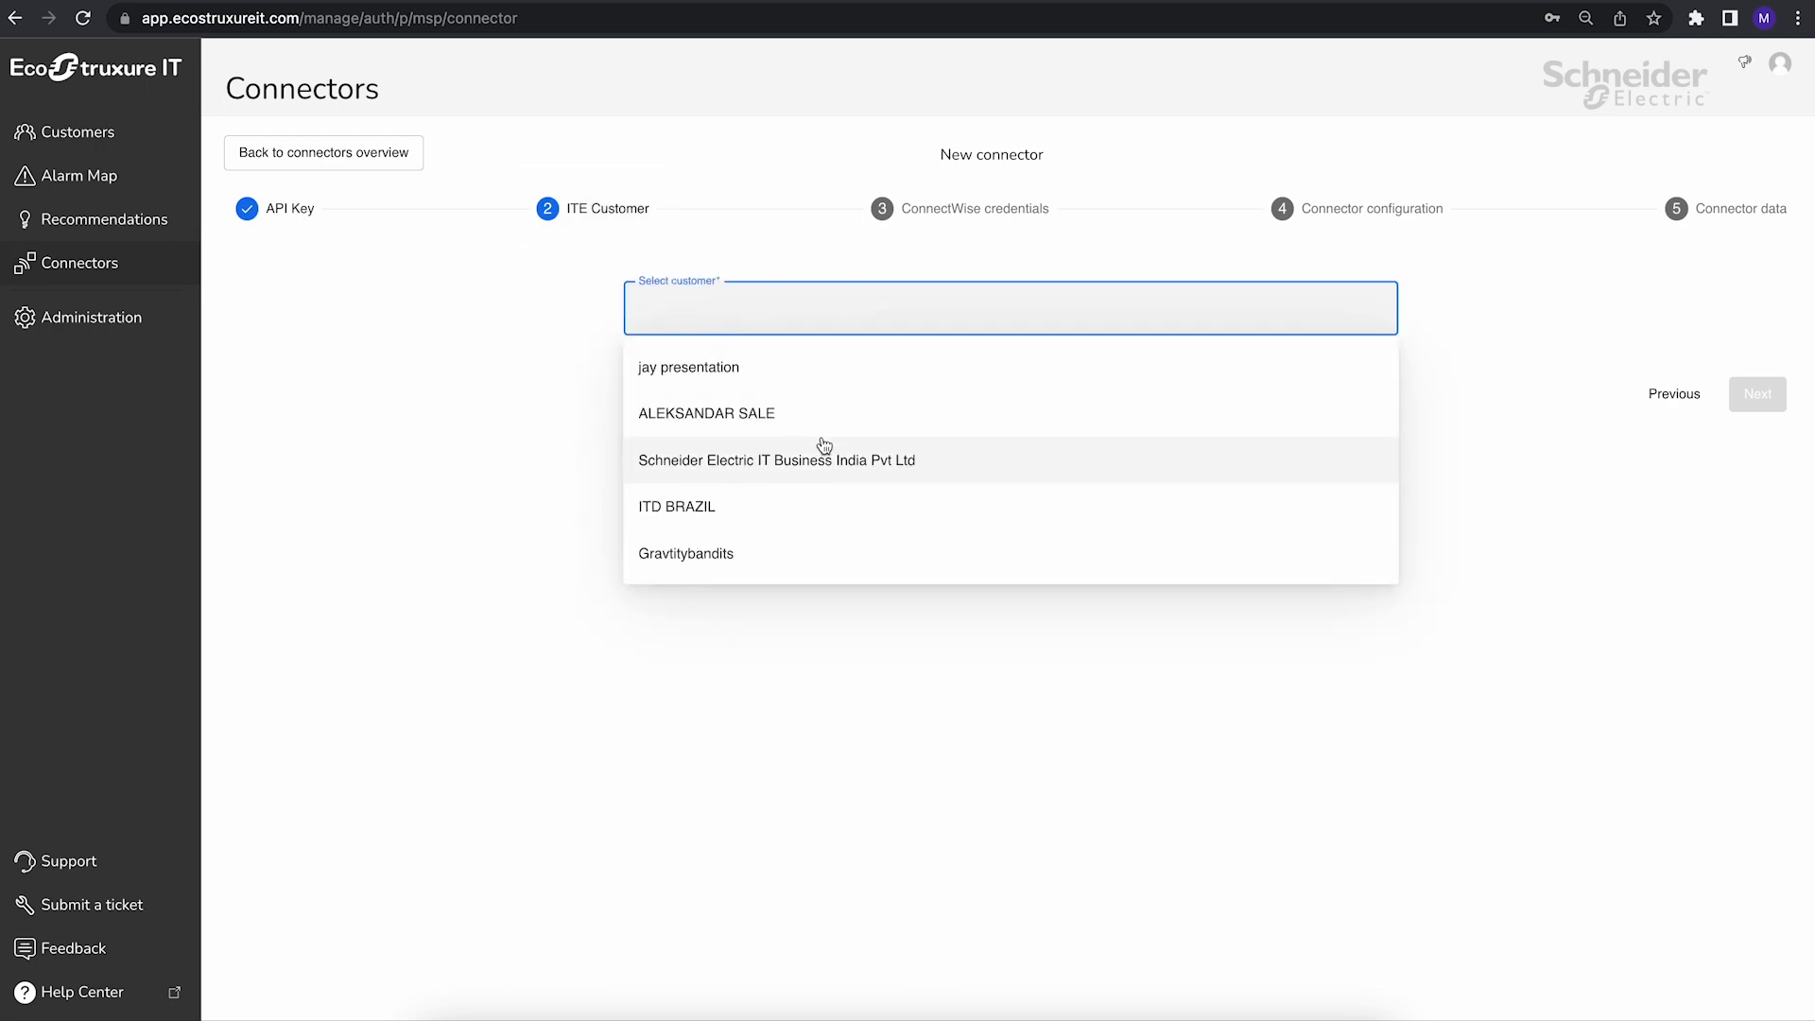
pyautogui.scroll(-2, 824, 446)
pyautogui.scroll(-4, 824, 445)
pyautogui.click(802, 401)
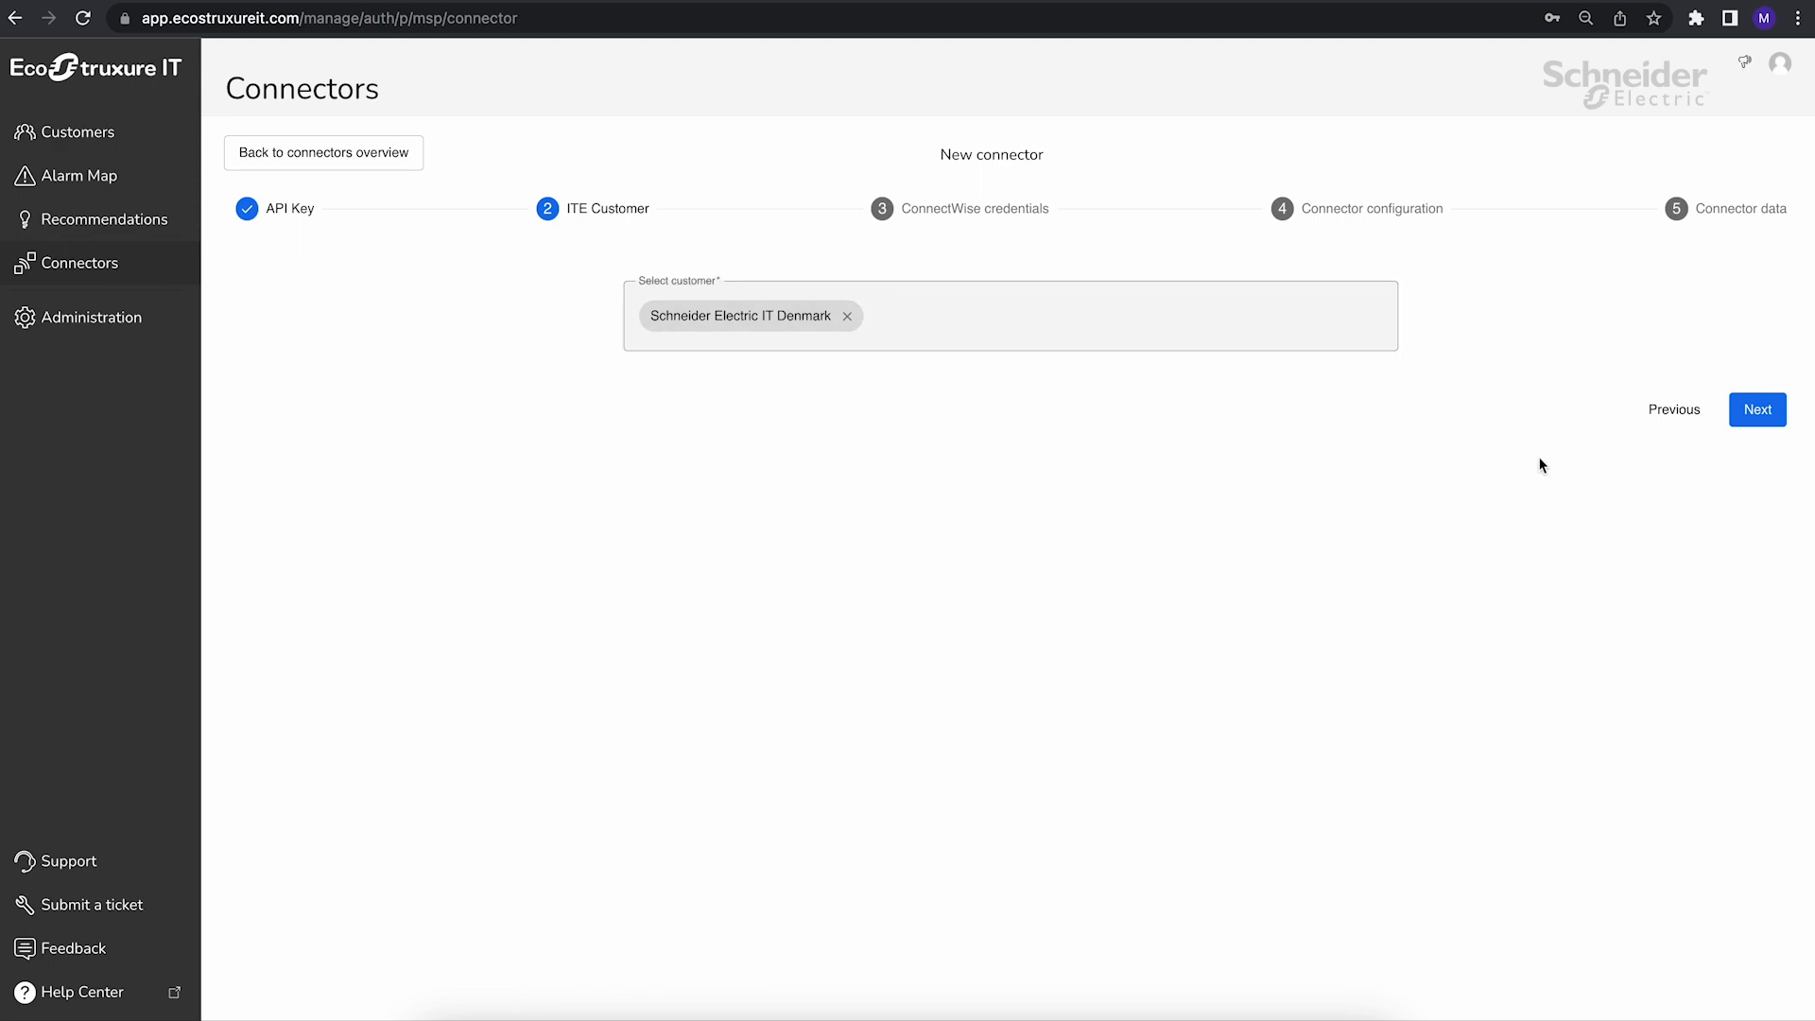
pyautogui.click(1754, 410)
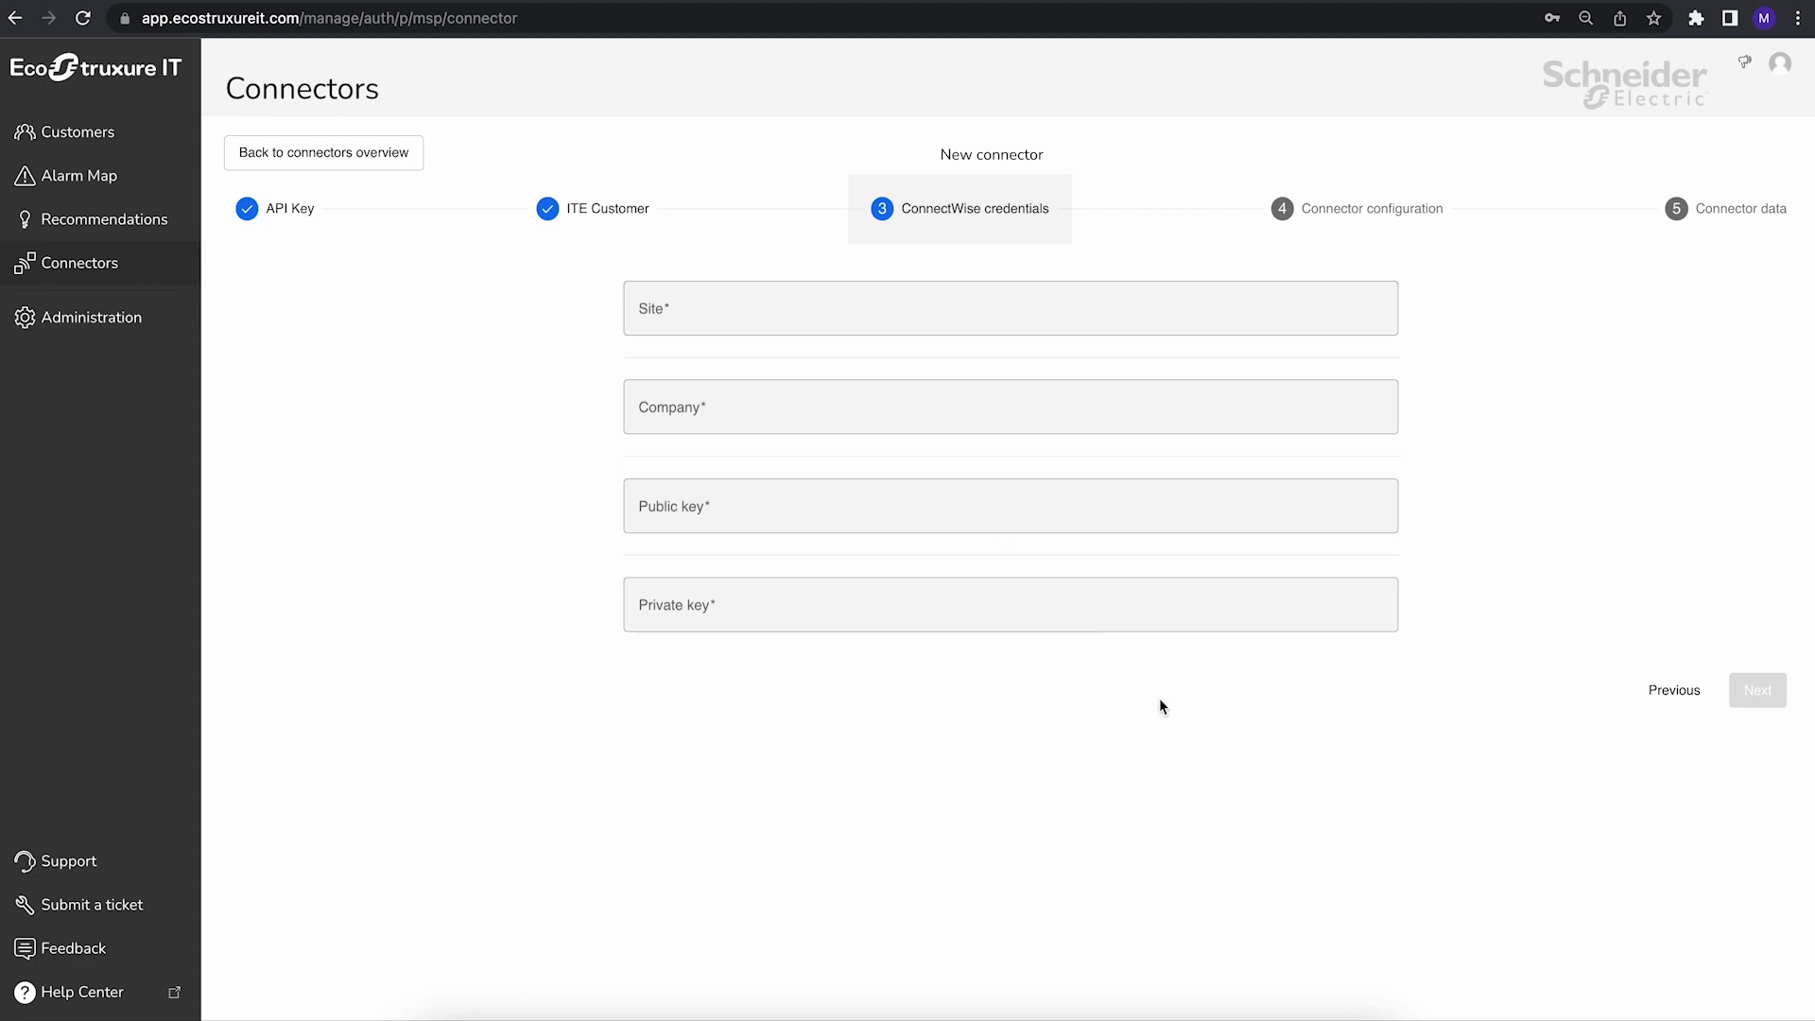
# Copy the site address Staging.ConnectWiseDev.com from the credentials note into the connector's Site field.
pyautogui.click(1201, 1017)
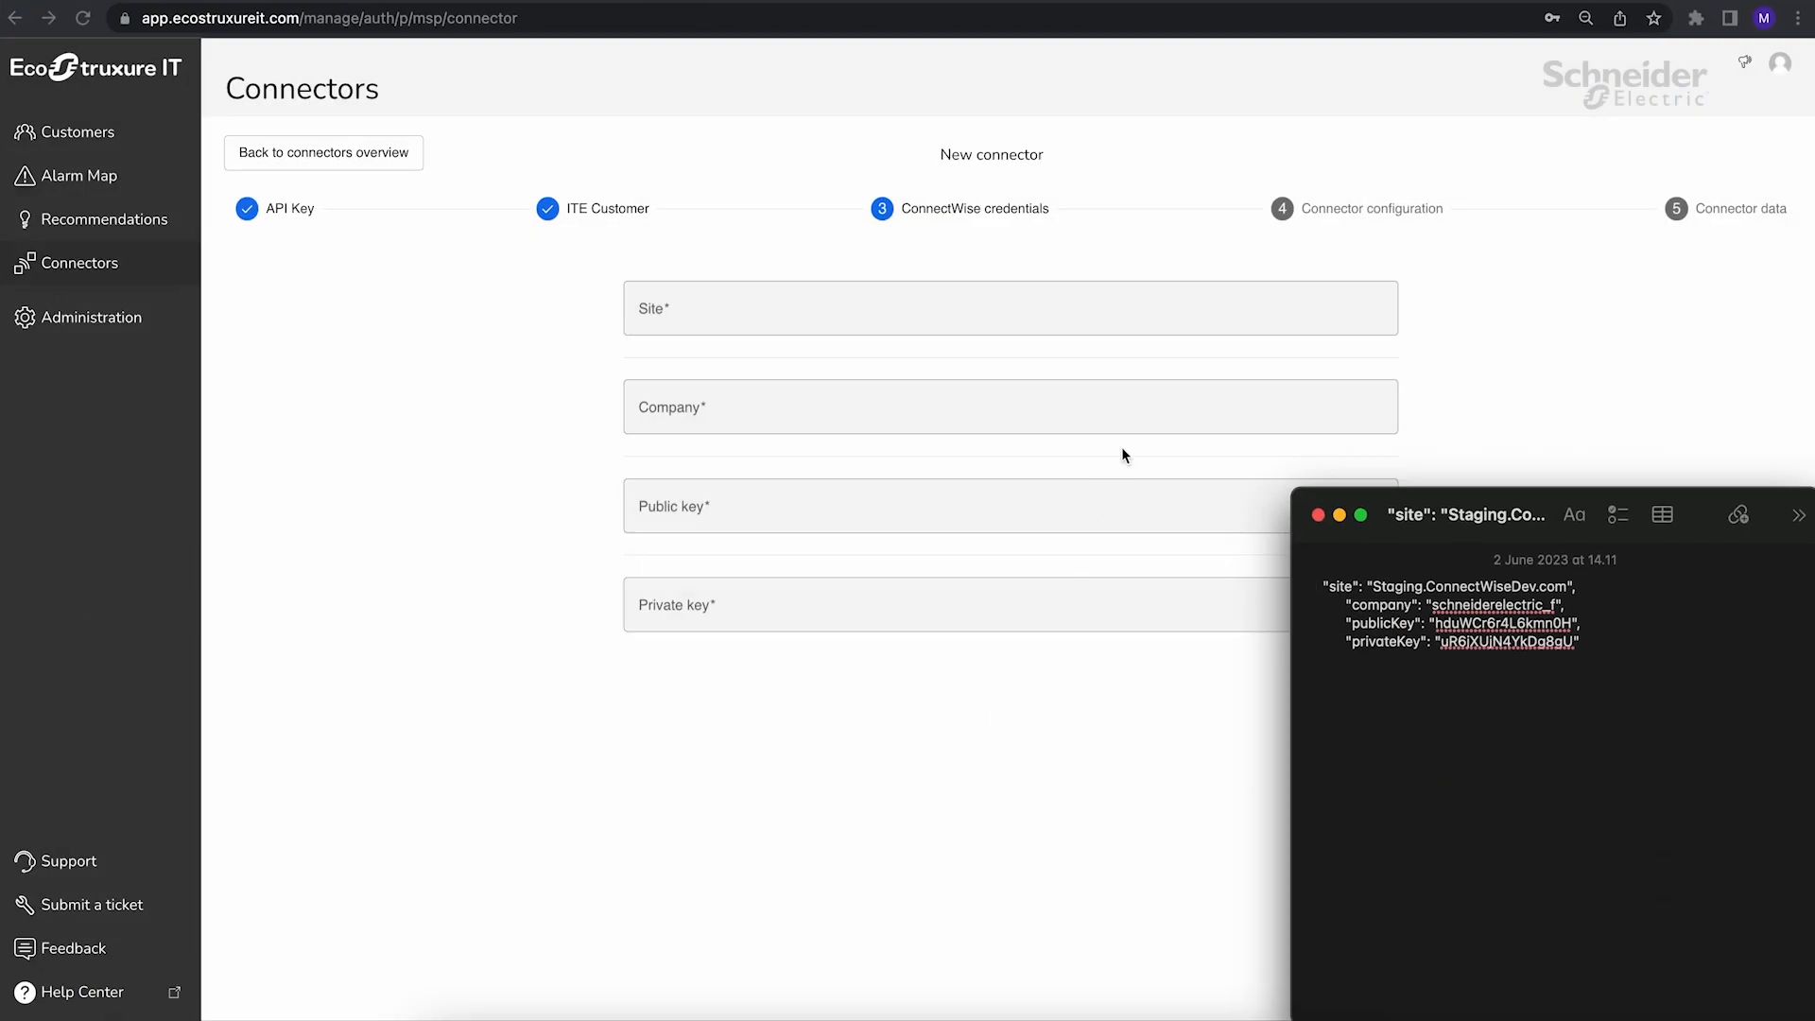
pyautogui.moveTo(1569, 586); pyautogui.dragTo(1373, 583)
pyautogui.press('super+c')
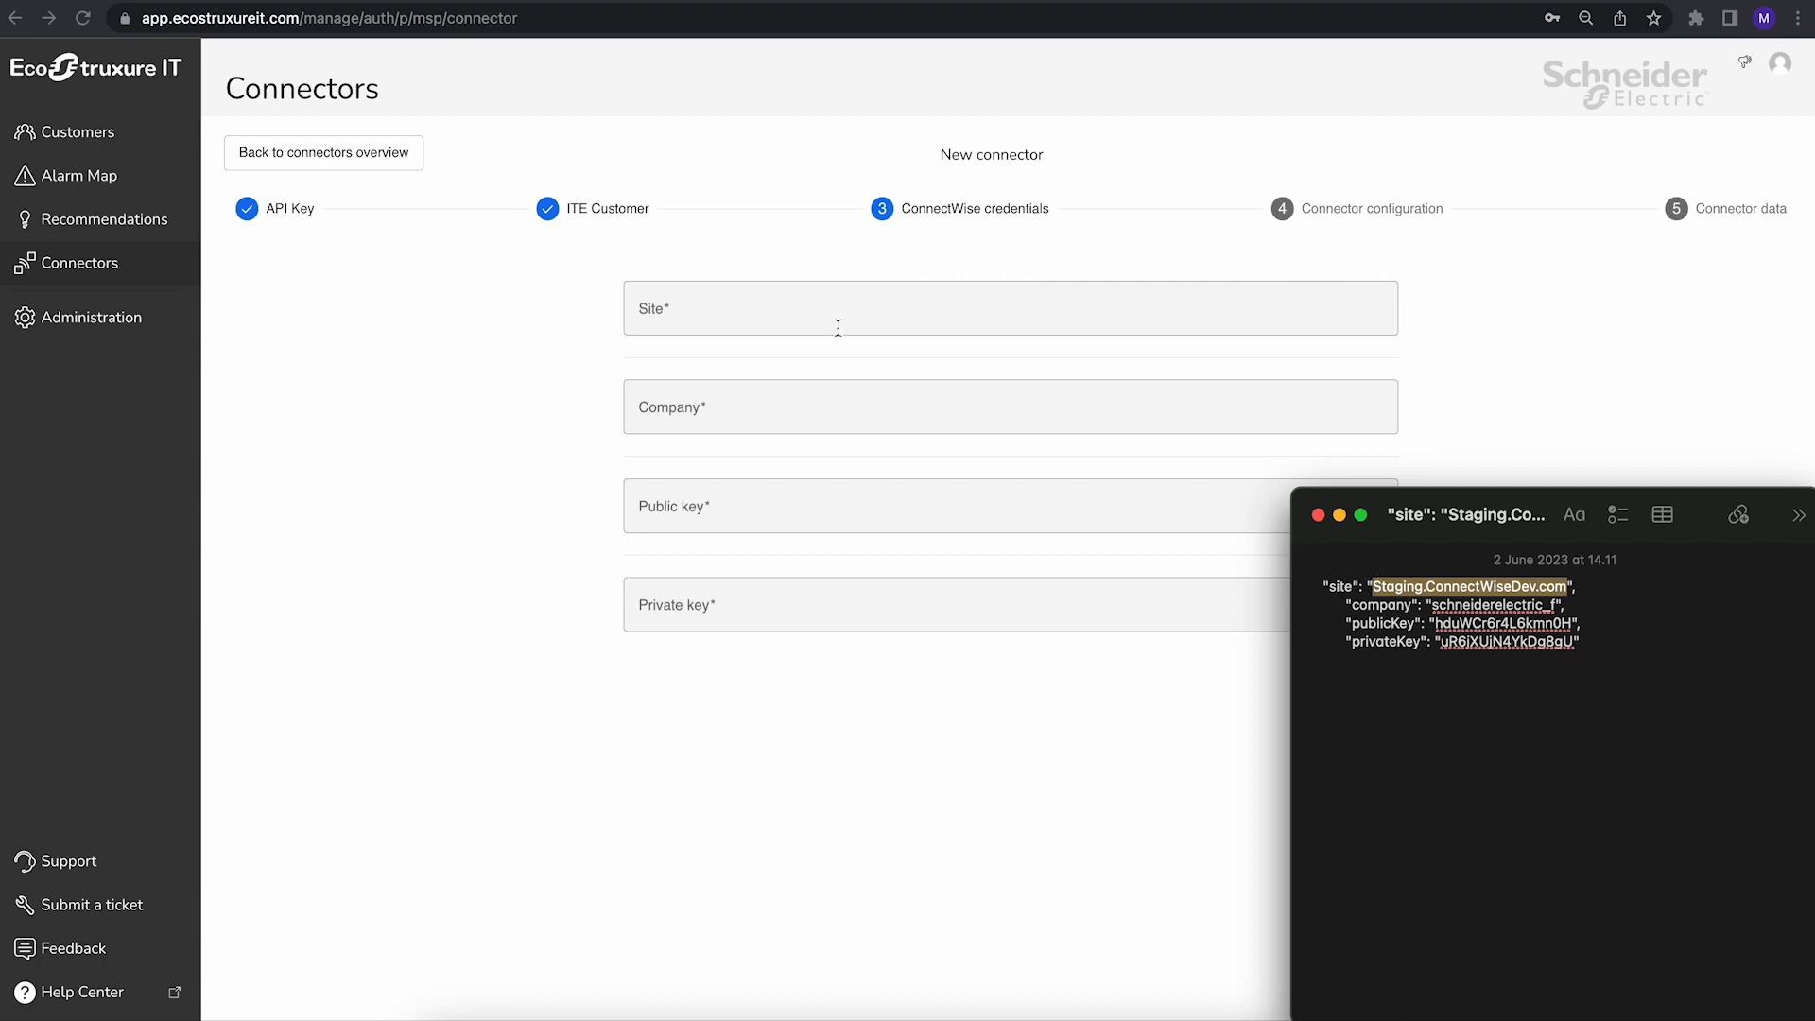
pyautogui.click(873, 345)
pyautogui.click(796, 311)
pyautogui.press('super+v')
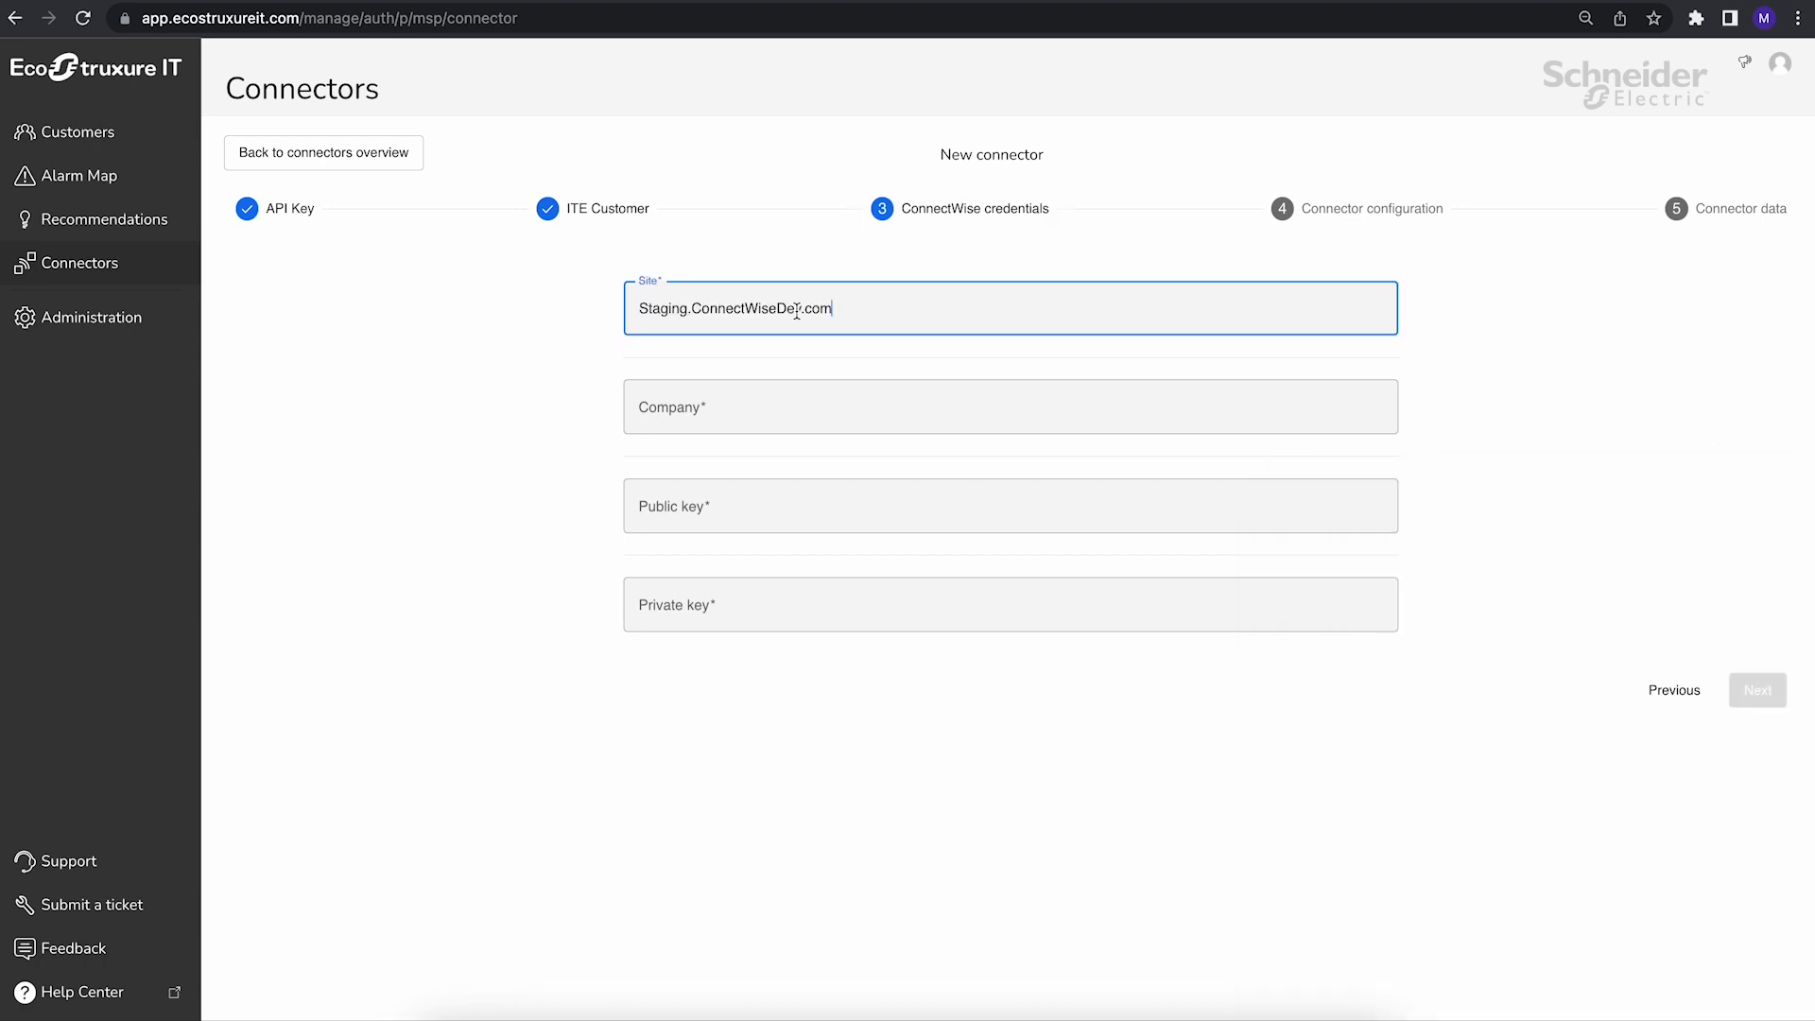
pyautogui.press('Tab')
# Copy the company value schneiderelectric_f from the credentials note into the connector's Company field.
pyautogui.press('super+Tab')
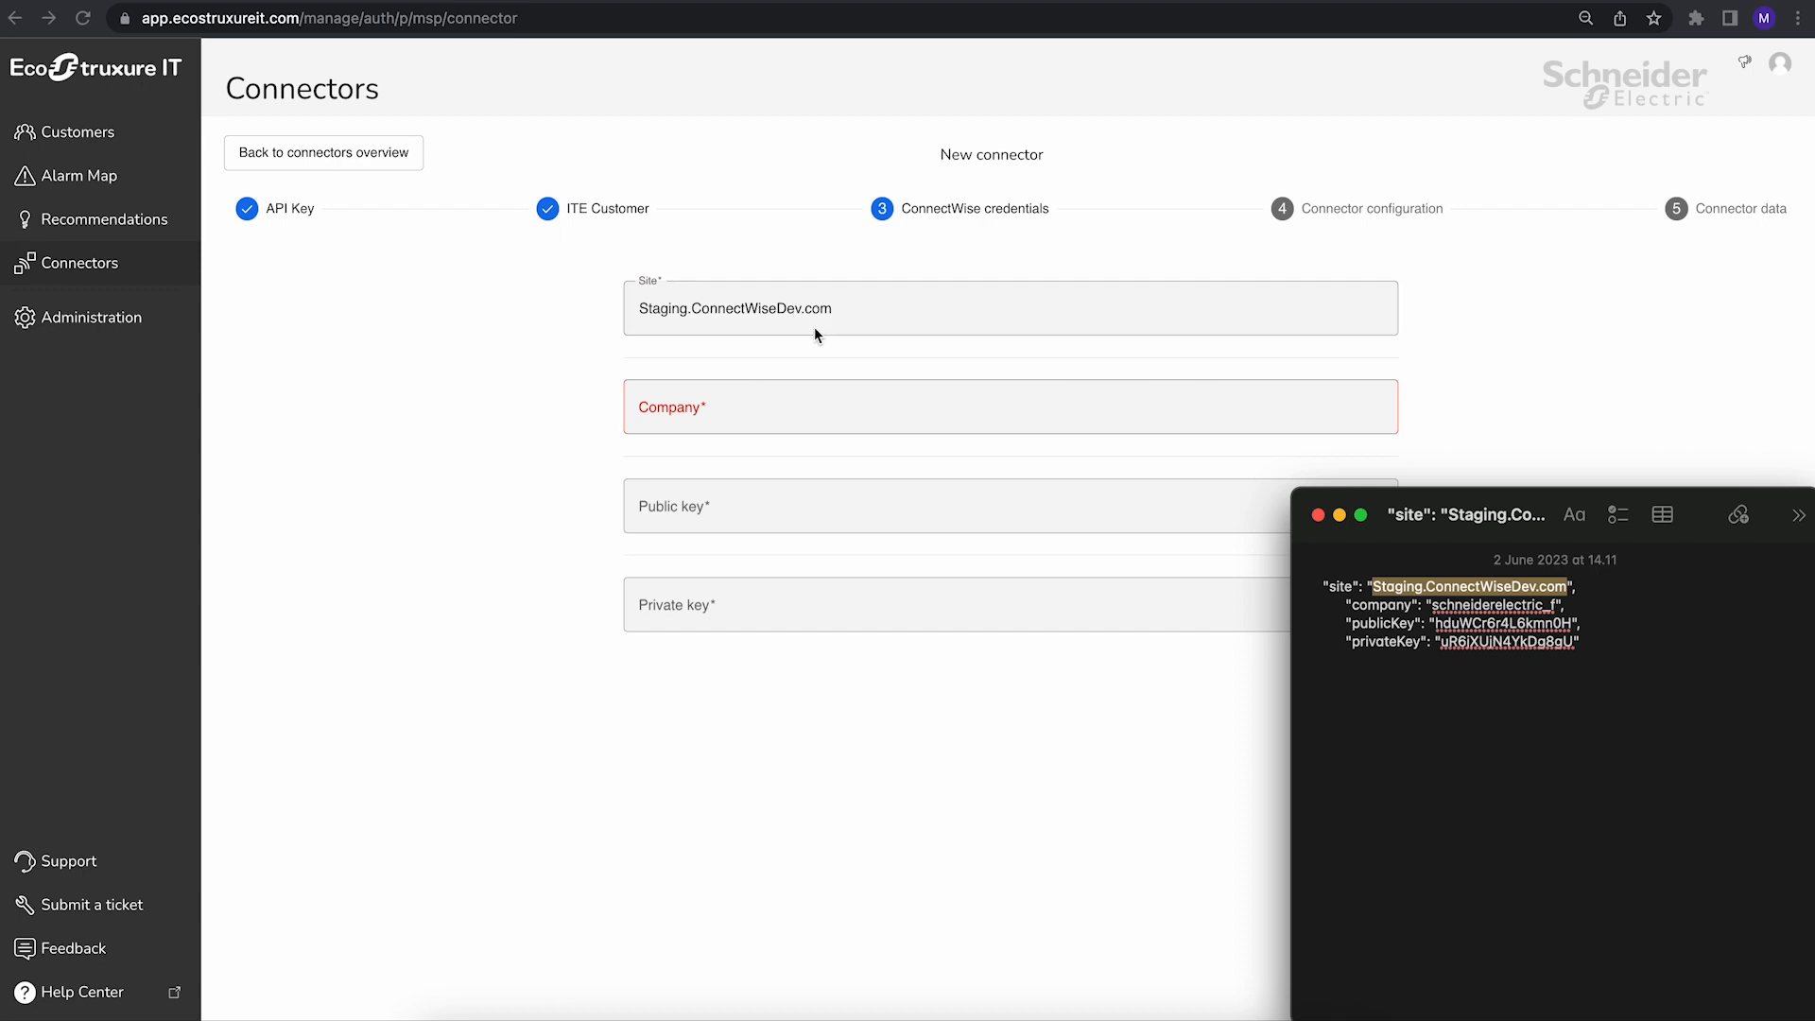
pyautogui.moveTo(1561, 604)
pyautogui.mouseDown()
pyautogui.moveTo(1429, 605)
pyautogui.moveTo(1555, 605)
pyautogui.mouseUp()
pyautogui.press('super+c')
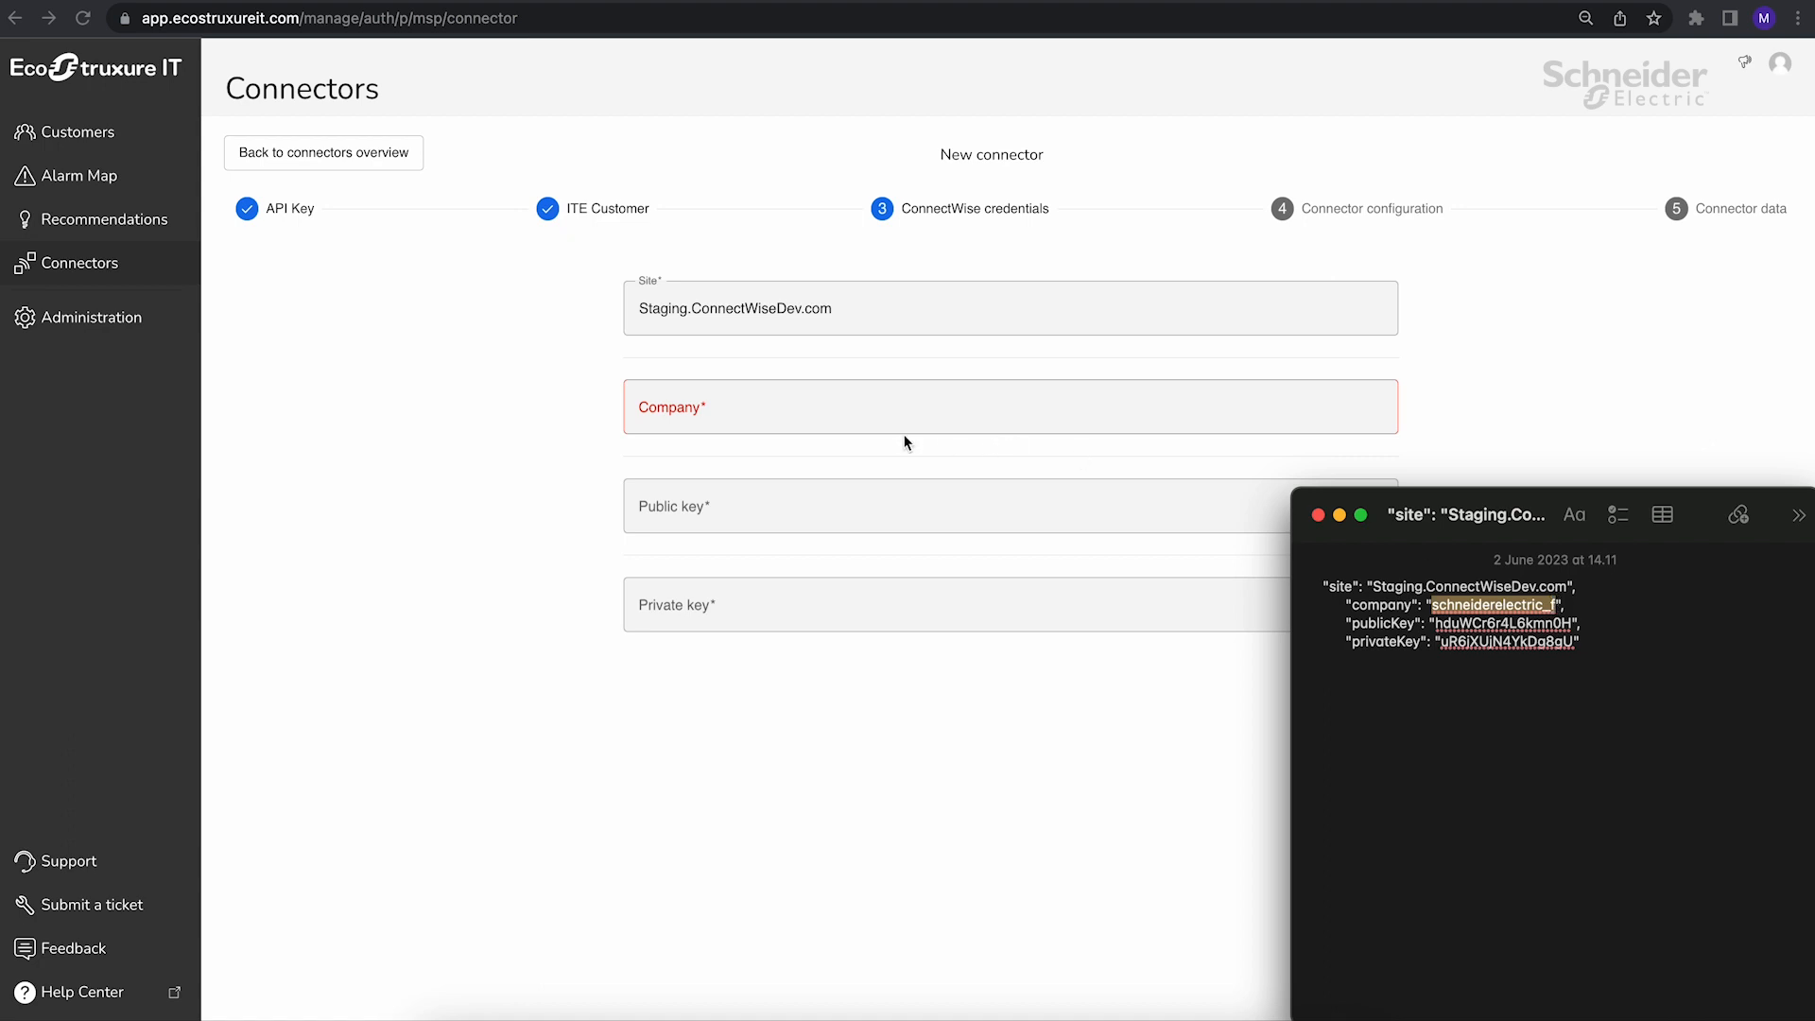
pyautogui.click(837, 413)
pyautogui.press('super+v')
pyautogui.press('Tab')
# Copy the public key from the credentials note into the connector's Public key field.
pyautogui.press('super+Tab')
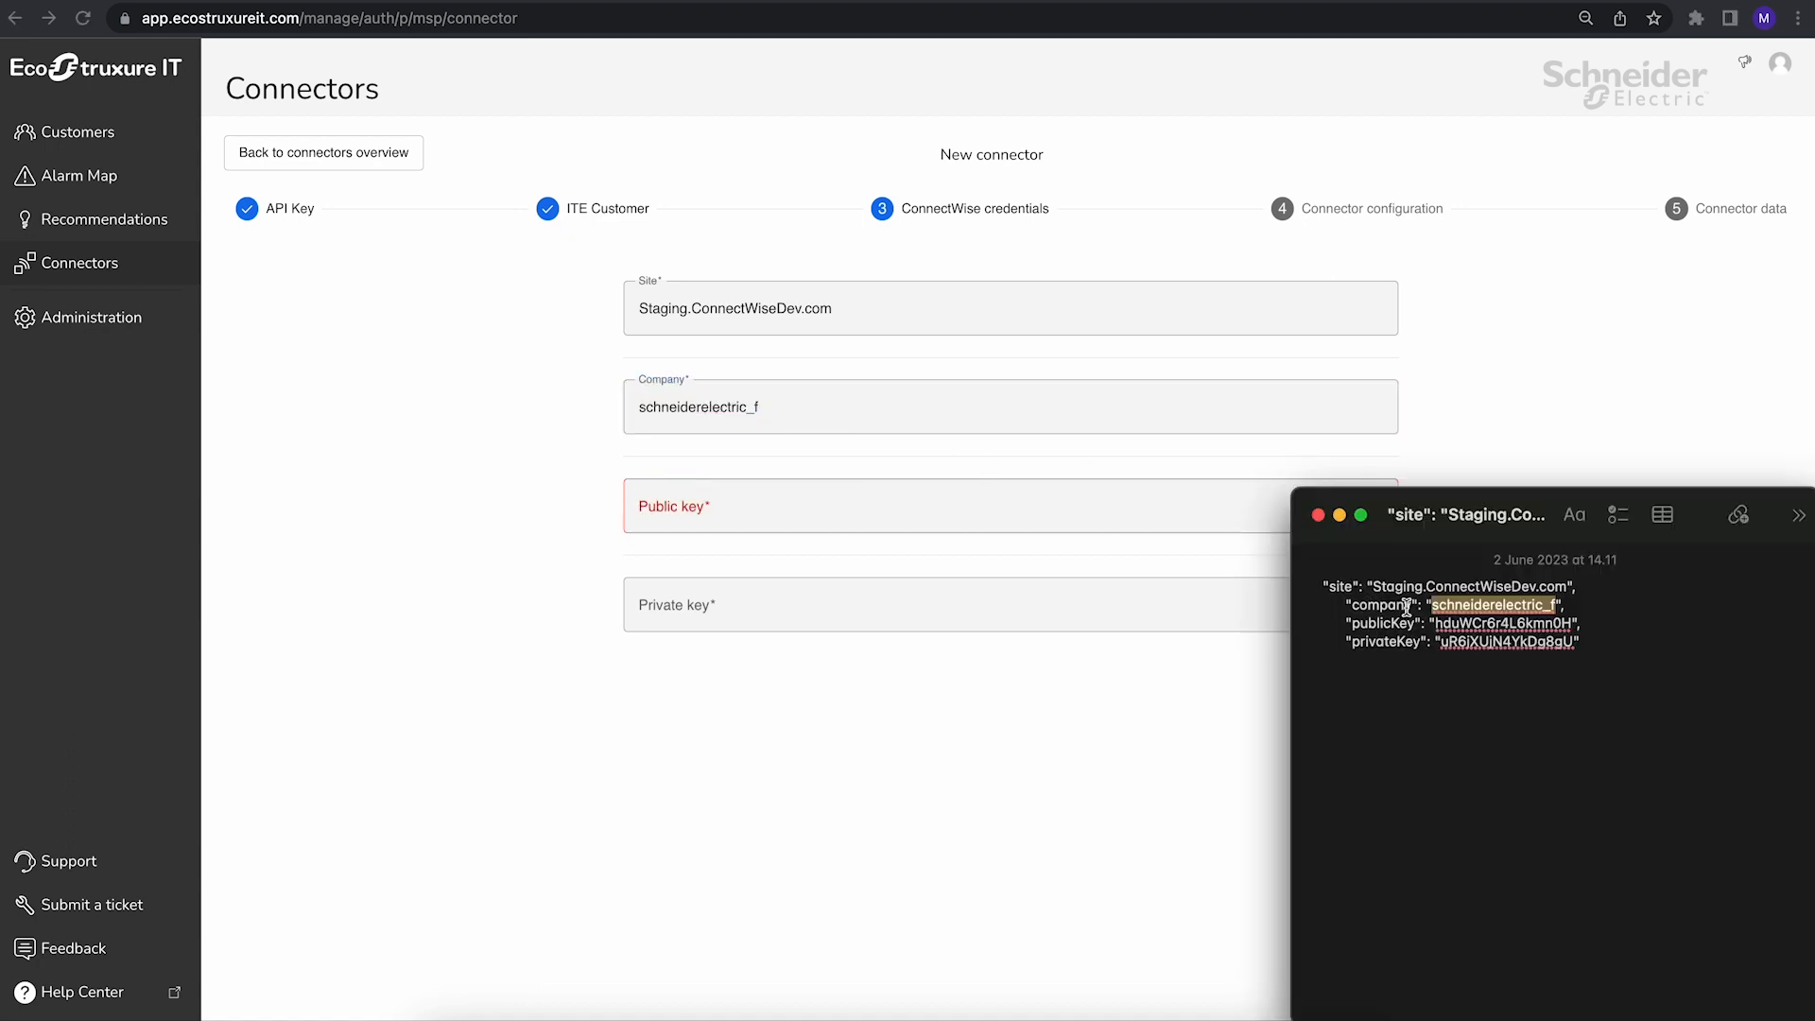
pyautogui.moveTo(1434, 624); pyautogui.dragTo(1569, 623)
pyautogui.press('super+c')
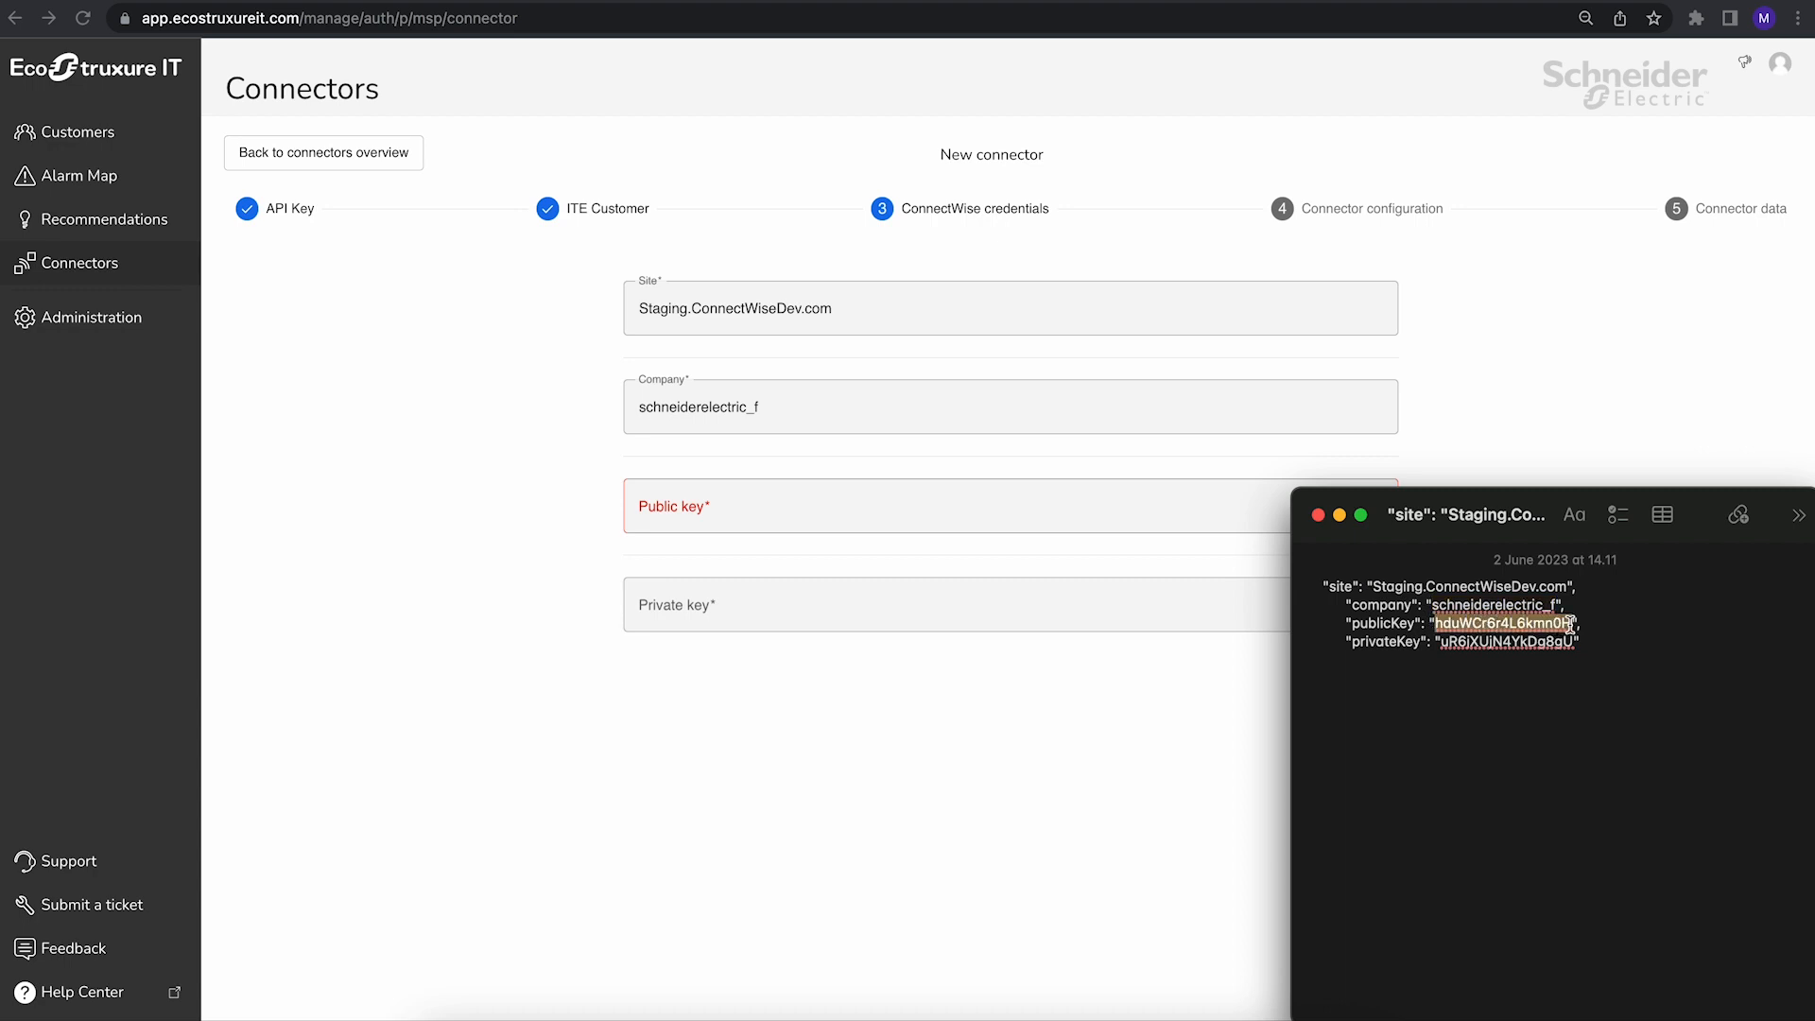
pyautogui.press('super+Tab')
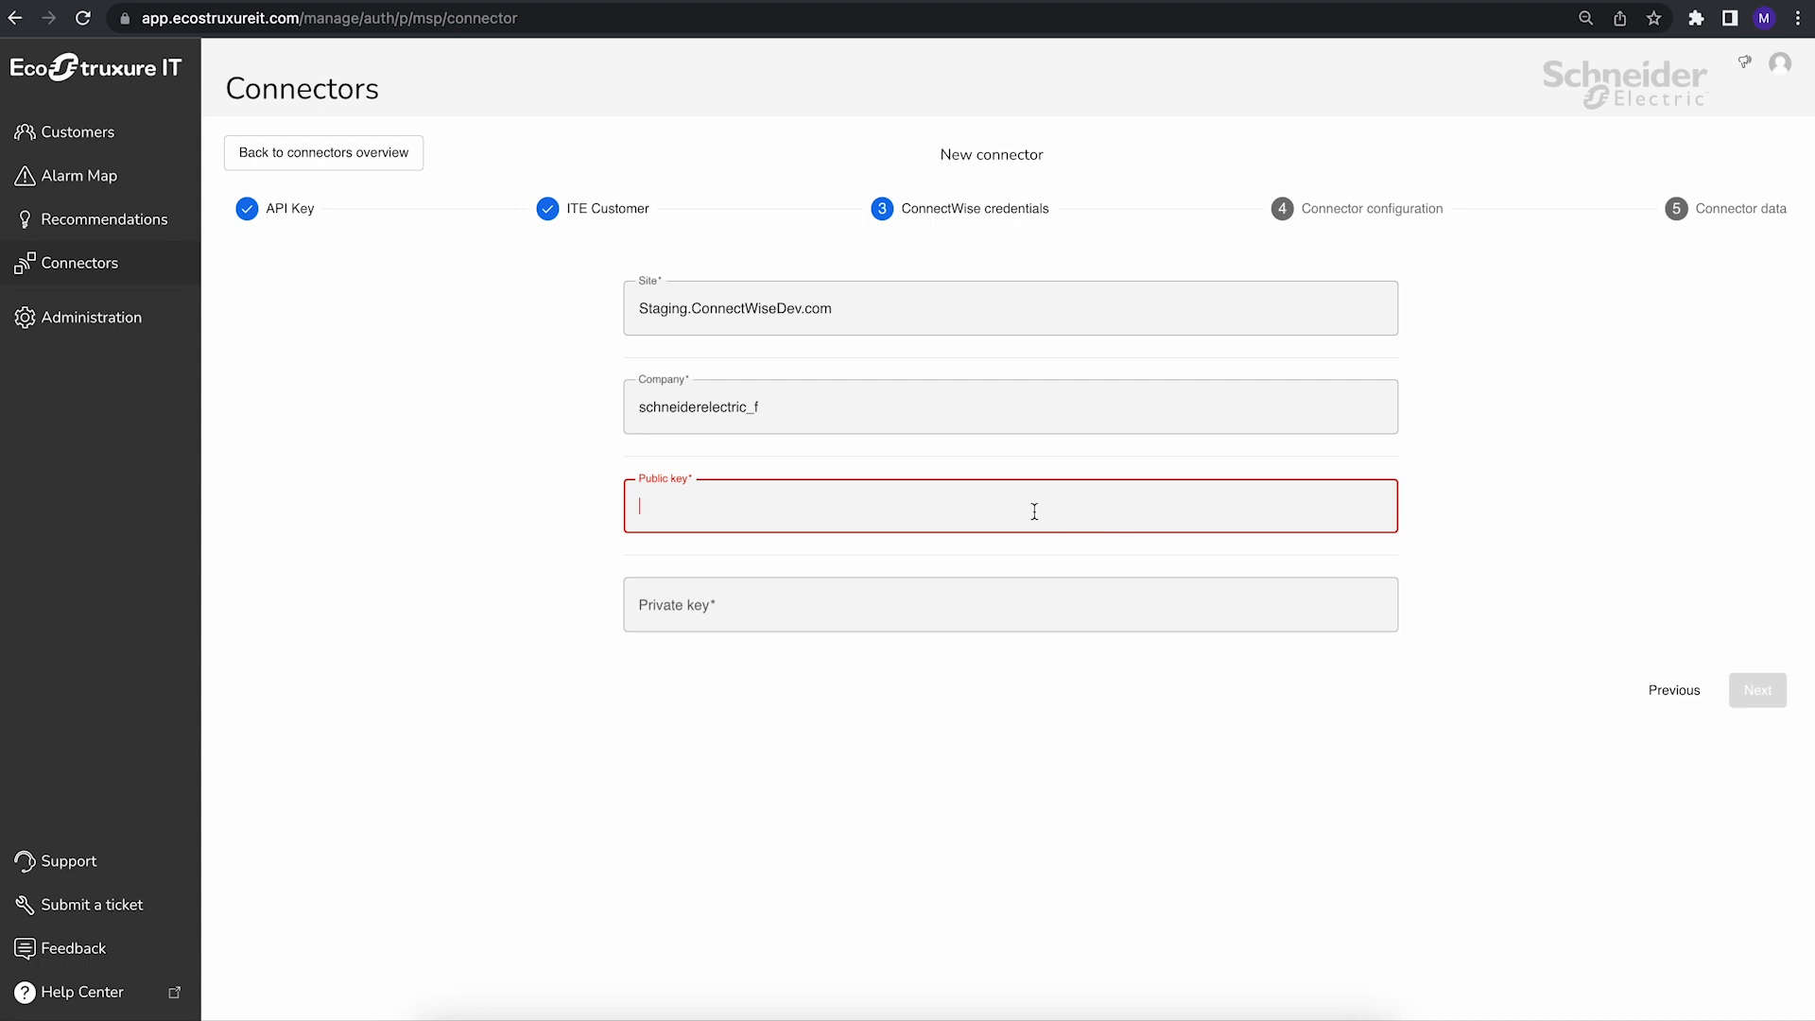
pyautogui.press('super+v')
pyautogui.press('Tab')
# Copy the private key from the credentials note into the Private key field and continue to the connector configuration.
pyautogui.press('super+Tab')
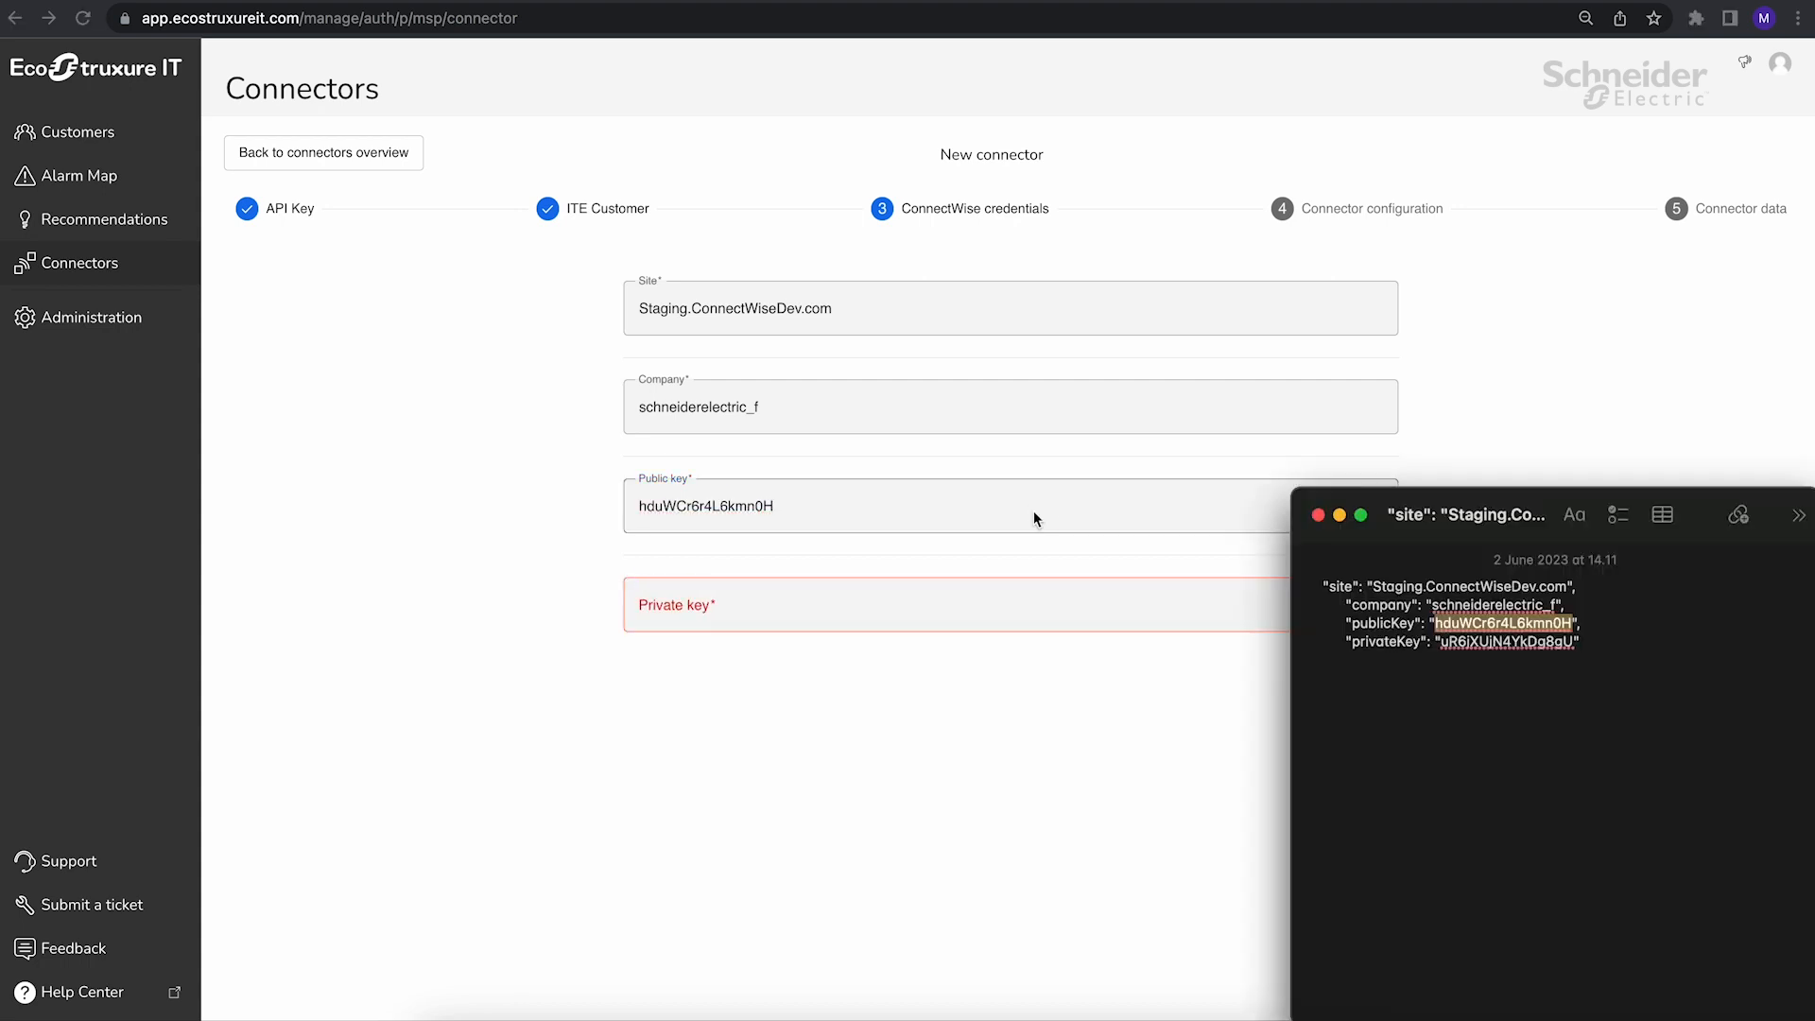
pyautogui.doubleClick(1443, 643)
pyautogui.moveTo(1540, 649); pyautogui.dragTo(1569, 644)
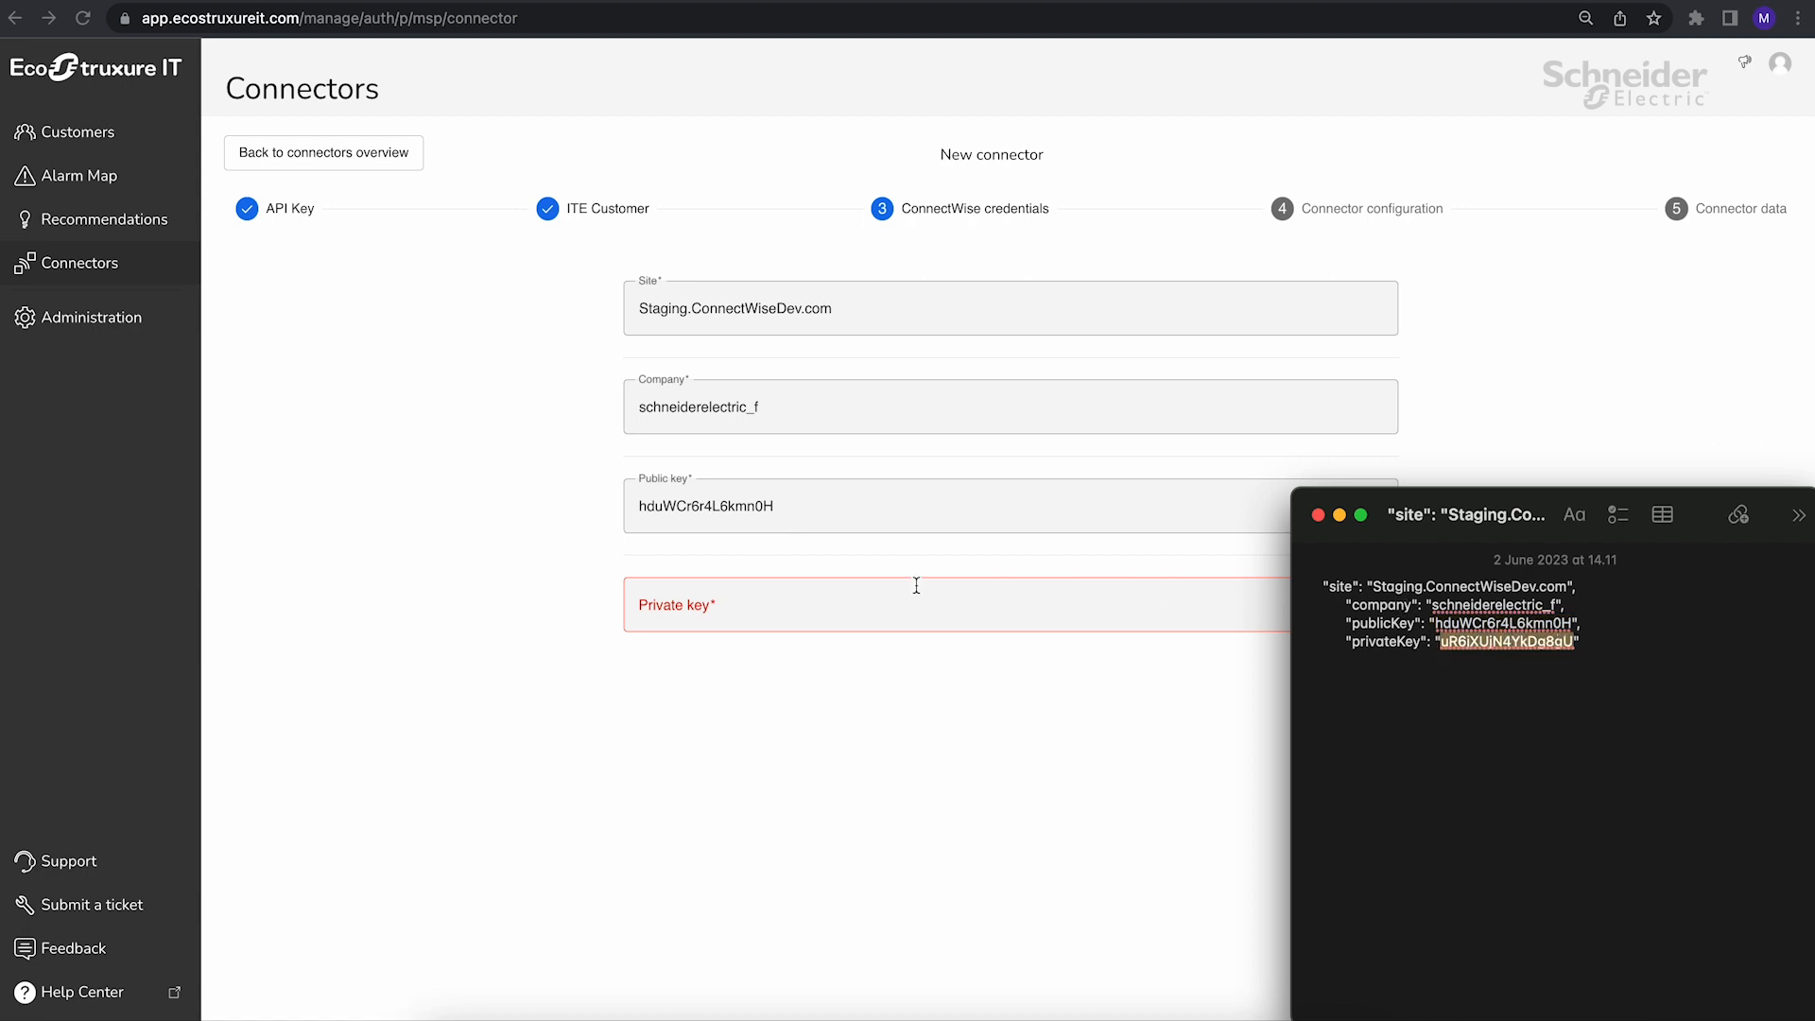
pyautogui.click(832, 599)
pyautogui.press('super+v')
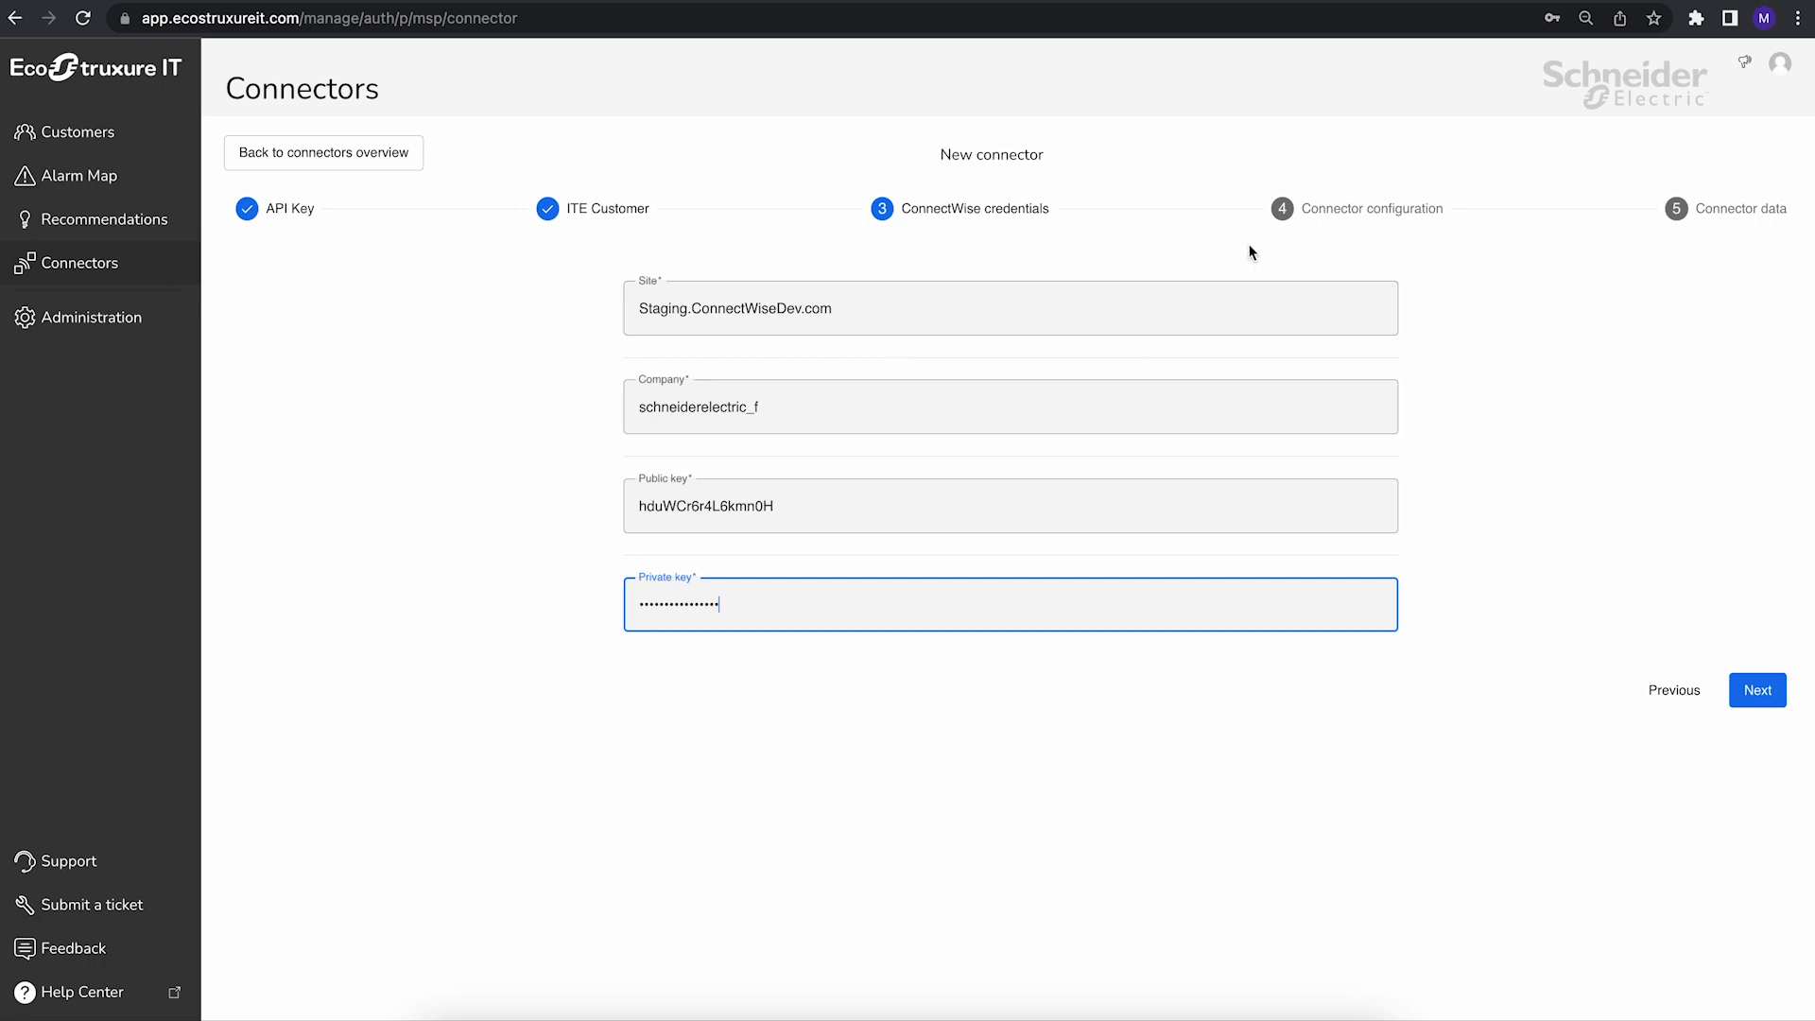
pyautogui.click(1746, 678)
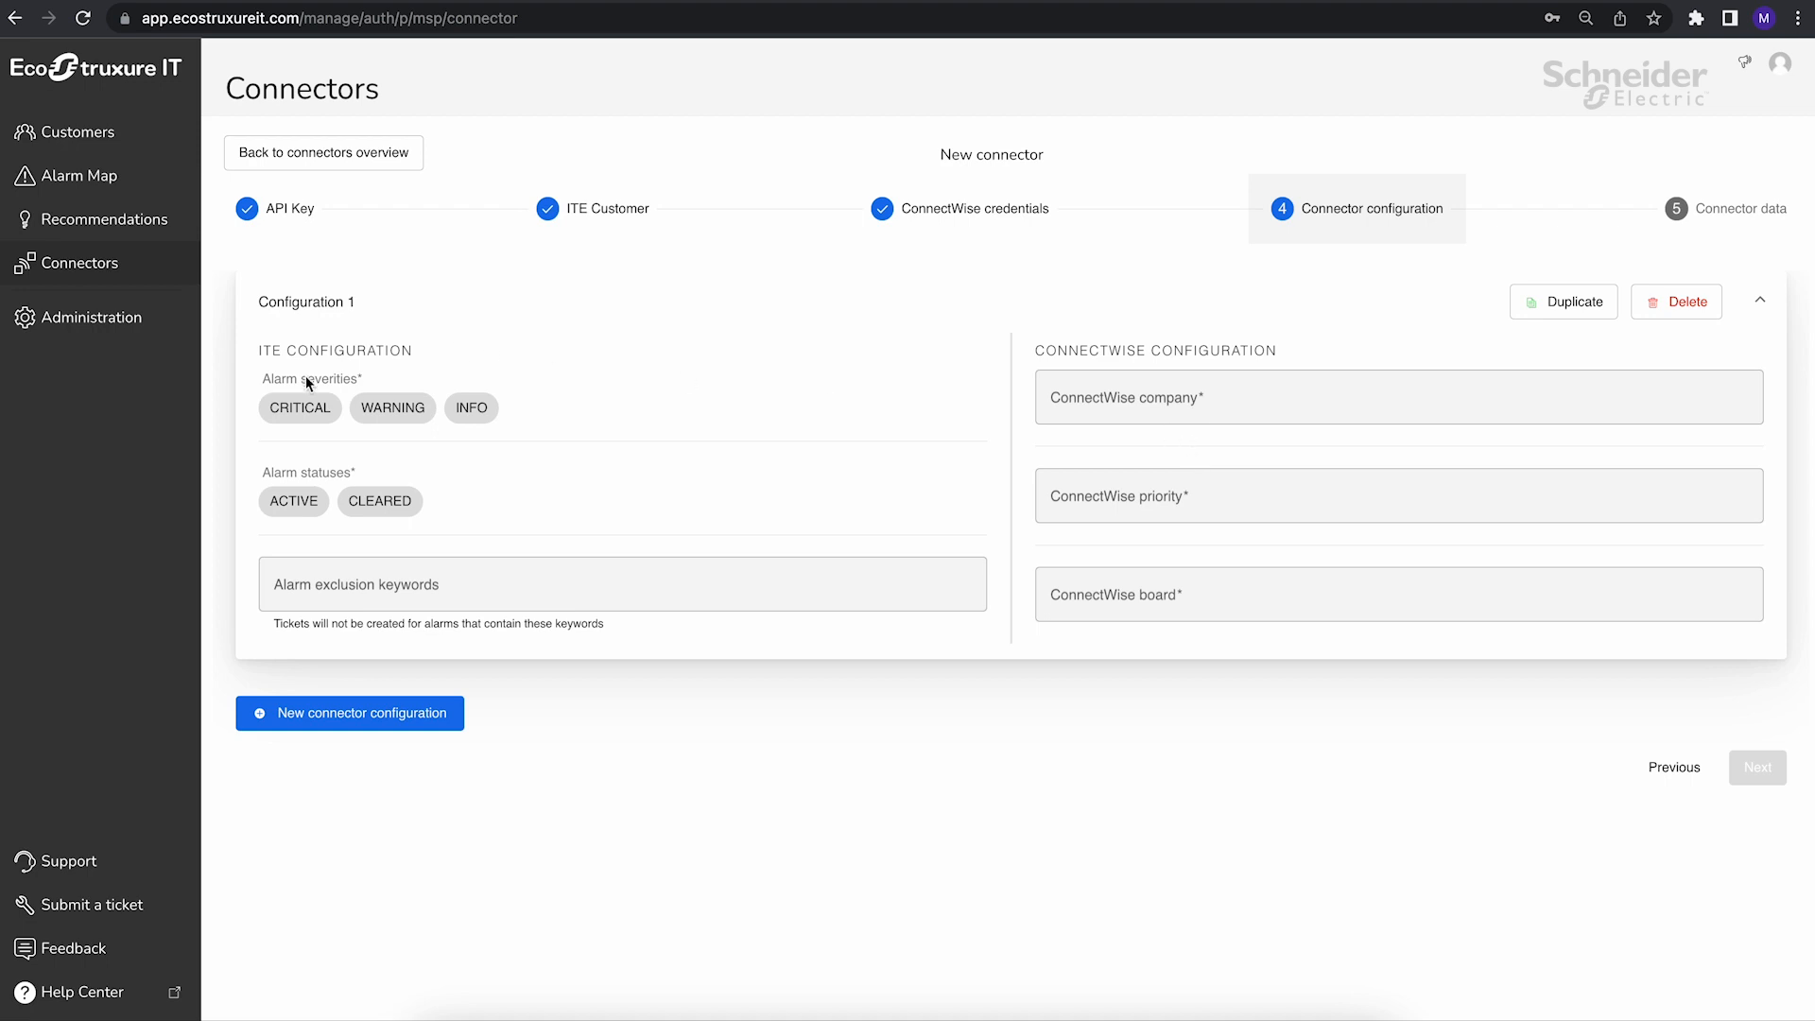
# Set Configuration 1 to CRITICAL severity and ACTIVE status alarms, with Big Design, Inc. as the ConnectWise company.
pyautogui.click(312, 409)
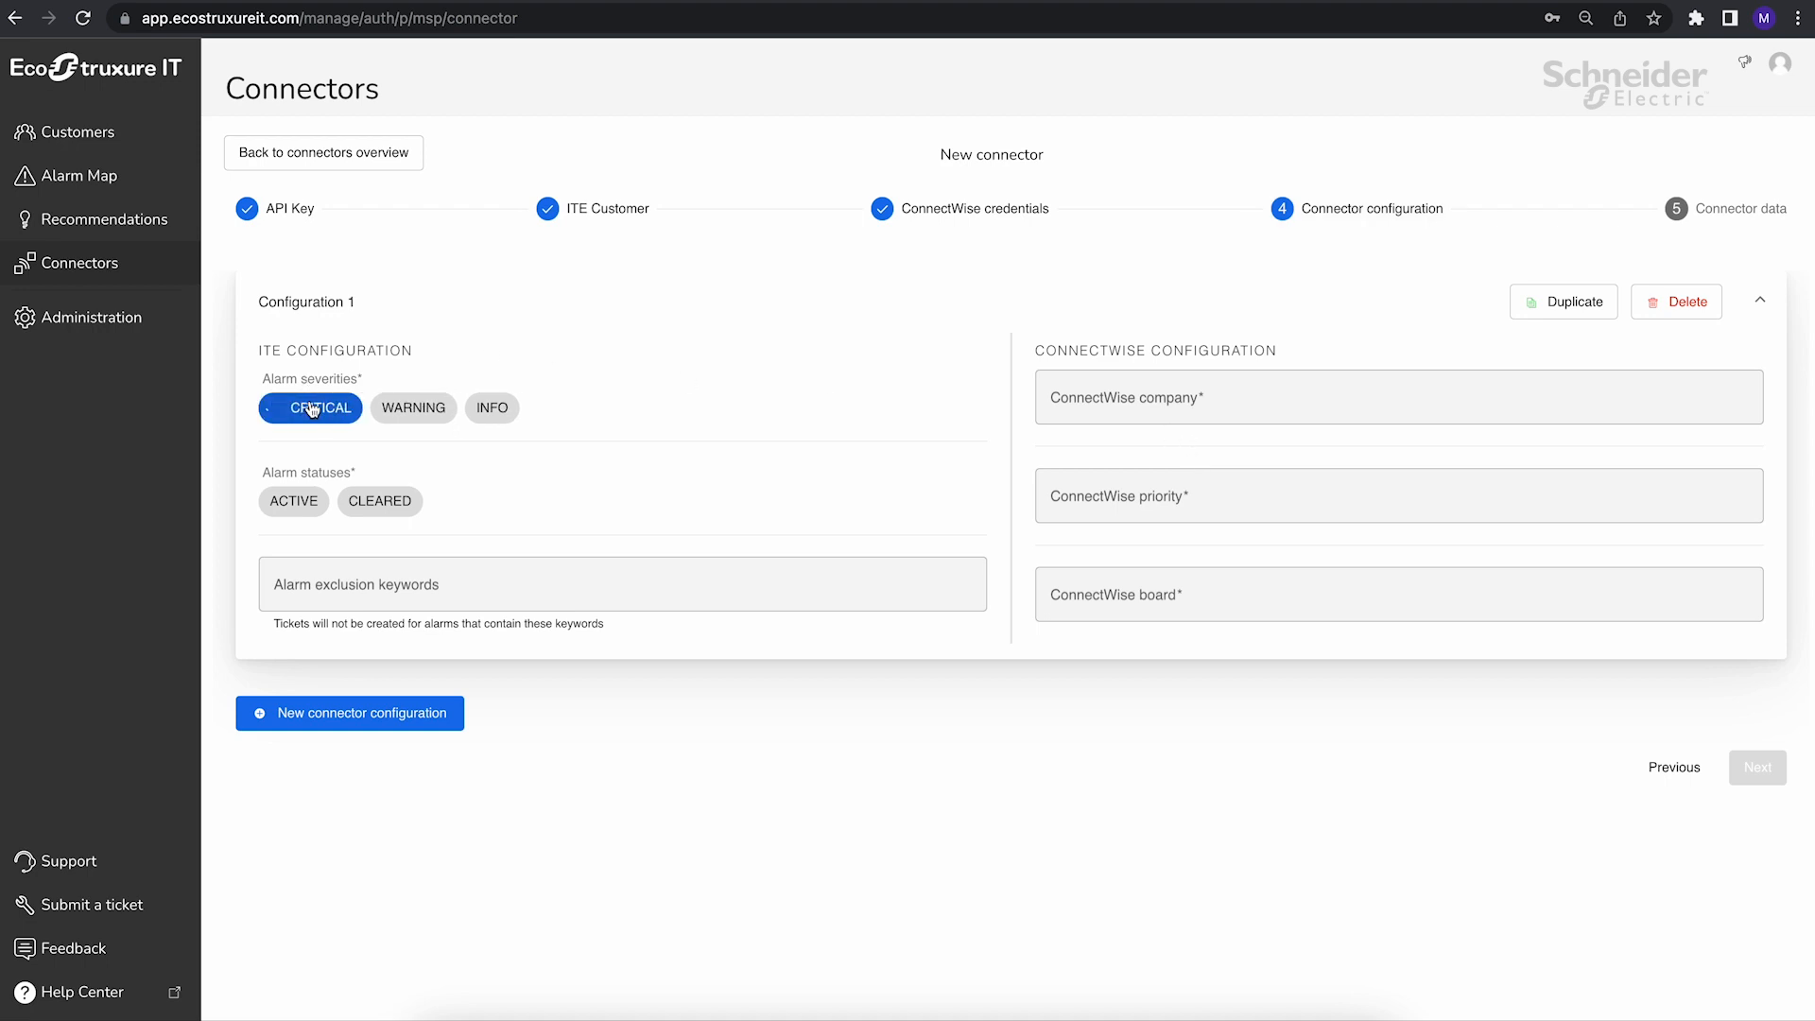
pyautogui.click(305, 498)
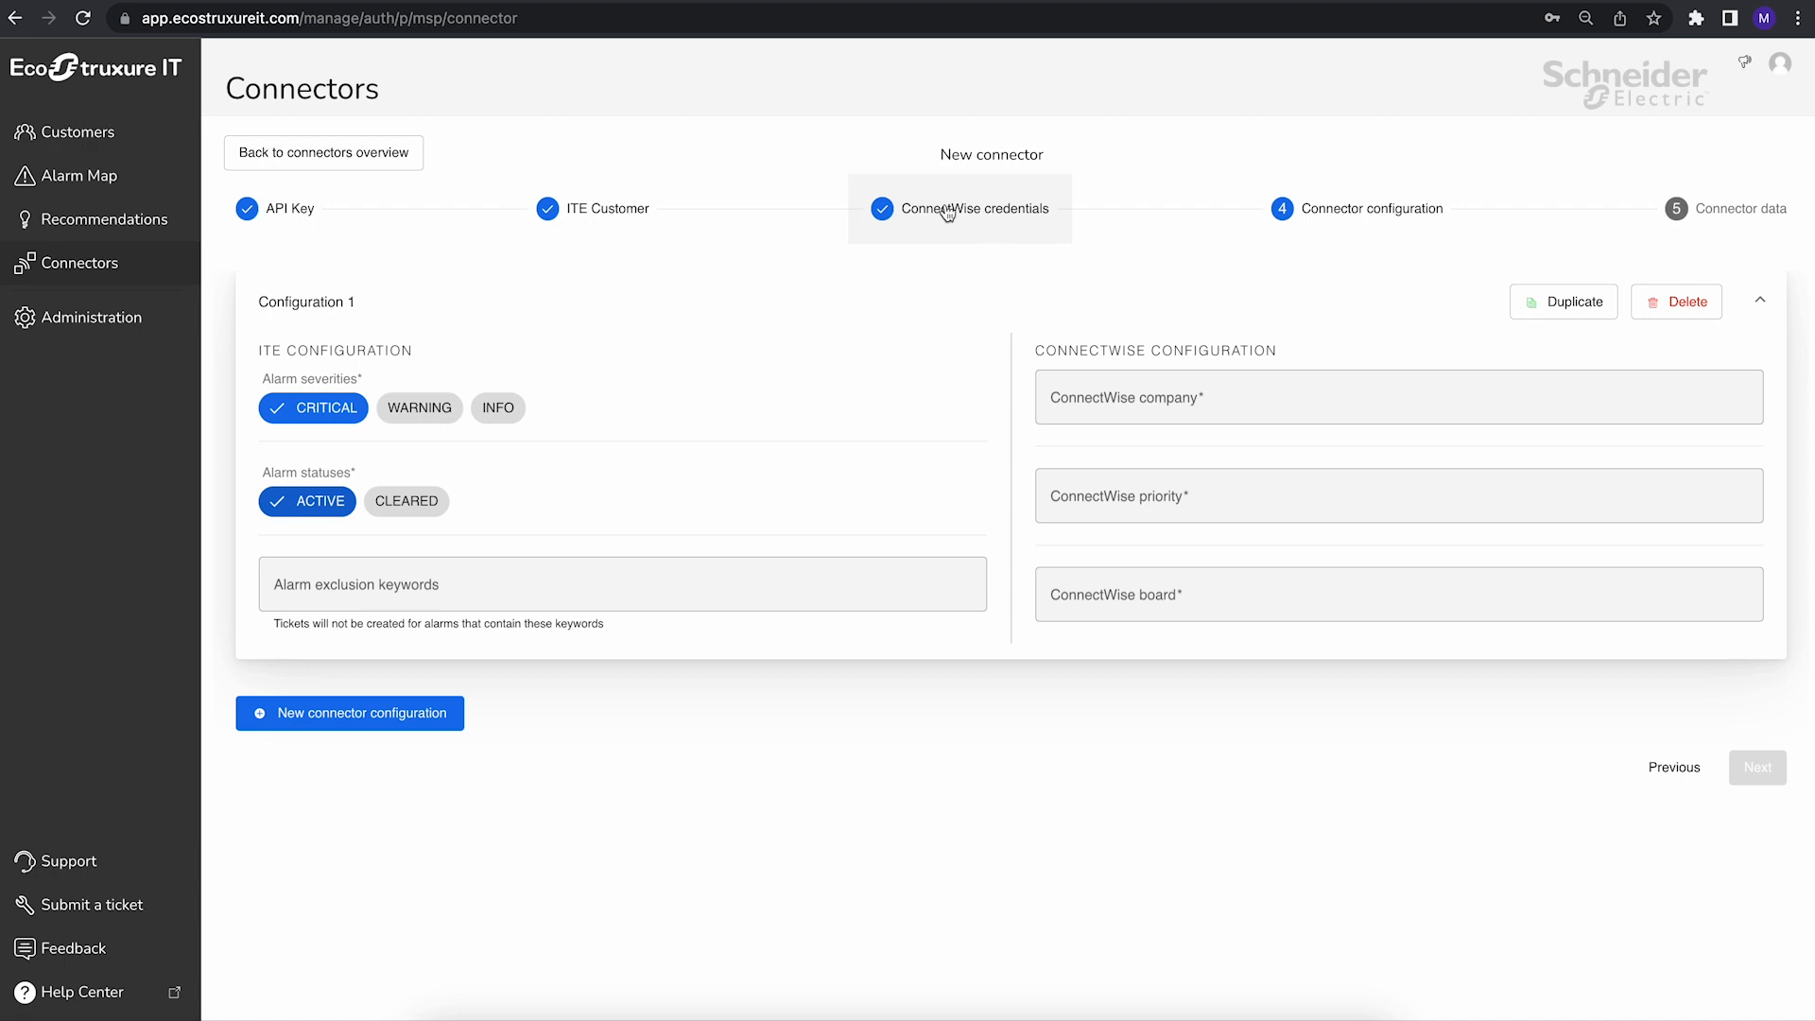
pyautogui.click(1214, 399)
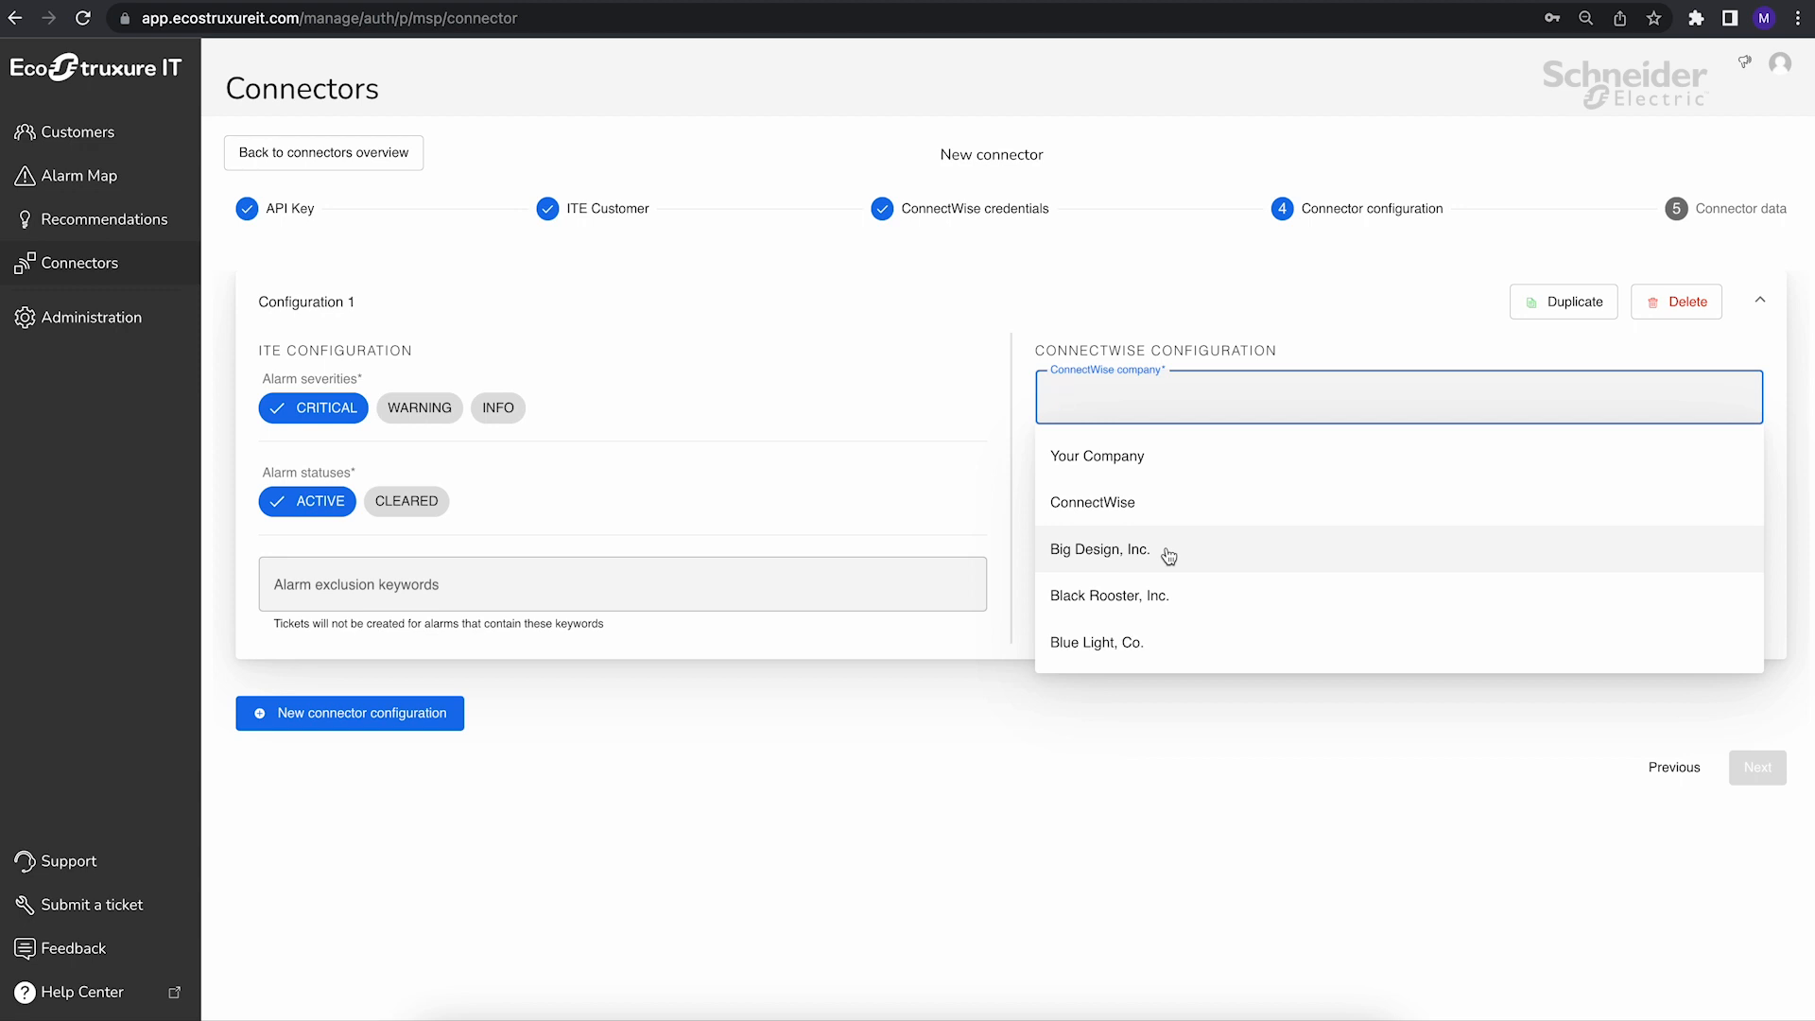
pyautogui.click(1142, 550)
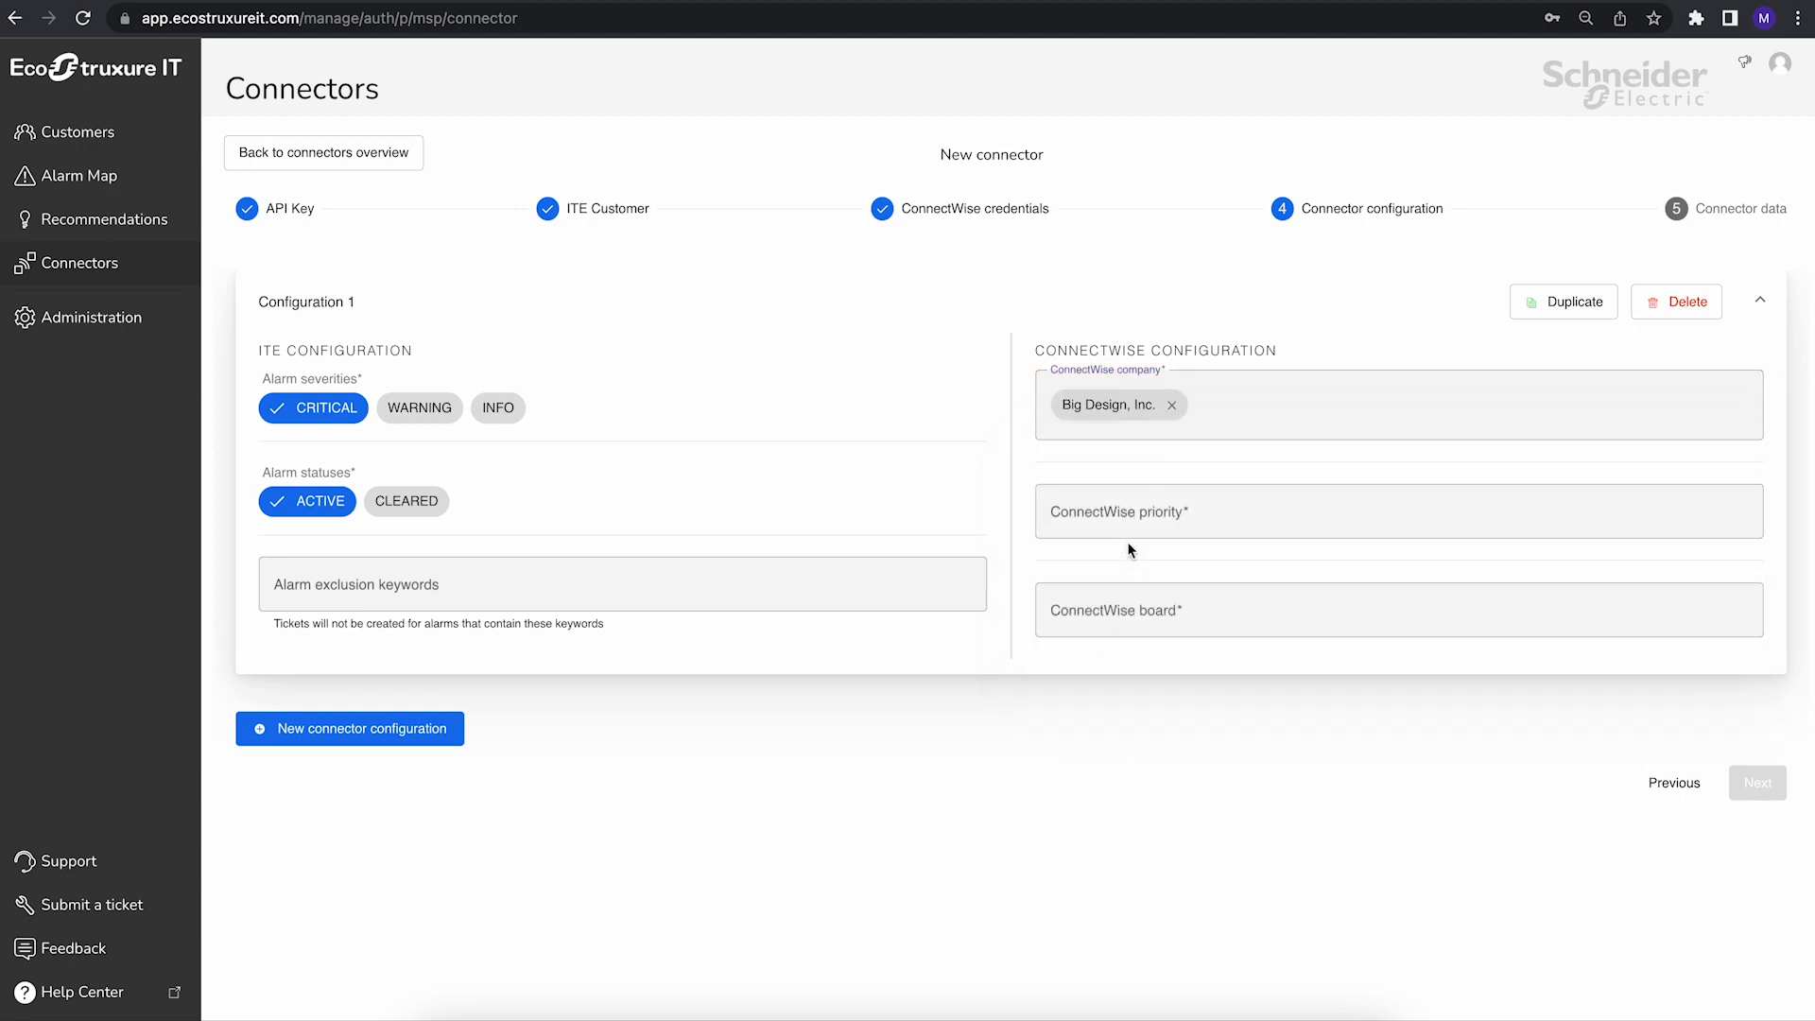
# Set the ConnectWise priority to Priority 2 - Quick Response and the ConnectWise board to Professional Services.
pyautogui.click(1178, 502)
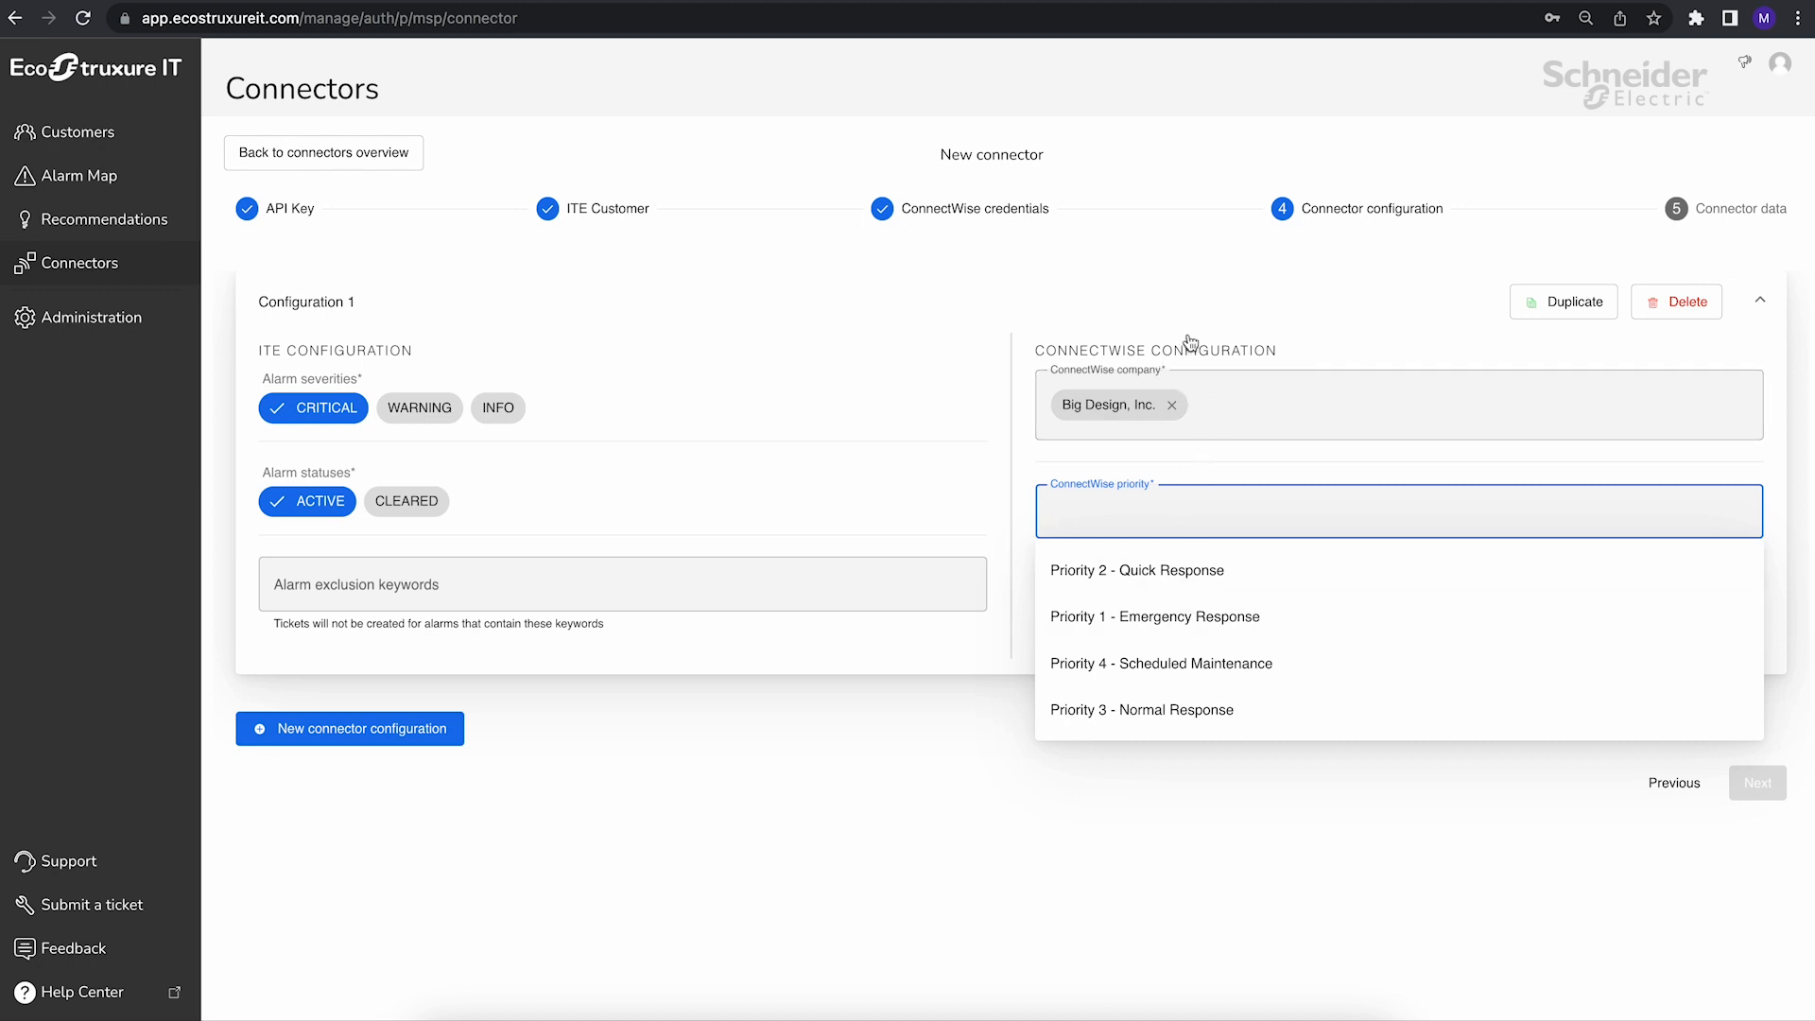
pyautogui.click(1164, 574)
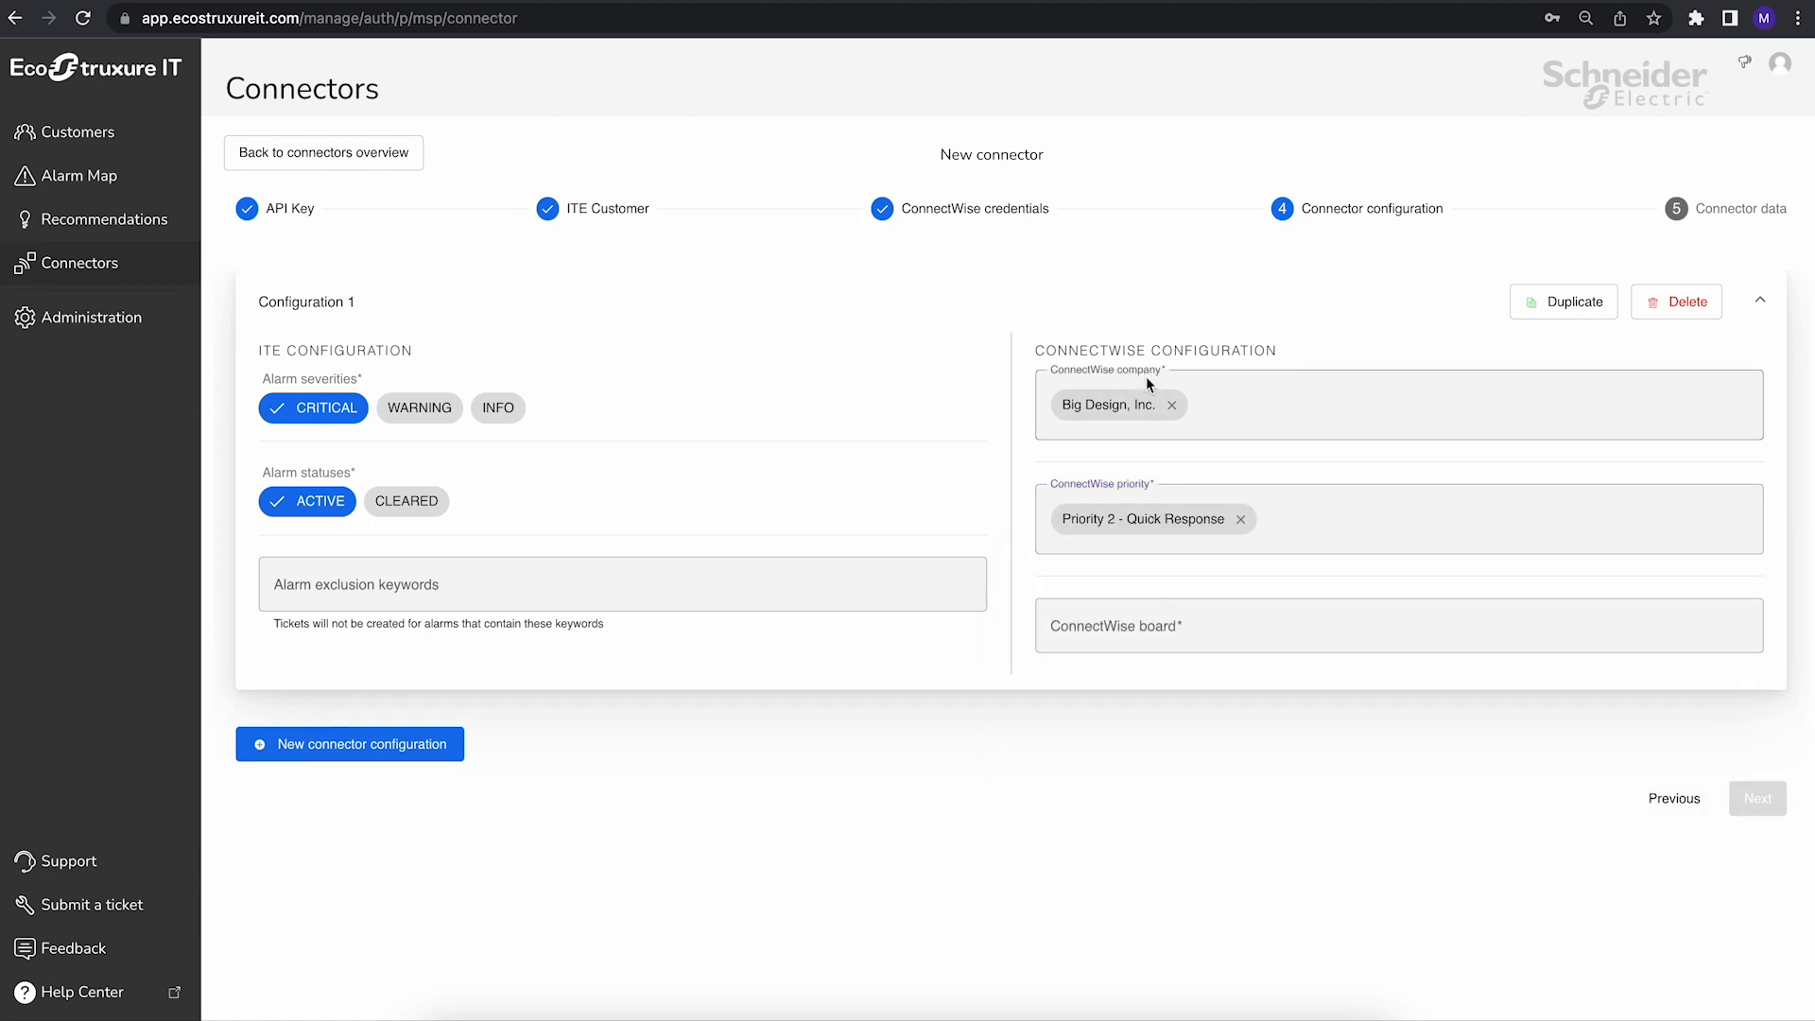
pyautogui.click(1190, 620)
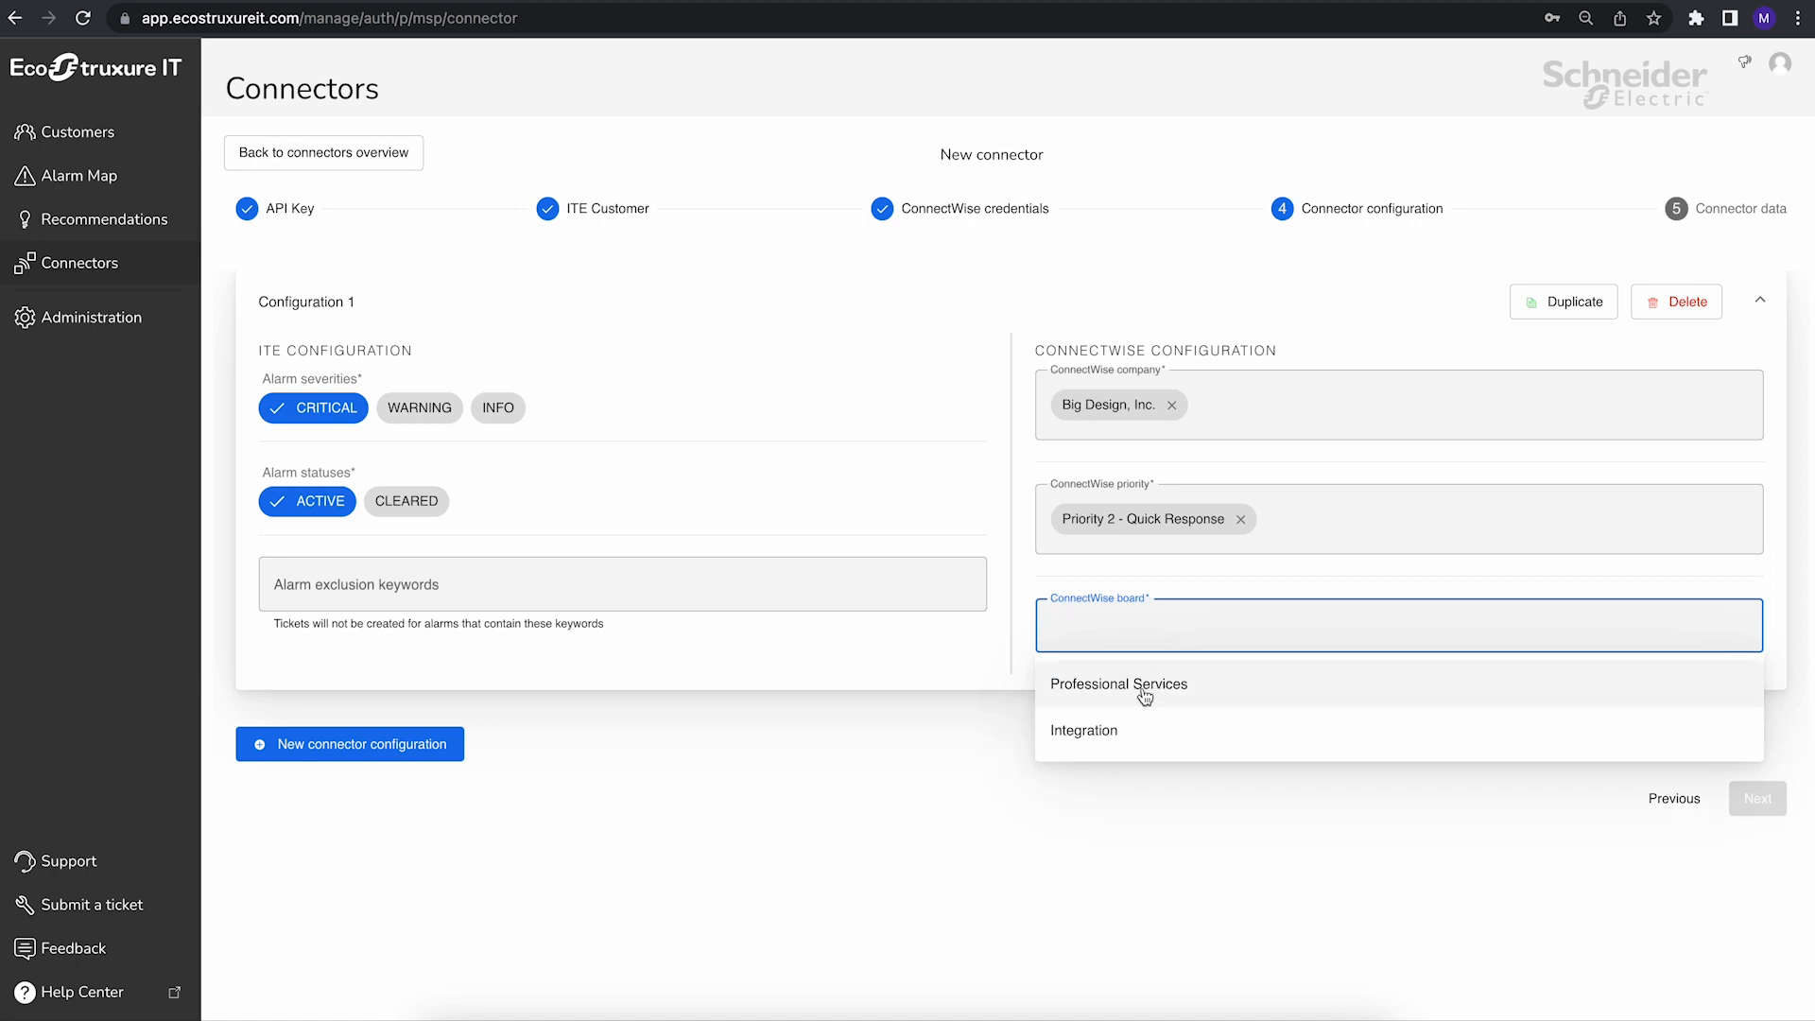
pyautogui.click(1143, 690)
# Set the ConnectWise board main type to Proactive.
pyautogui.scroll(-1, 1090, 578)
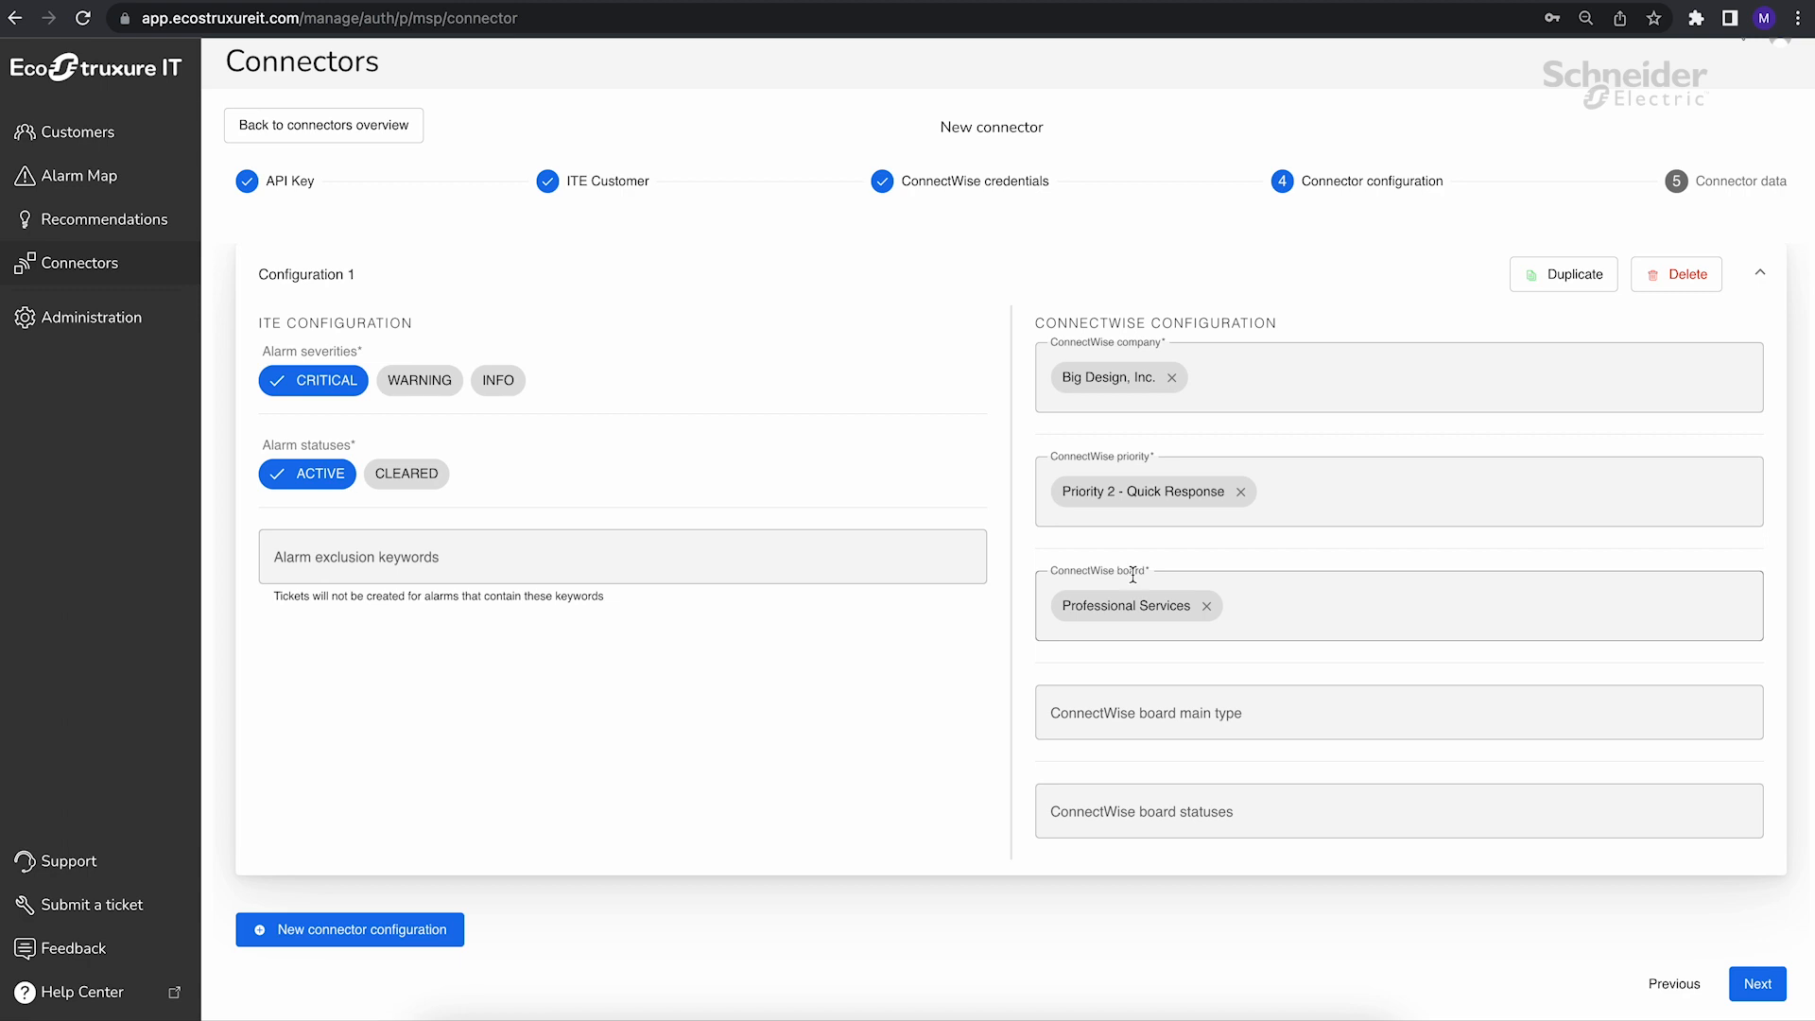
pyautogui.click(1122, 712)
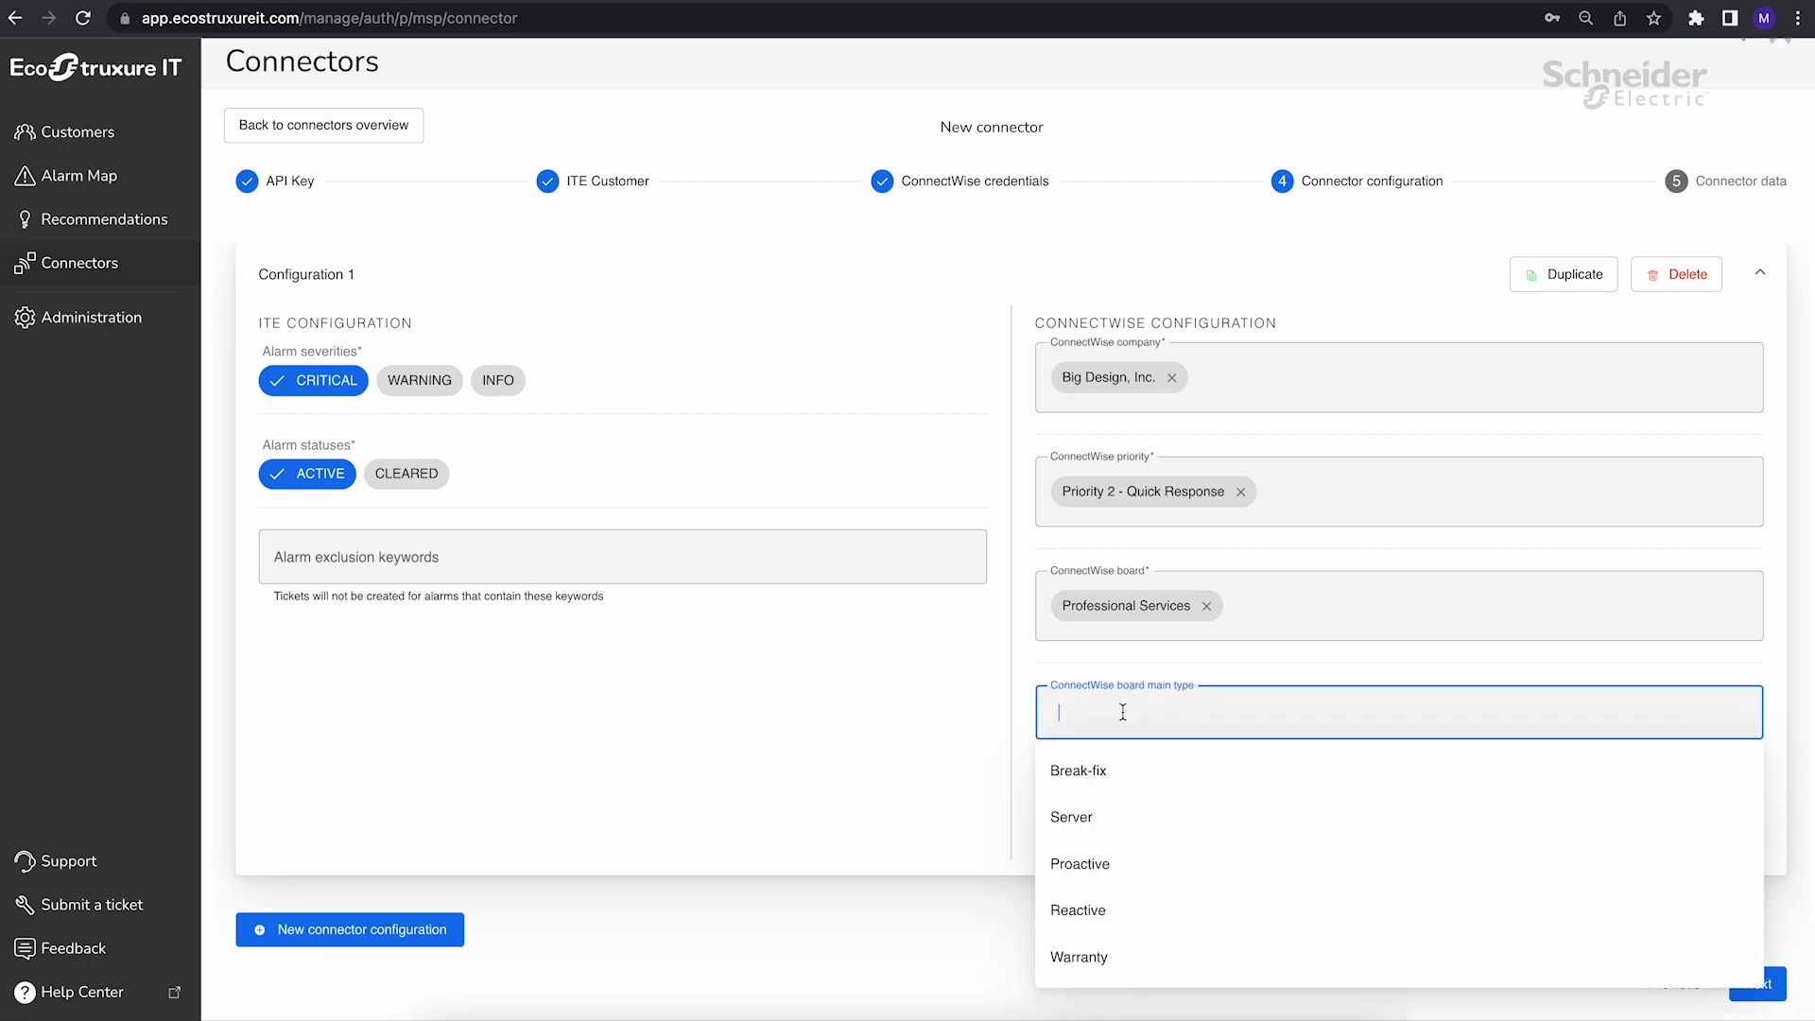
pyautogui.click(1113, 865)
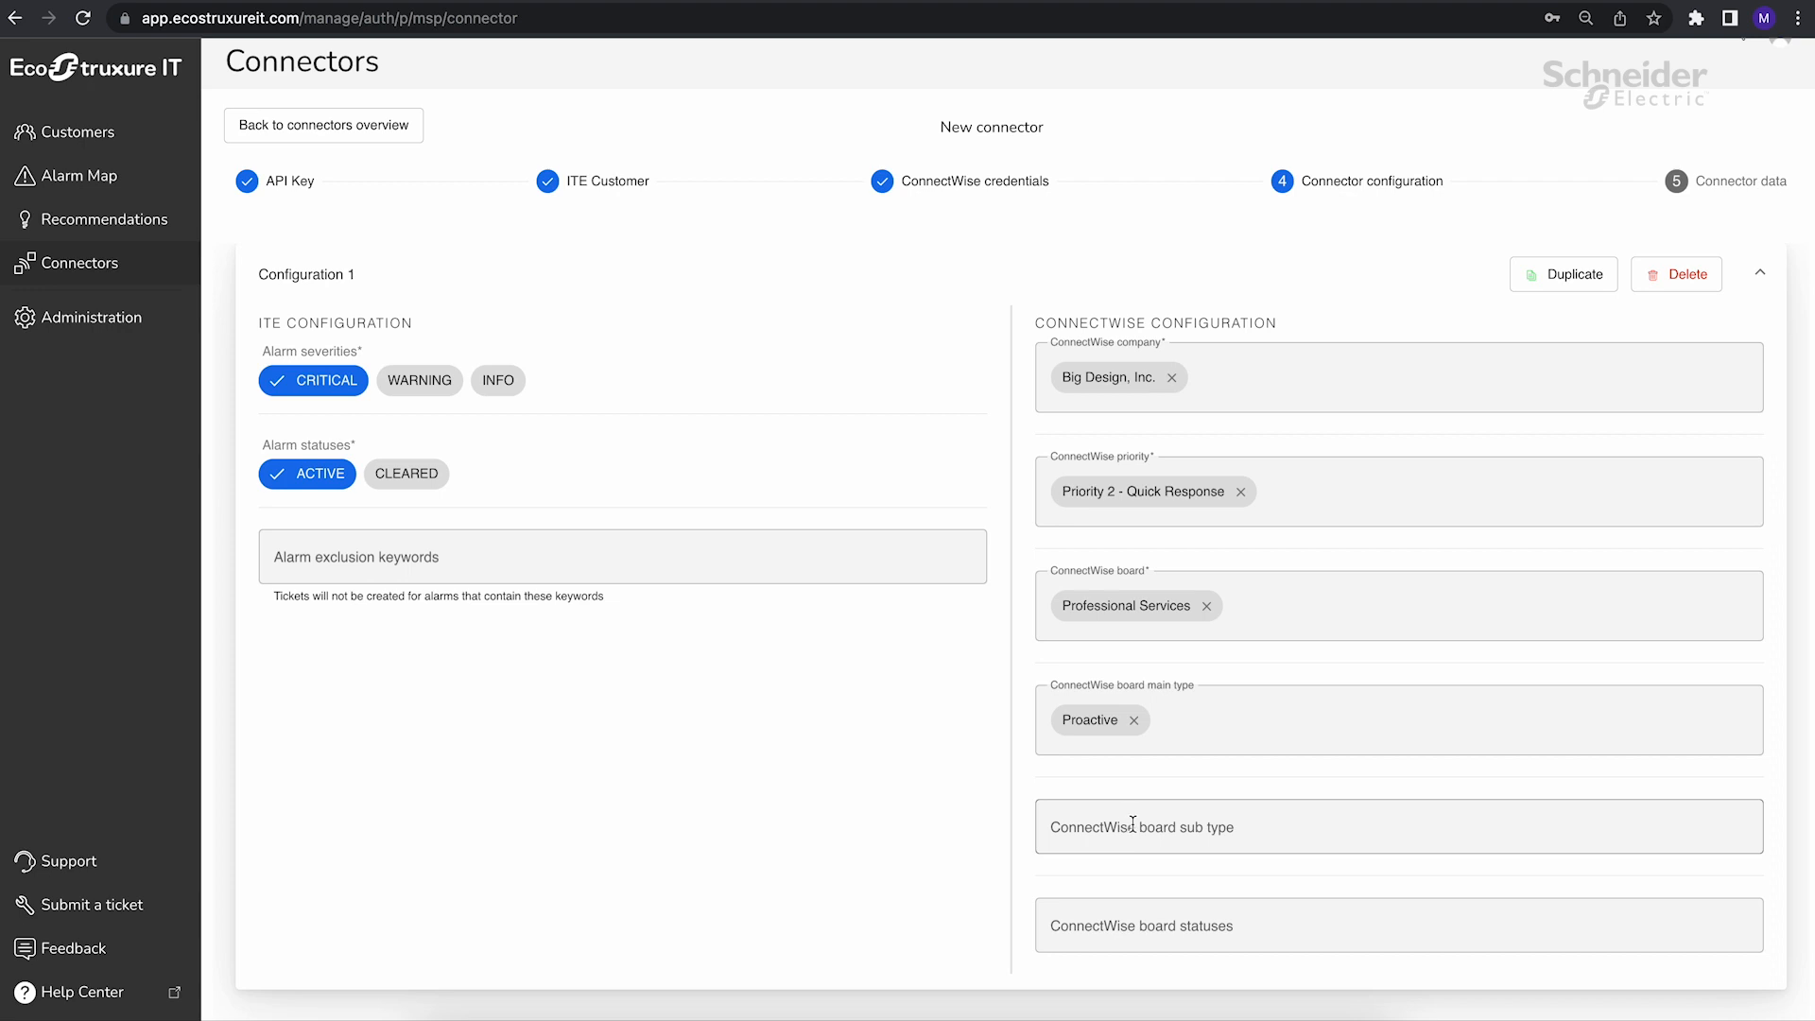
# Check which options are available for the ConnectWise board sub type without choosing one.
pyautogui.click(1132, 824)
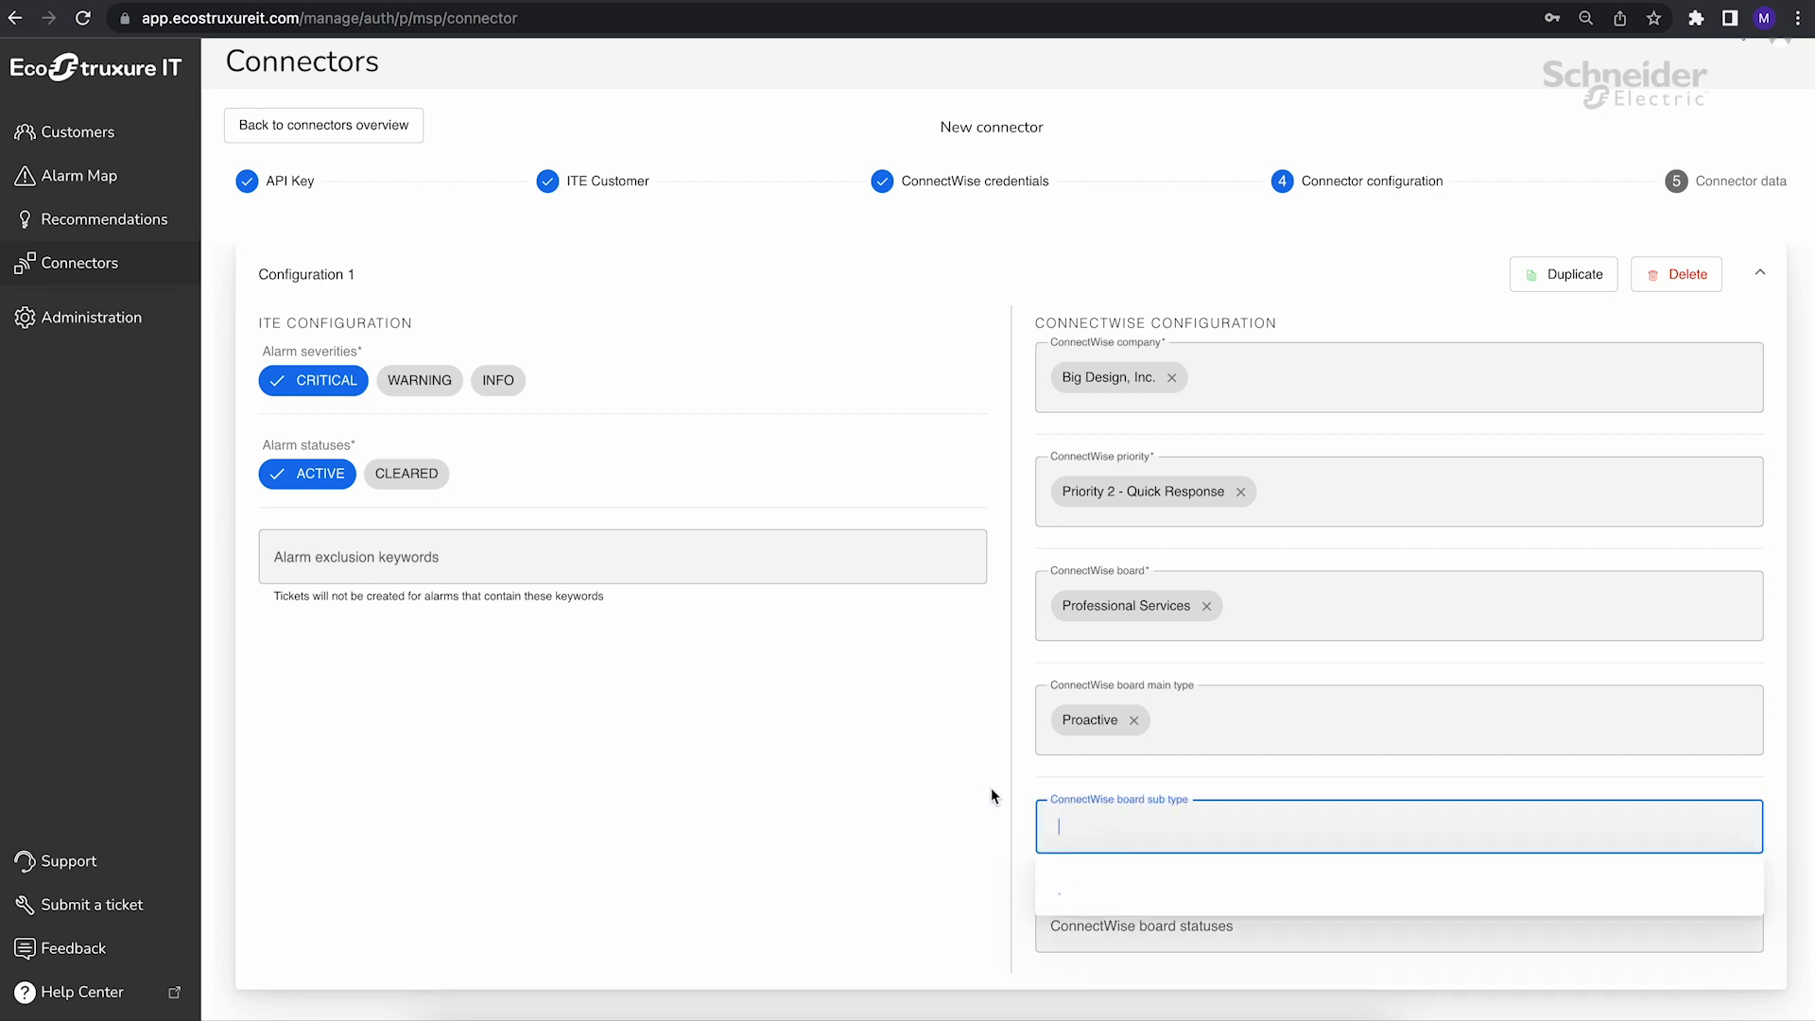
pyautogui.scroll(-1, 979, 795)
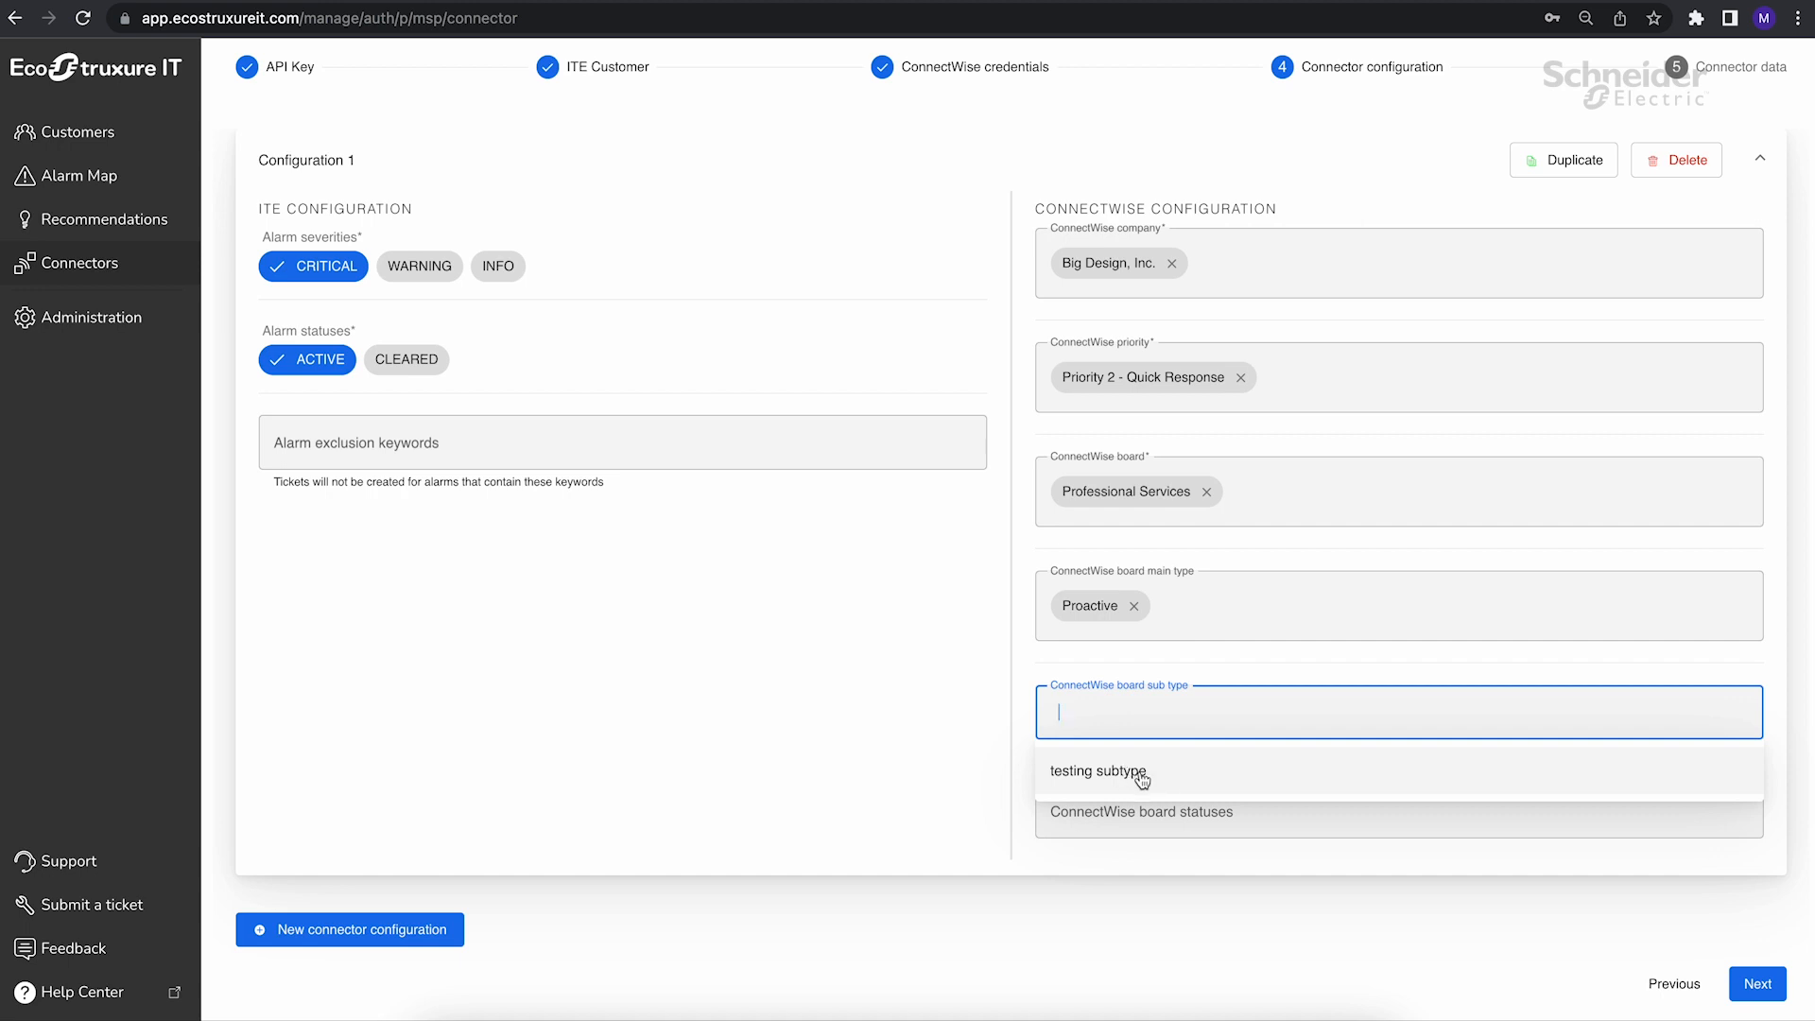
pyautogui.click(1111, 659)
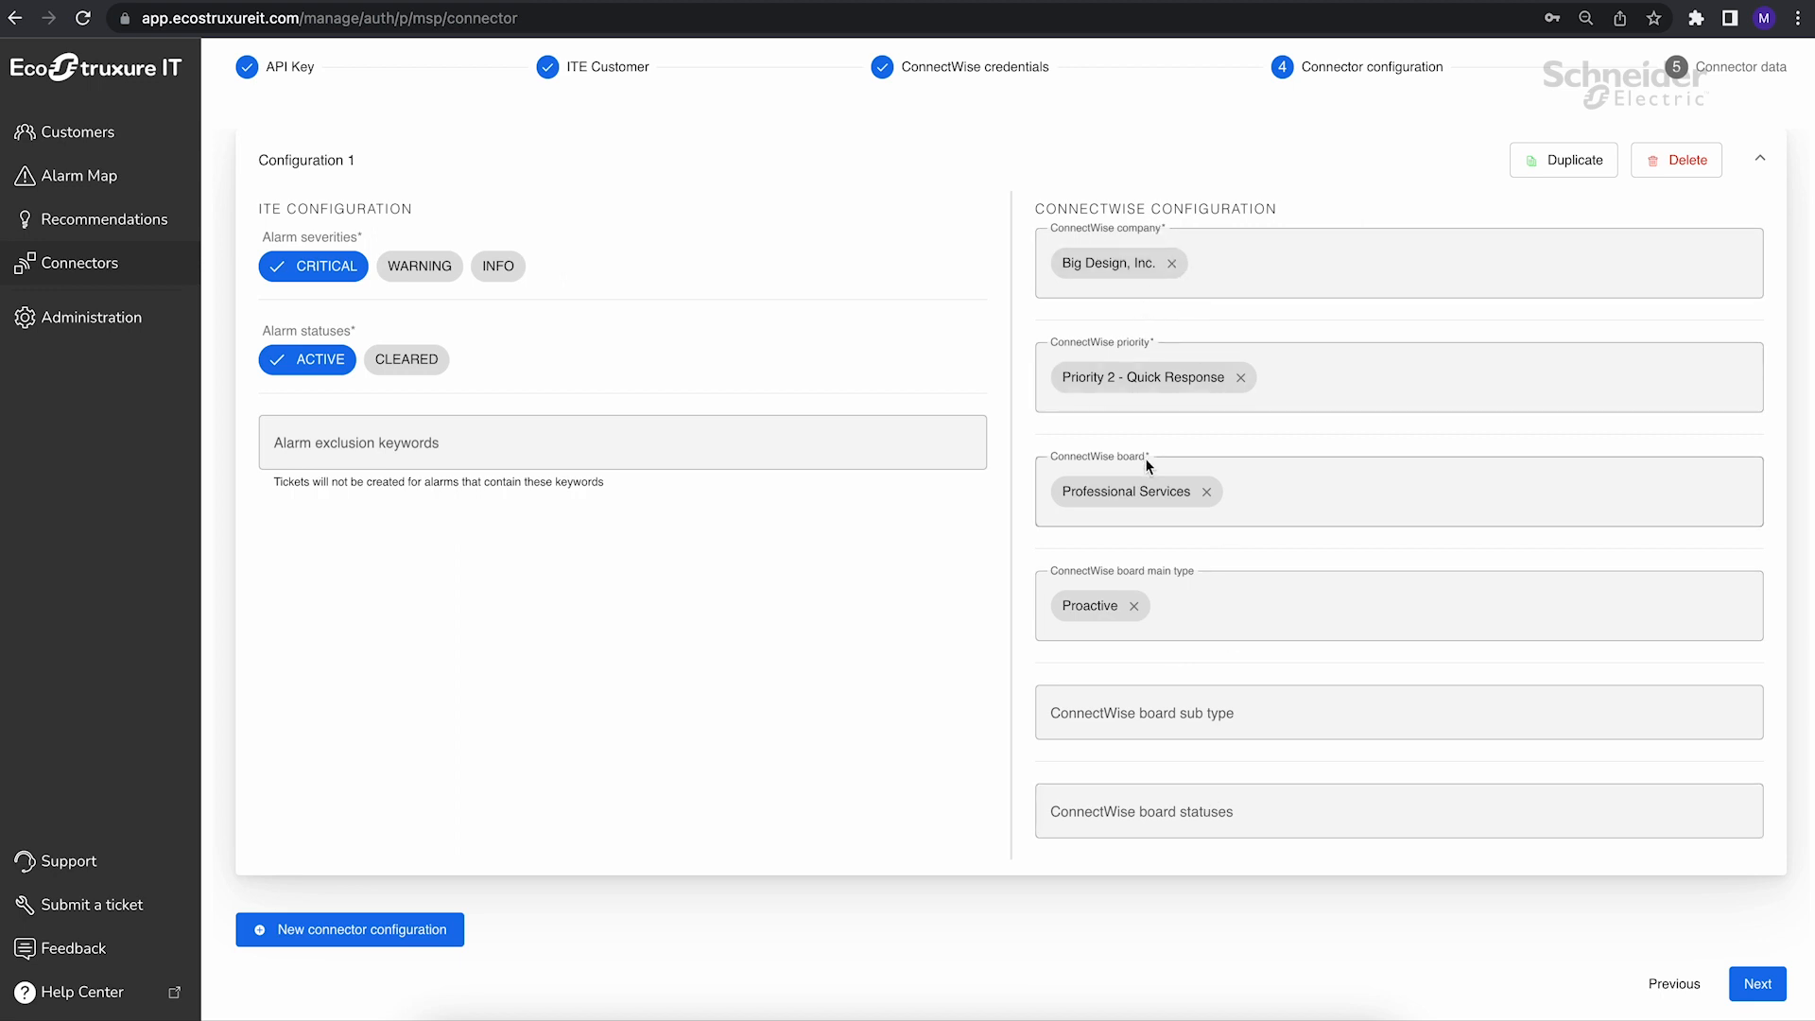
pyautogui.scroll(1, 1147, 461)
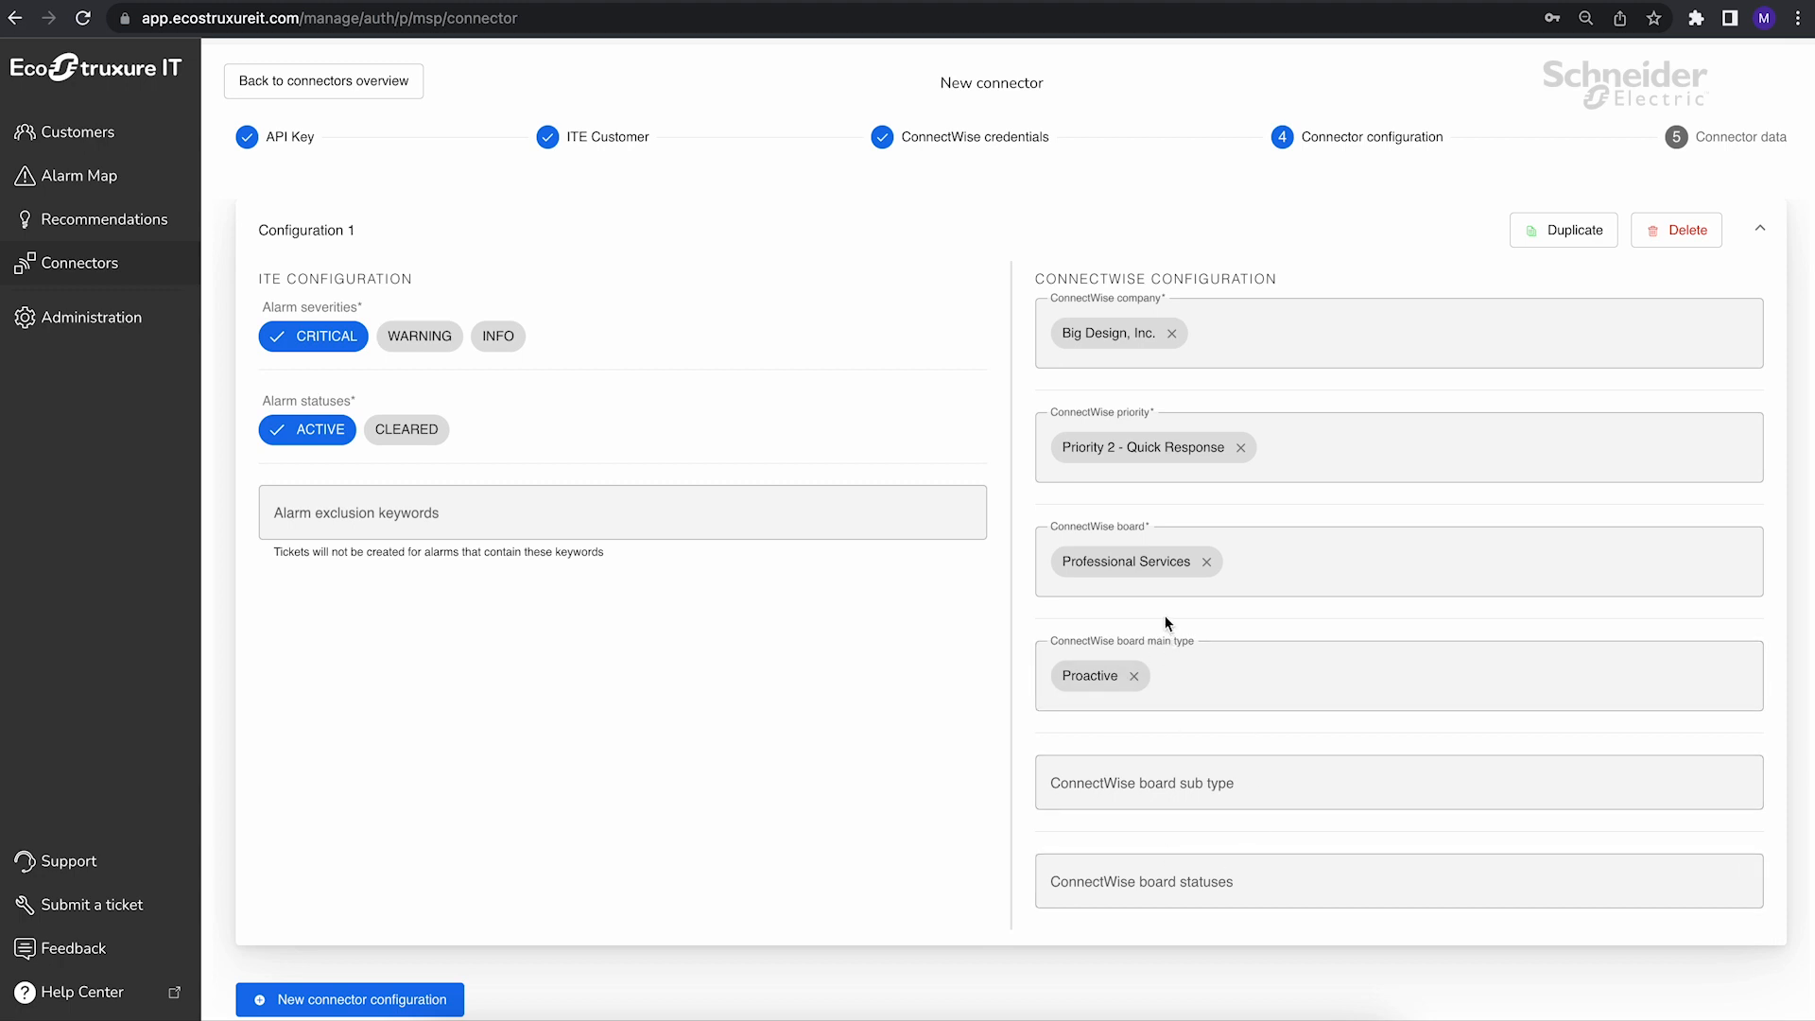
# Duplicate Configuration 1 and set the copy's alarm severity to WARNING only.
pyautogui.scroll(-1, 1016, 594)
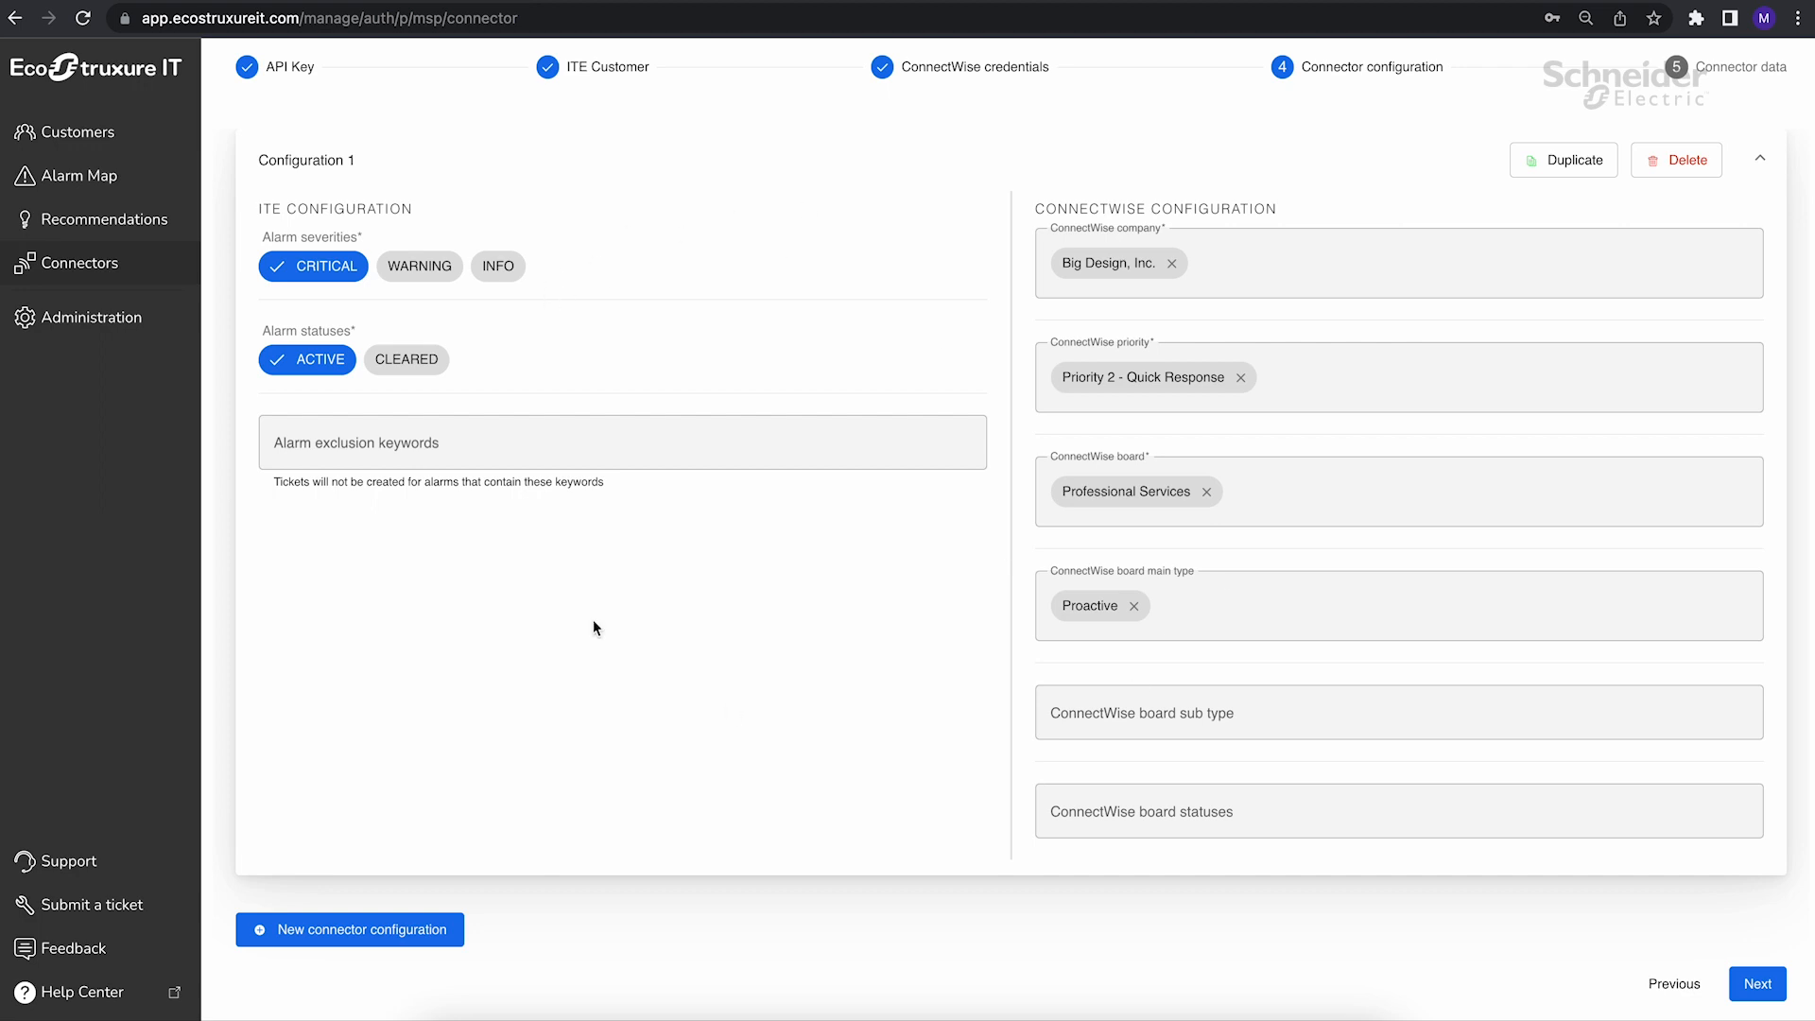
pyautogui.scroll(1, 772, 271)
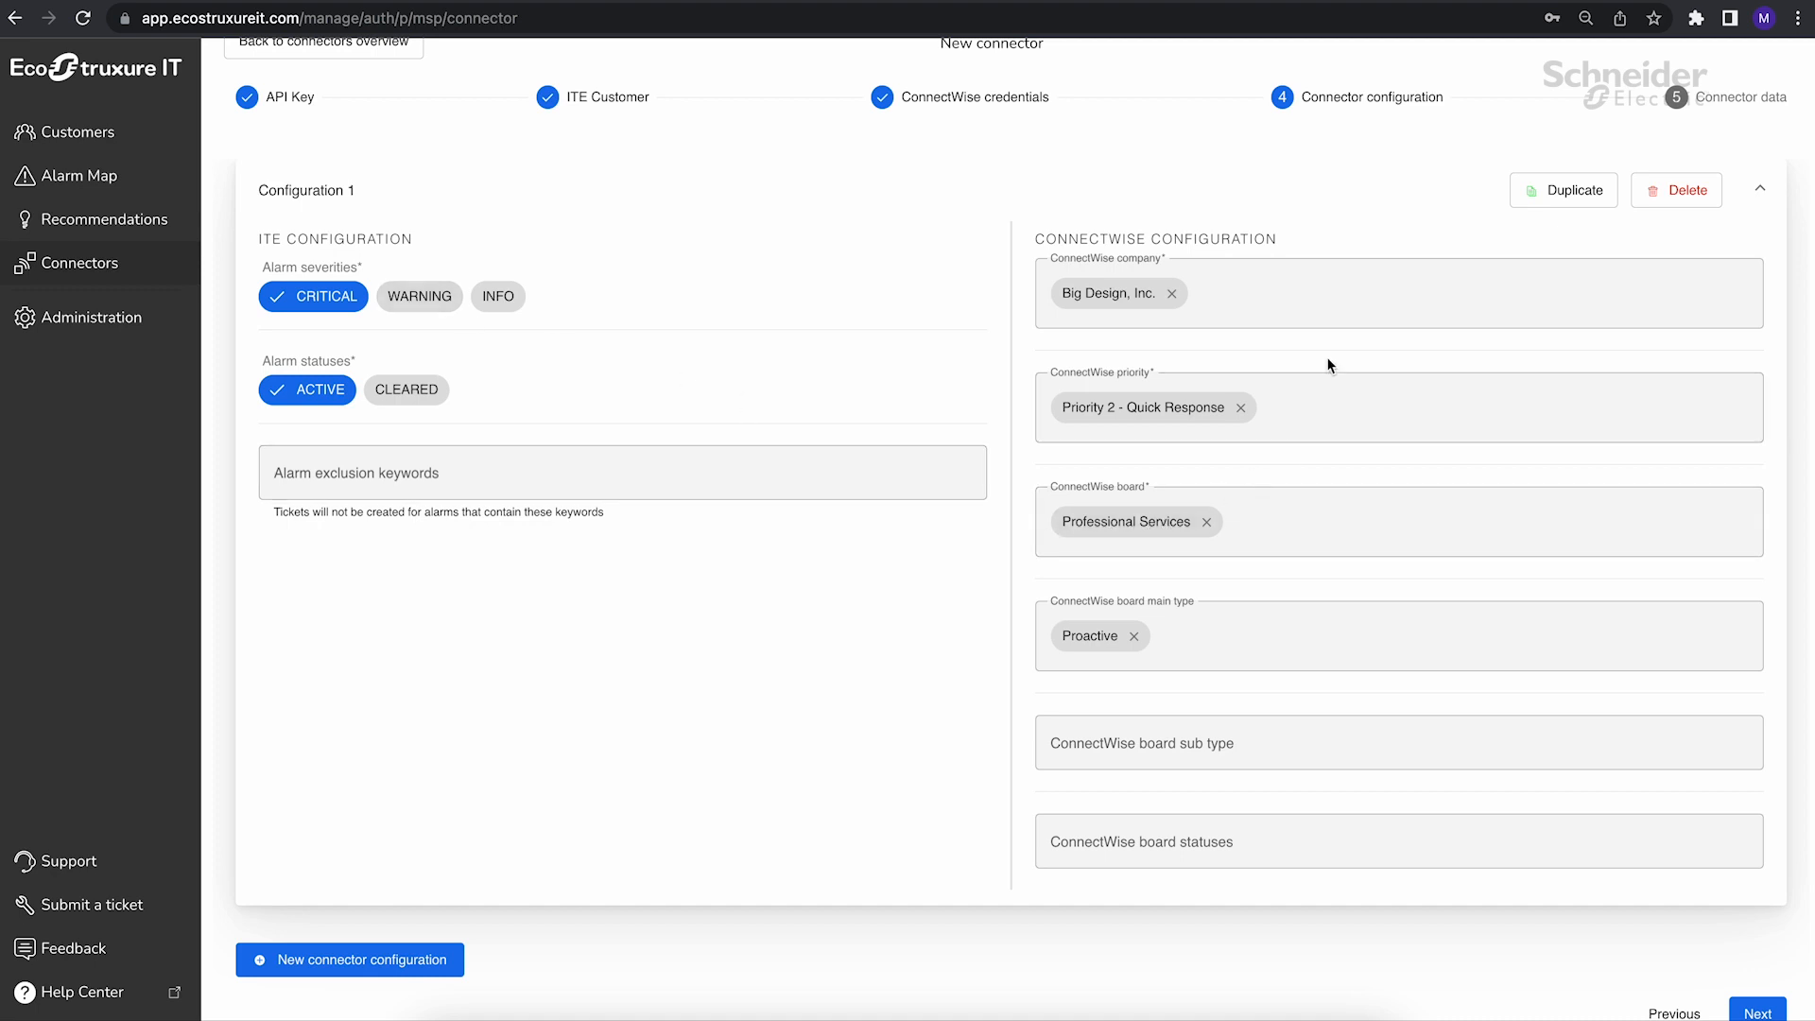
pyautogui.click(1544, 192)
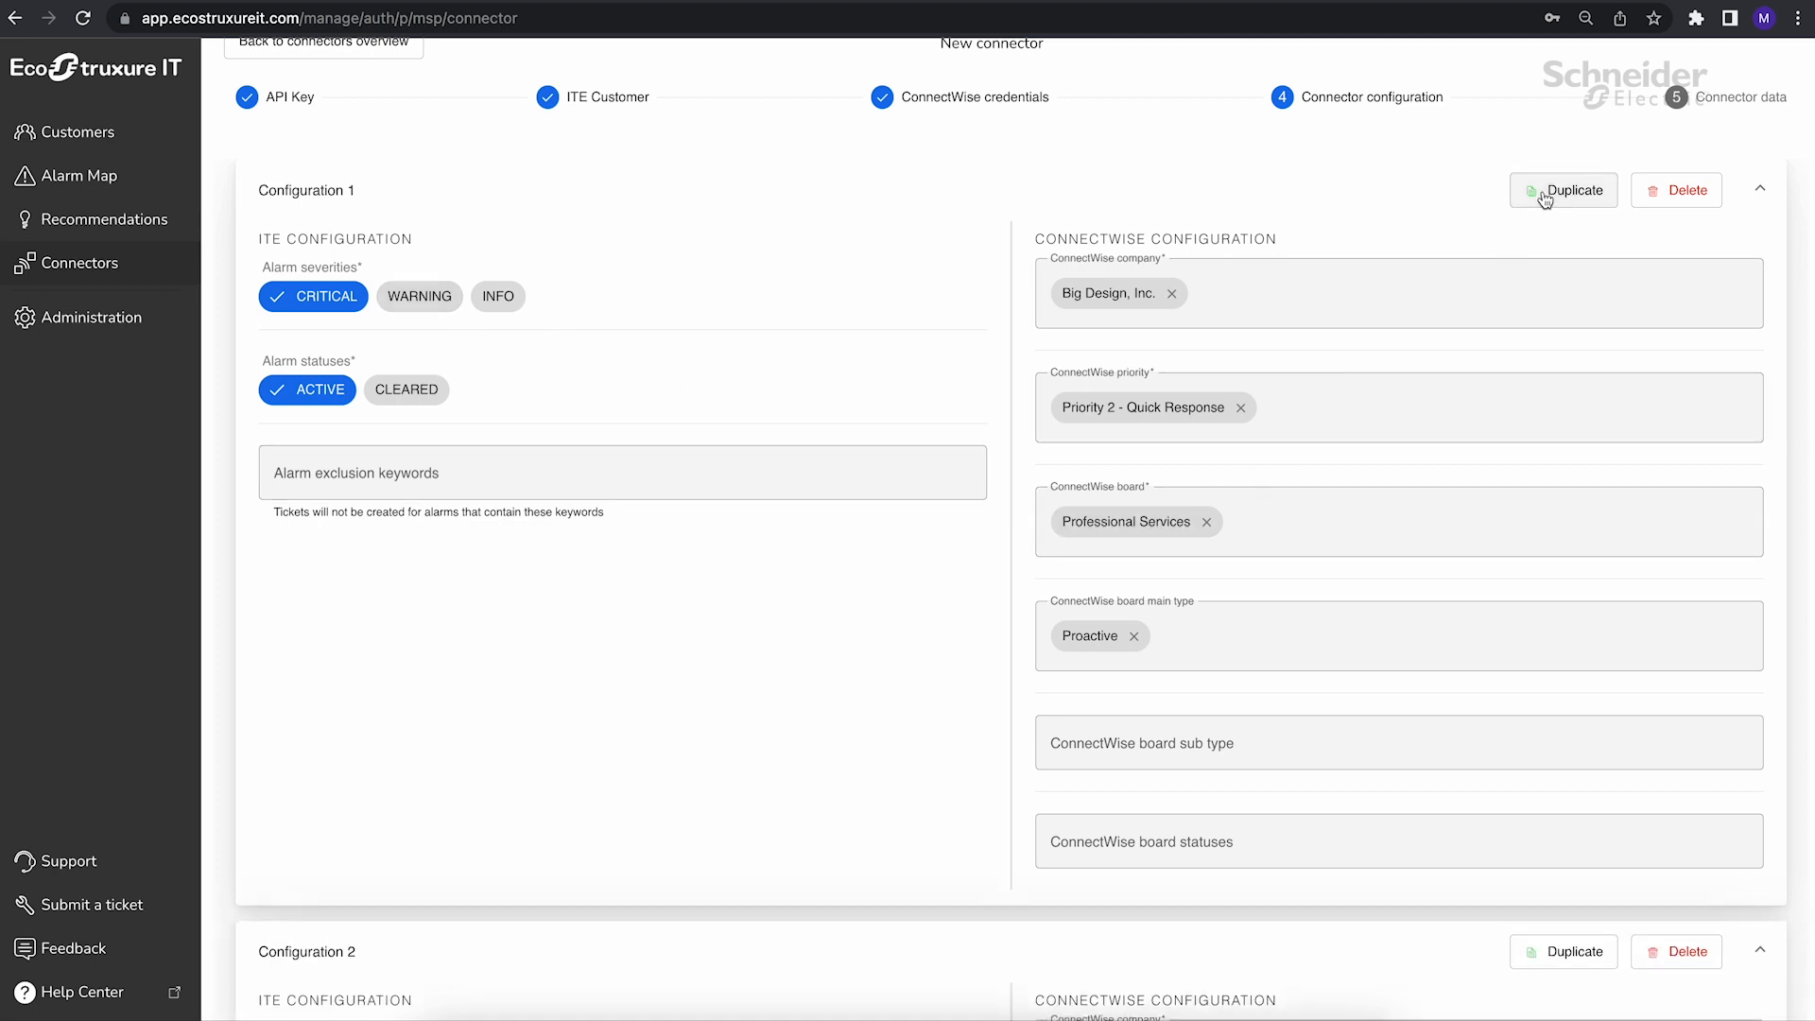
pyautogui.scroll(-2, 868, 784)
pyautogui.scroll(-6, 870, 792)
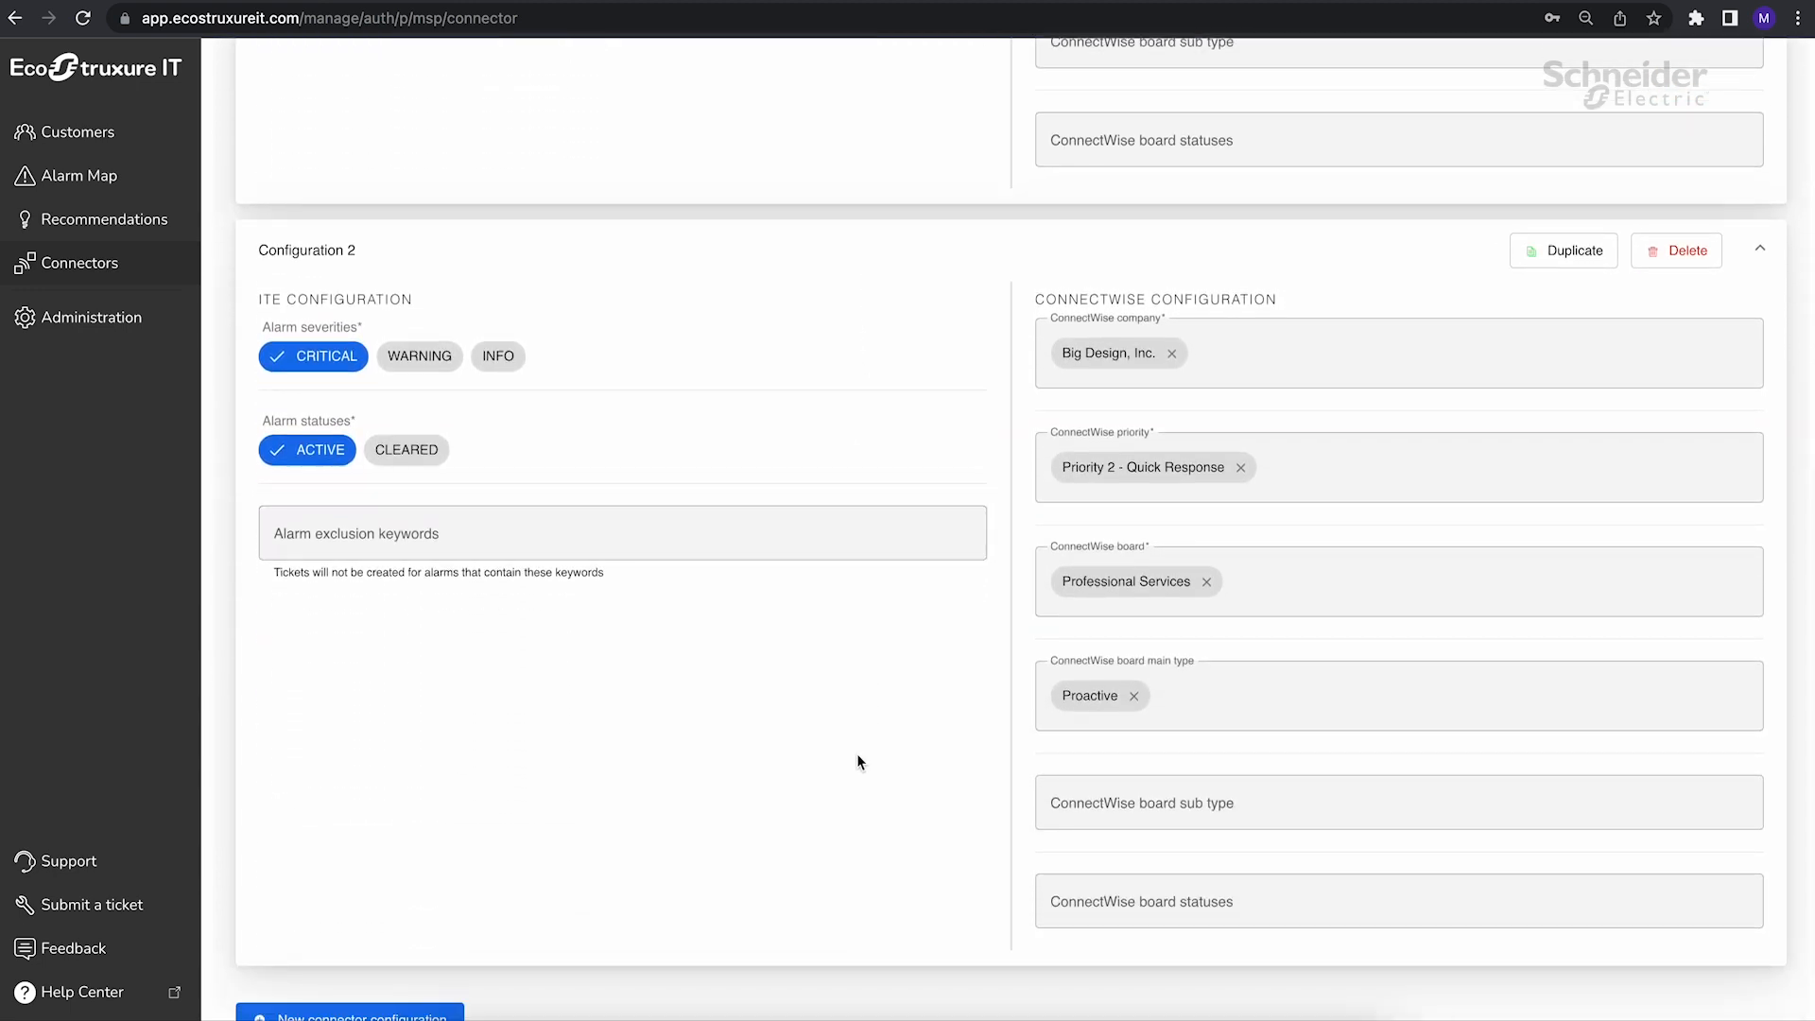
pyautogui.click(417, 360)
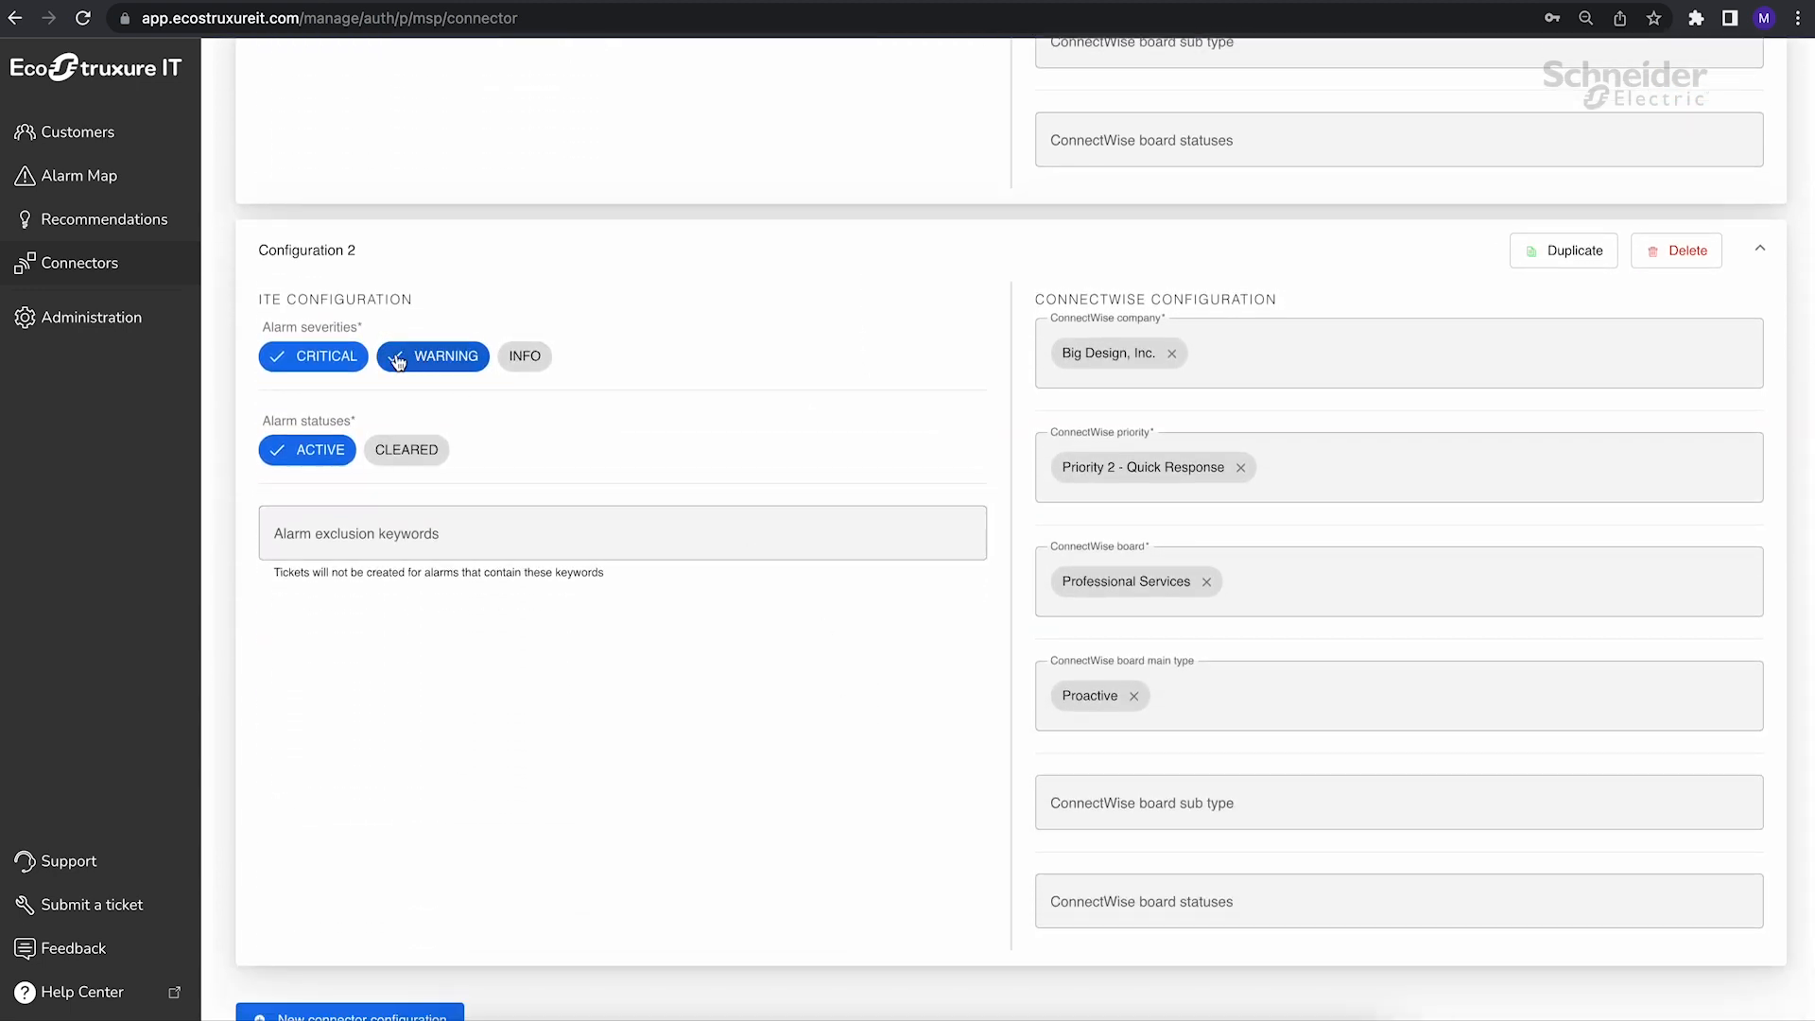
pyautogui.click(330, 359)
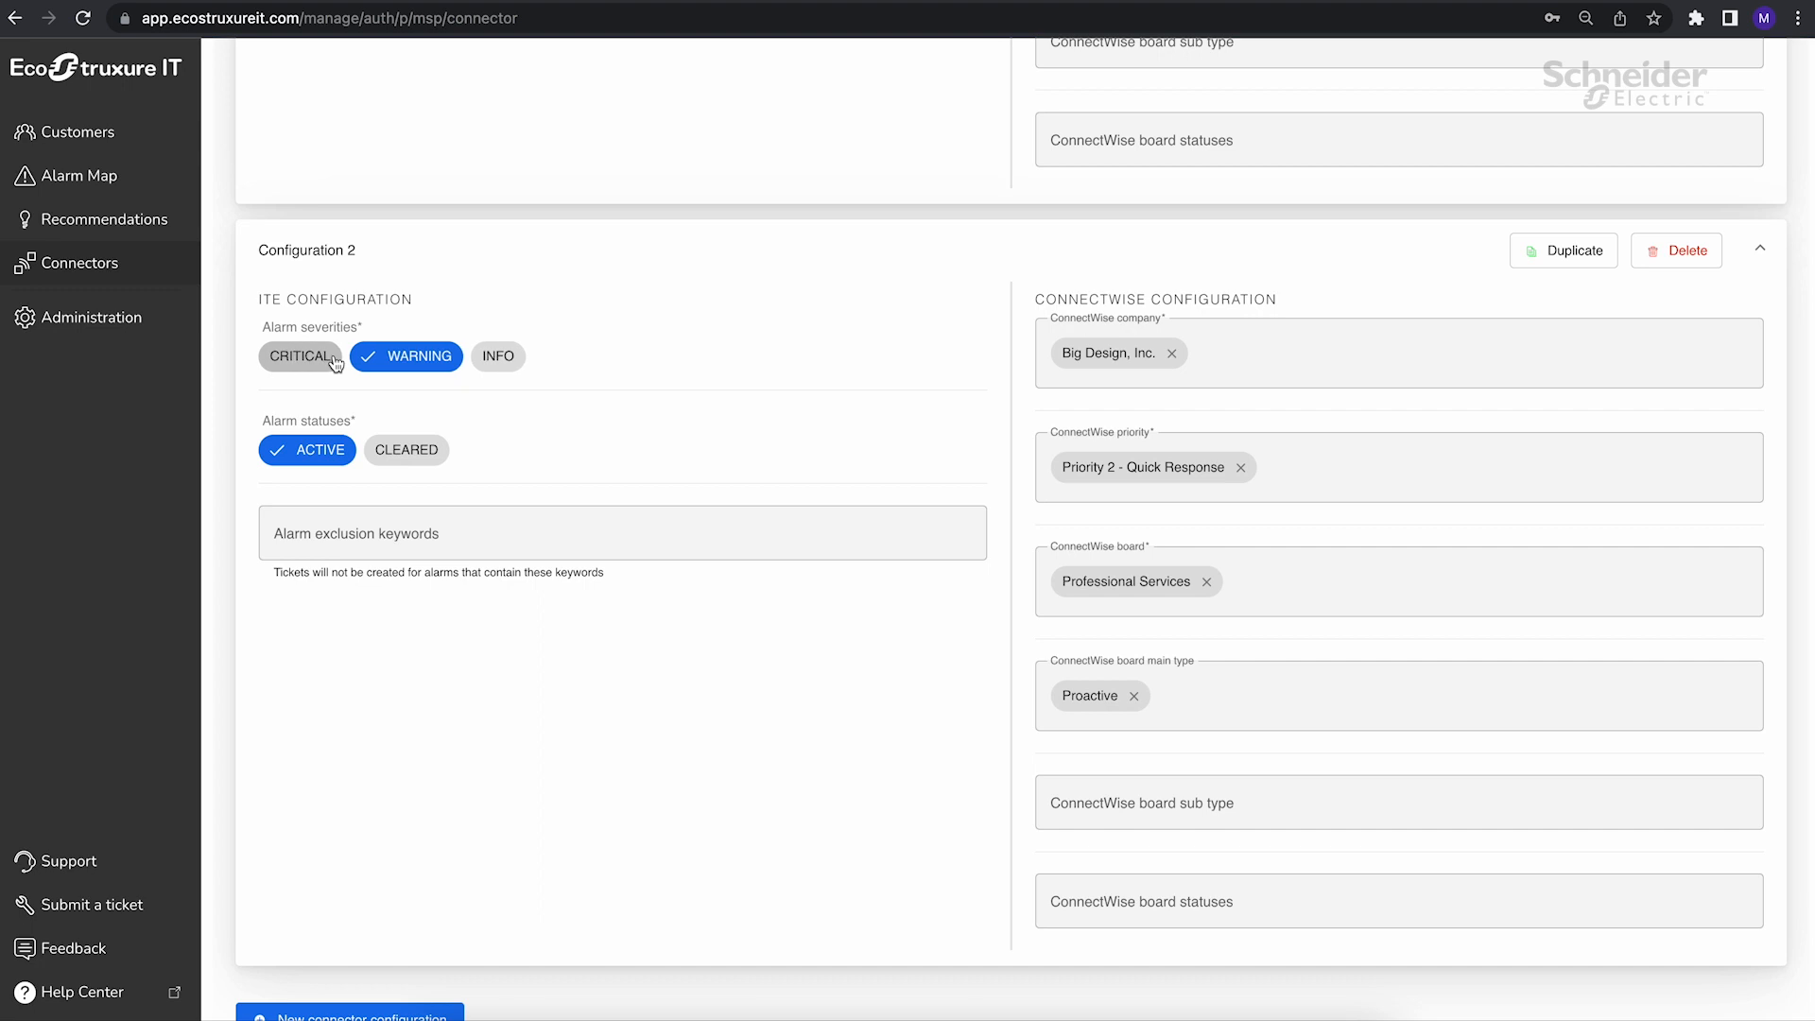
# Change Configuration 2's ConnectWise board to Integration and continue to the connector data stage.
pyautogui.click(1207, 583)
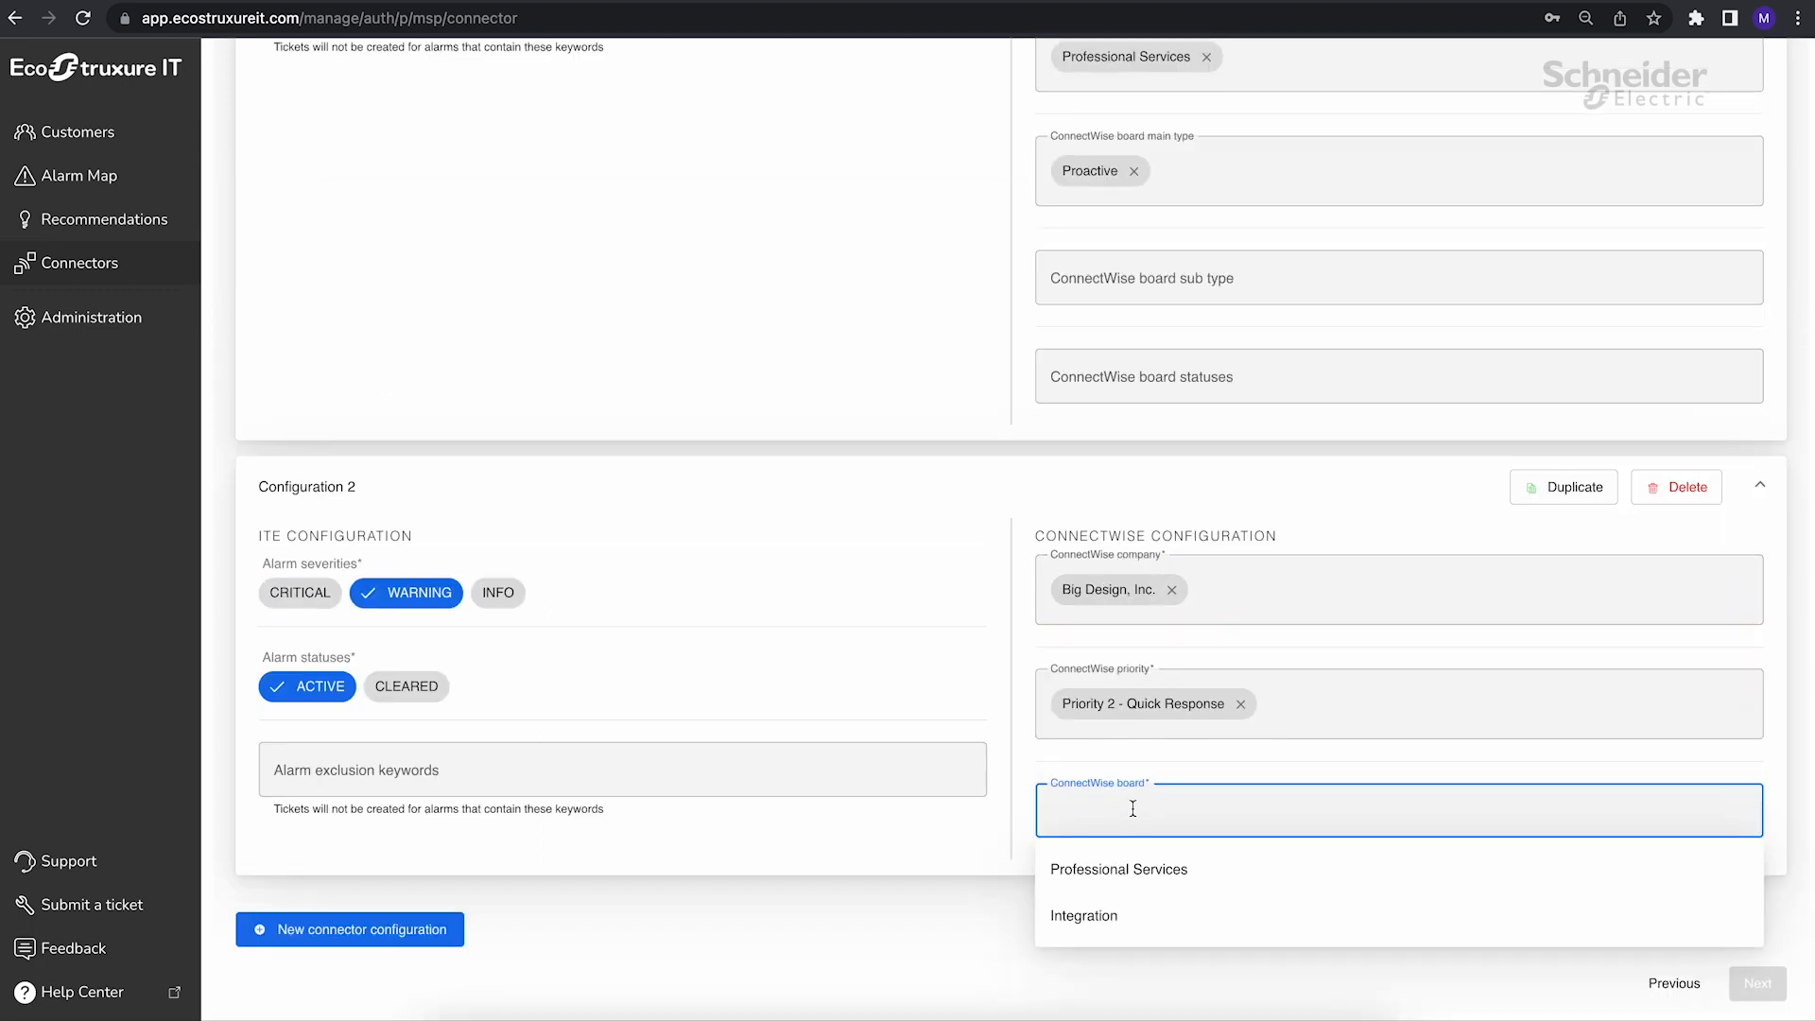
pyautogui.click(1129, 931)
pyautogui.scroll(-2, 996, 835)
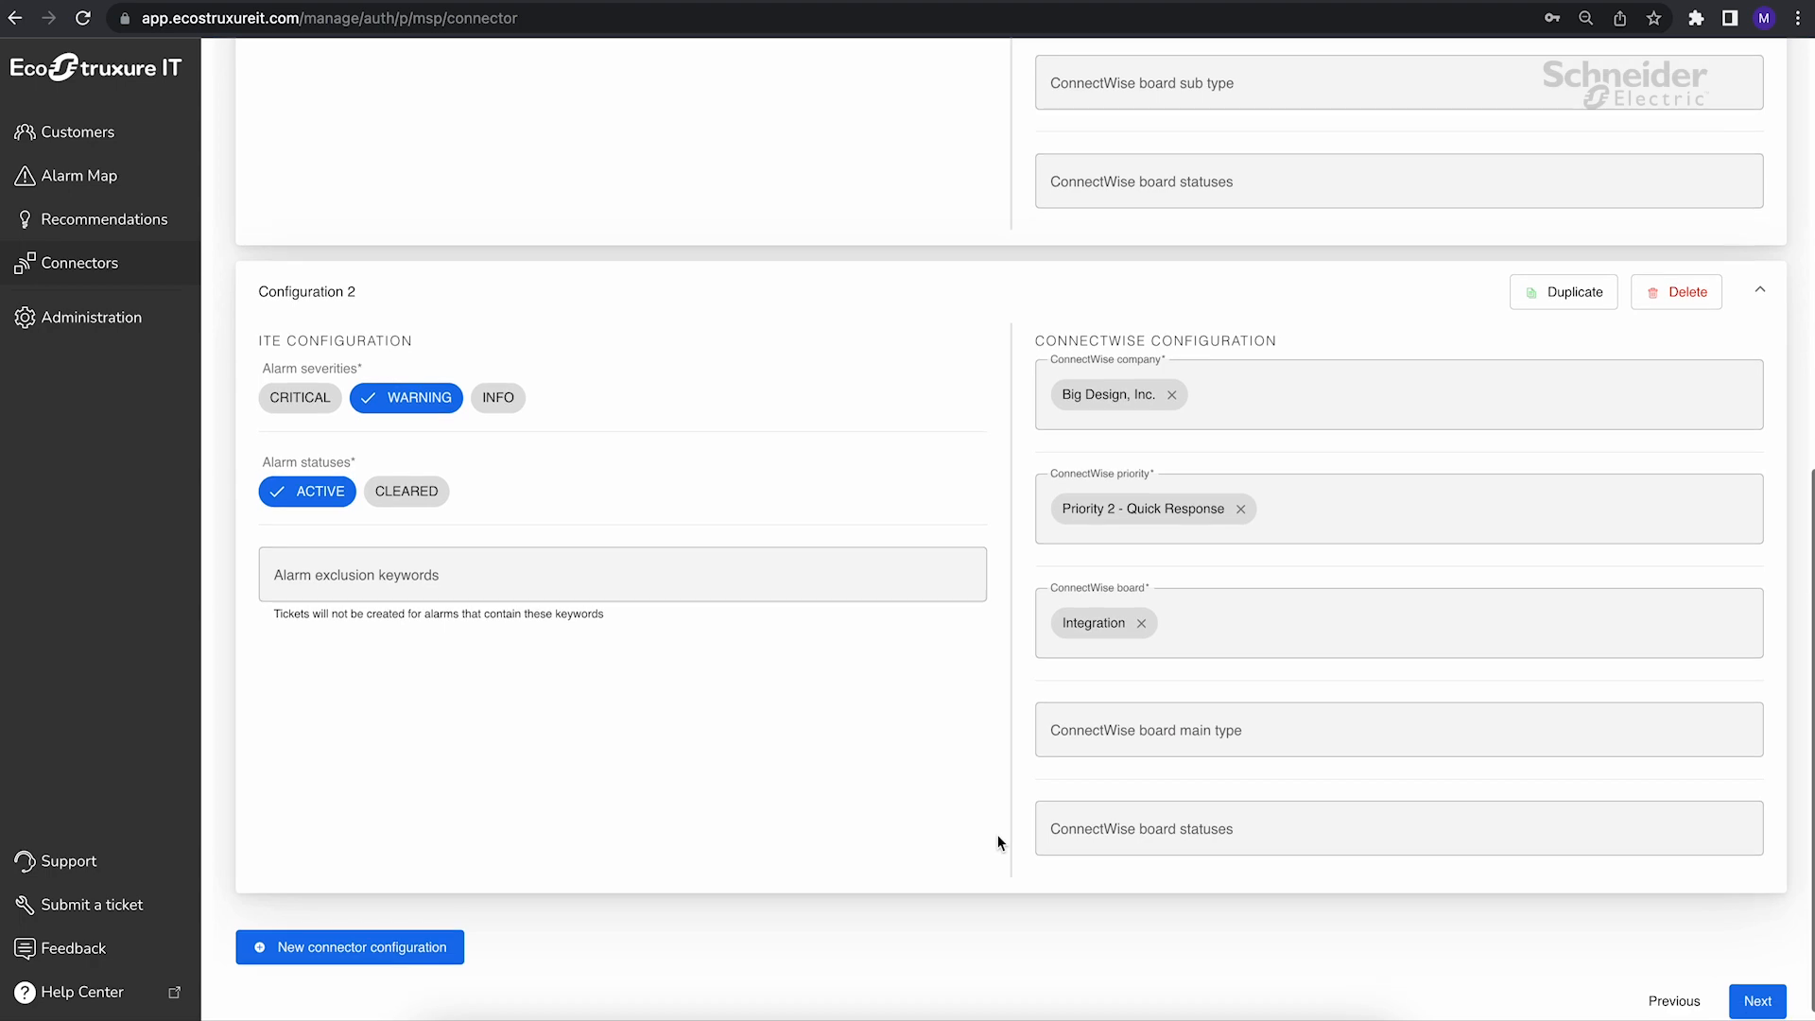
pyautogui.scroll(7, 918, 496)
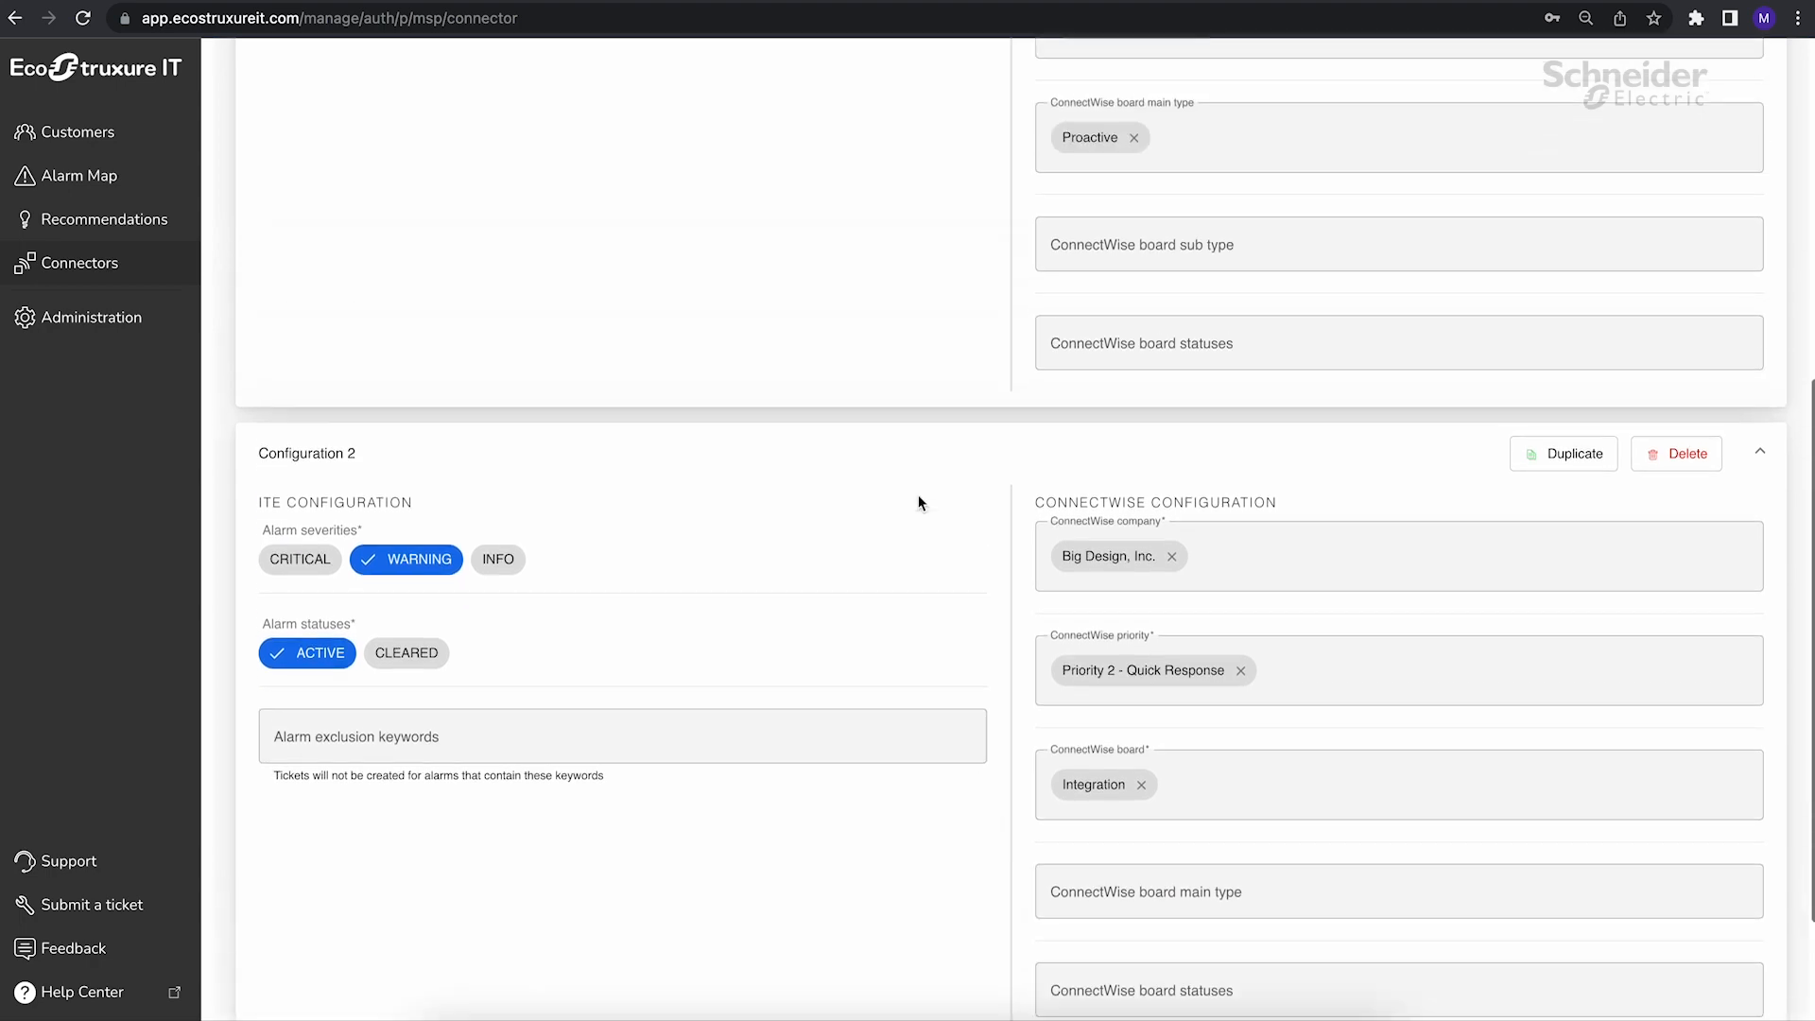
pyautogui.scroll(-2, 917, 495)
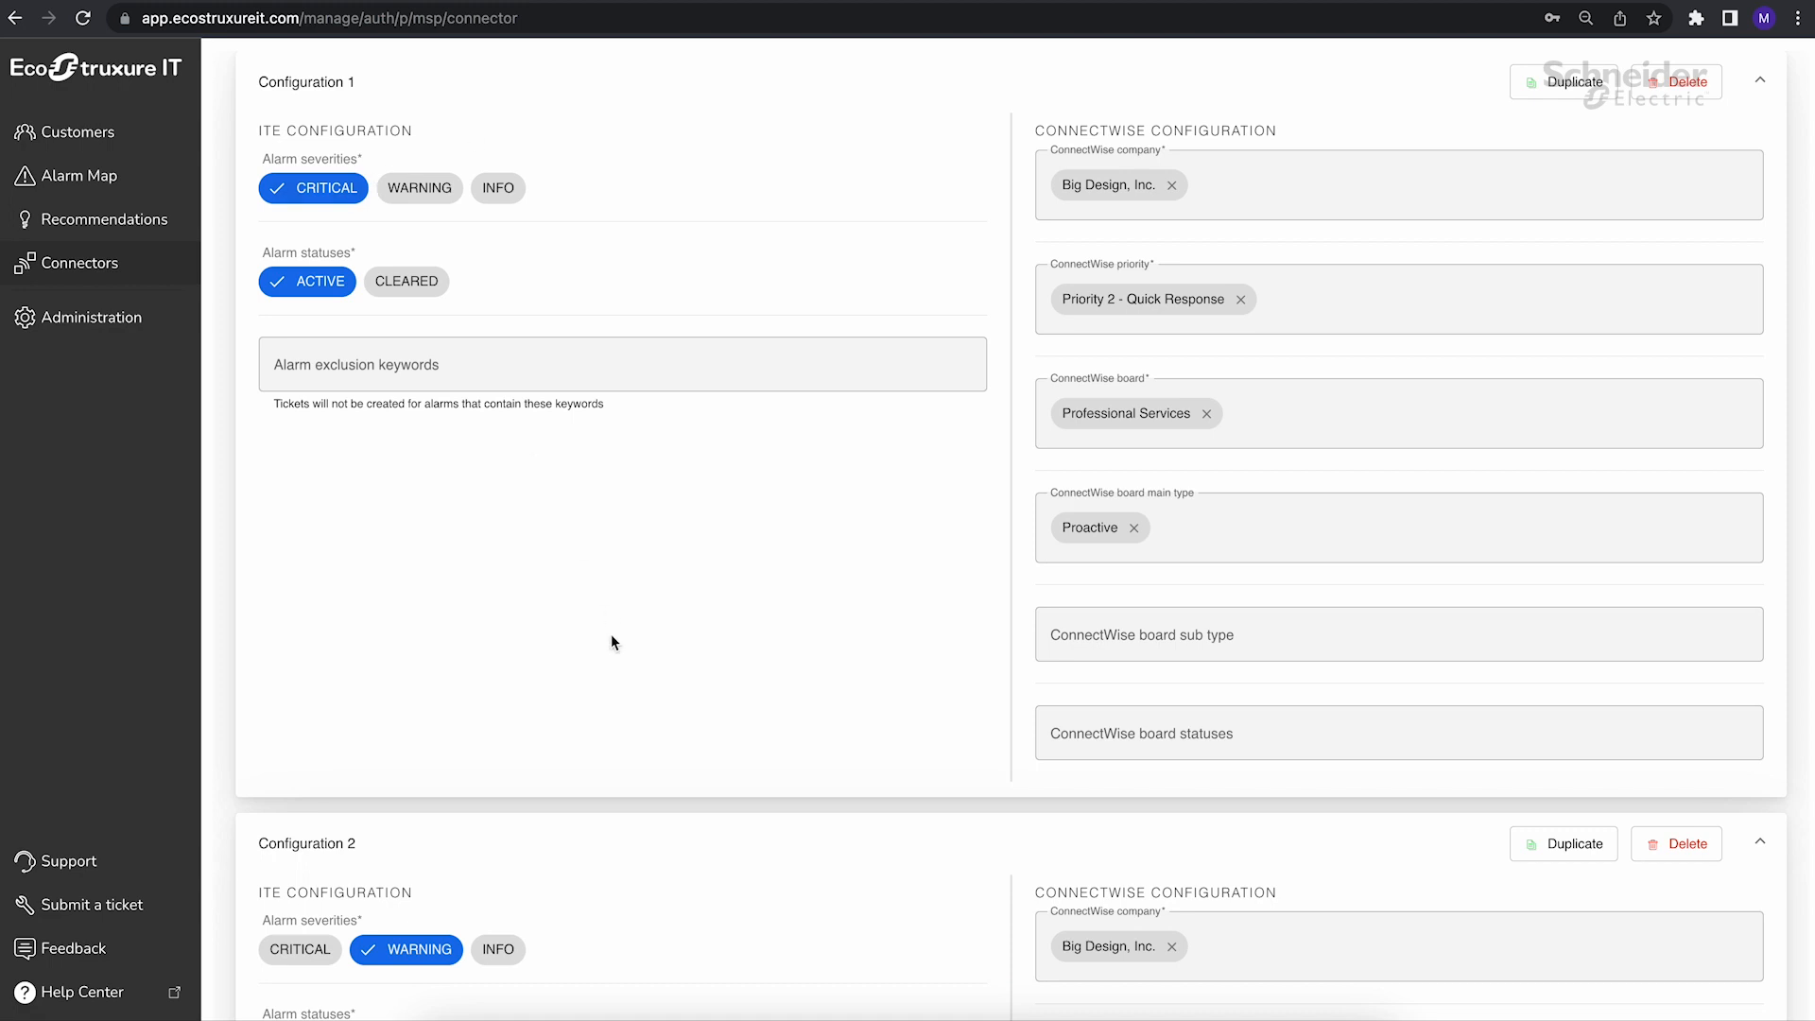
pyautogui.scroll(-6, 611, 640)
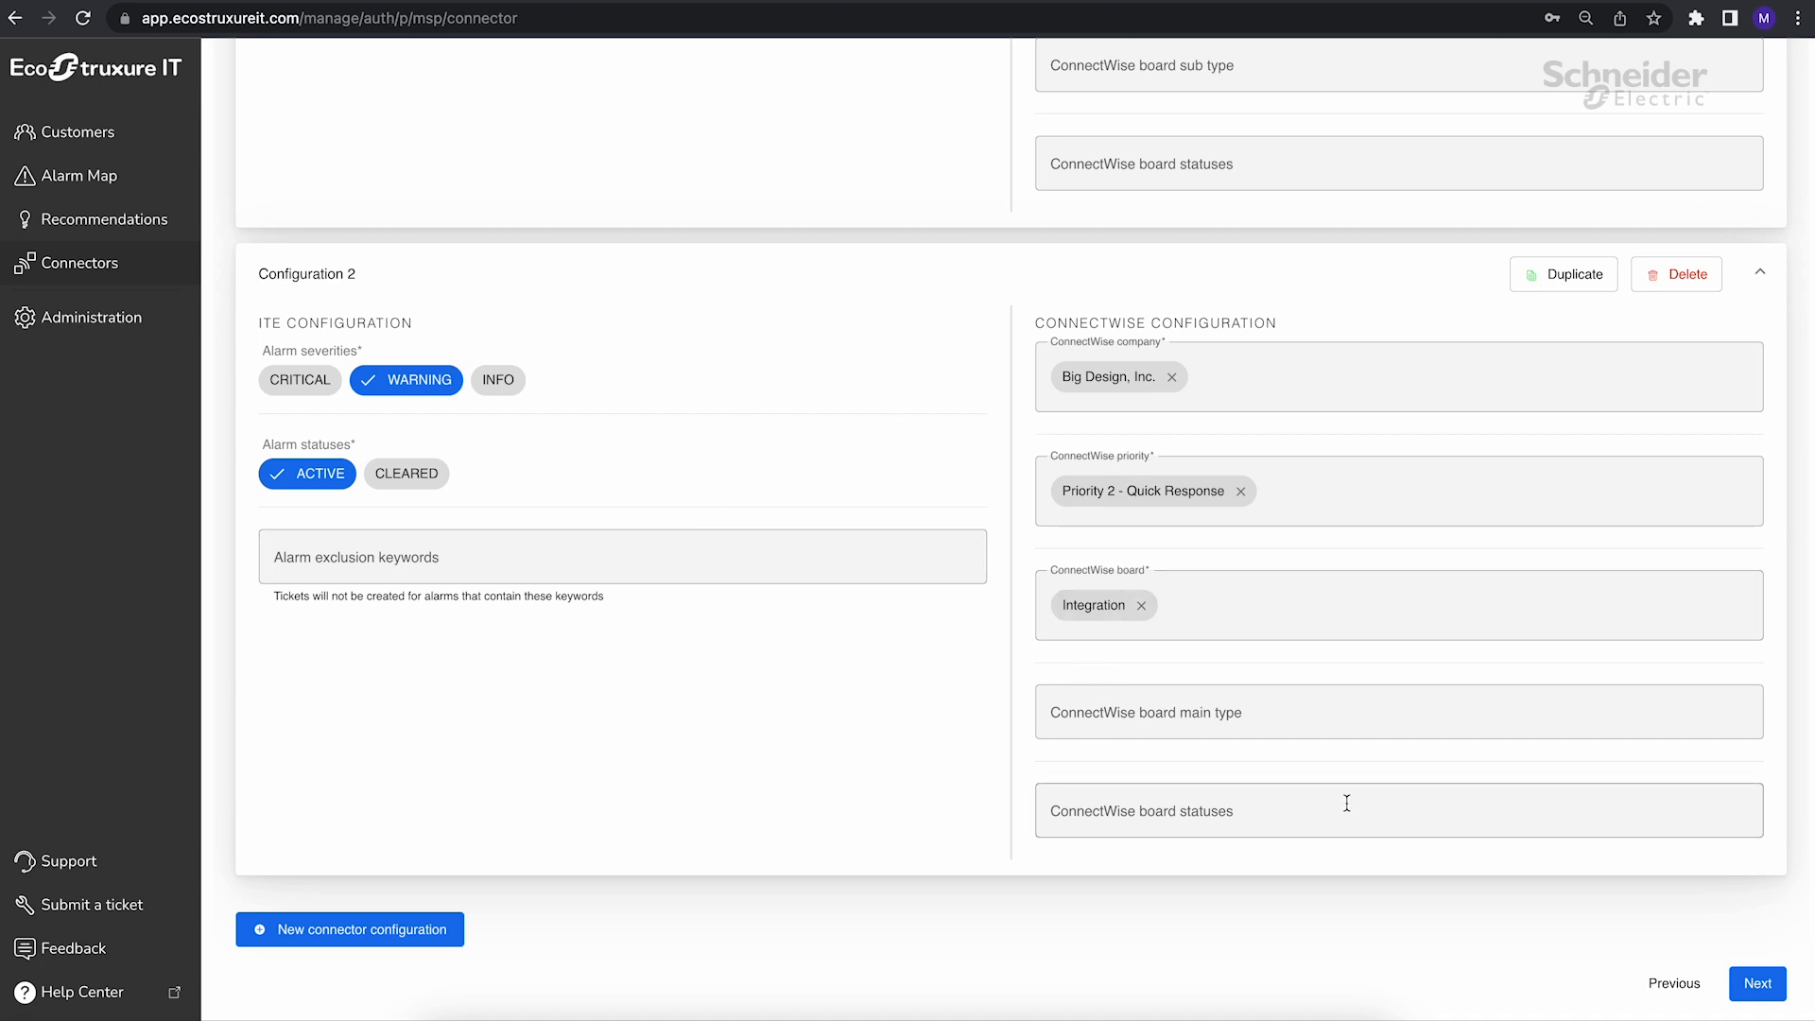
pyautogui.click(1756, 979)
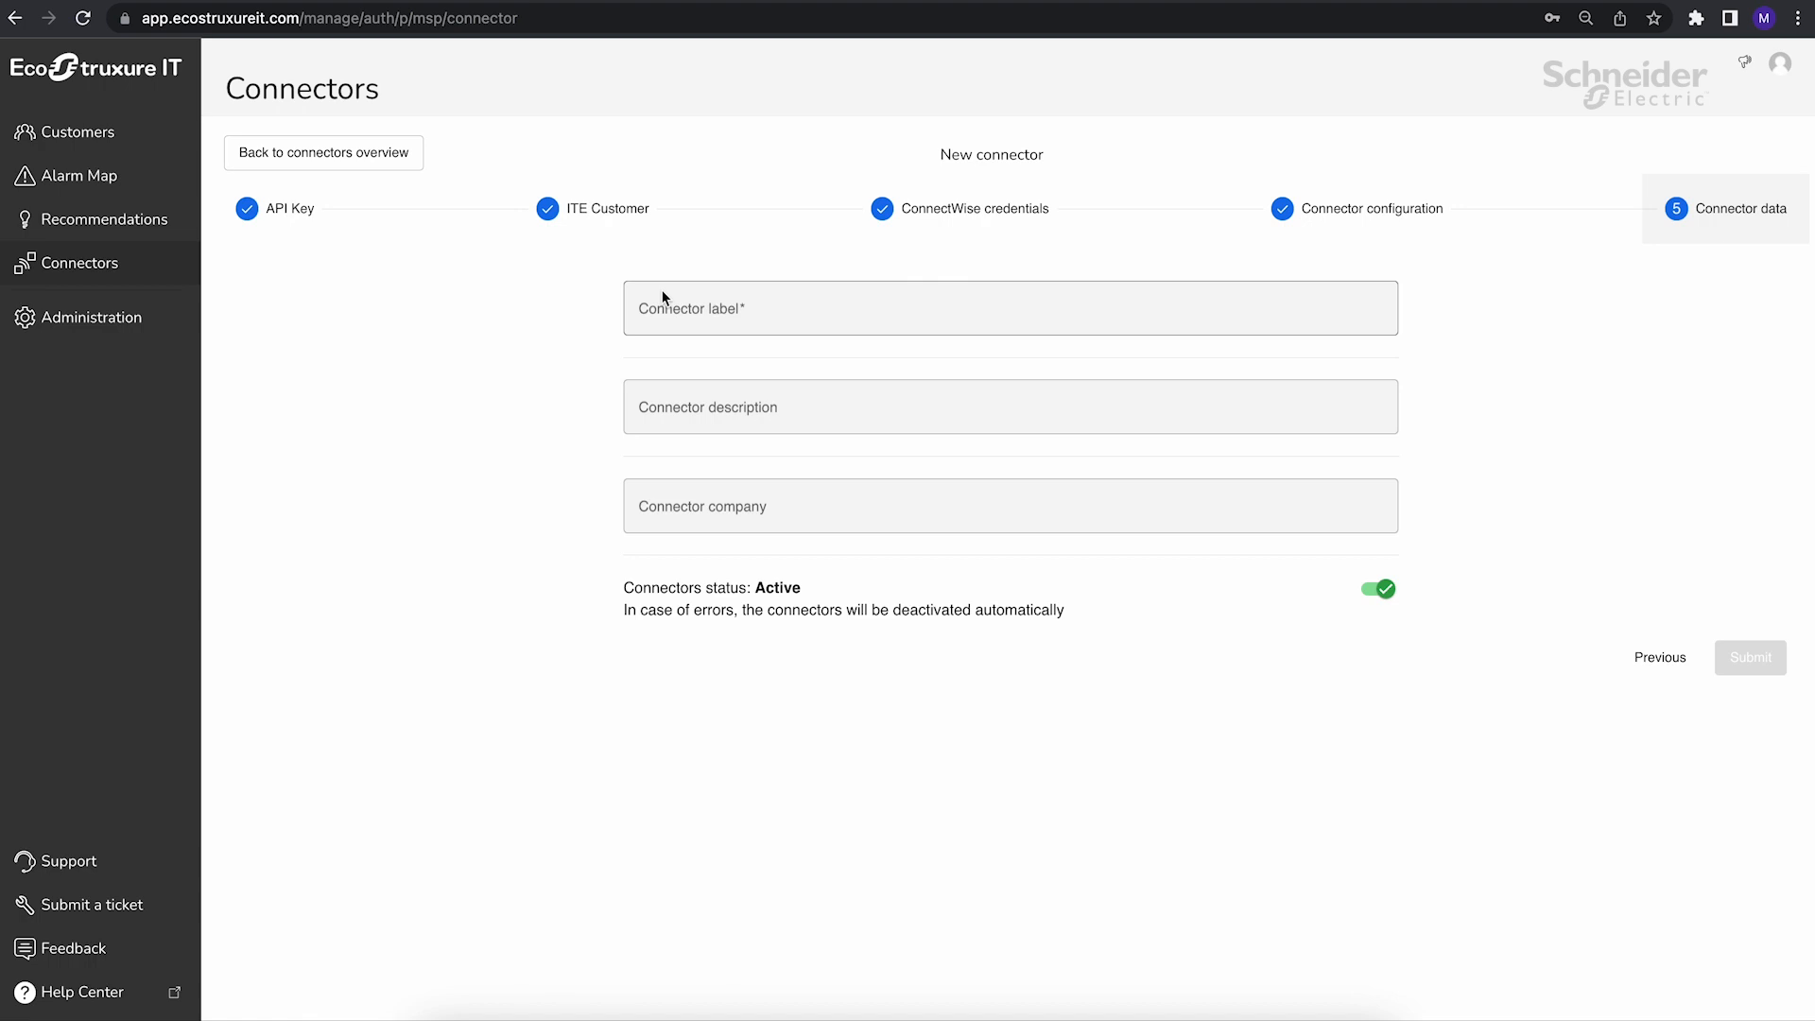
# Enter the connector label "walk me video", the description "for the purpose of the video" and the company "big design".
pyautogui.click(688, 304)
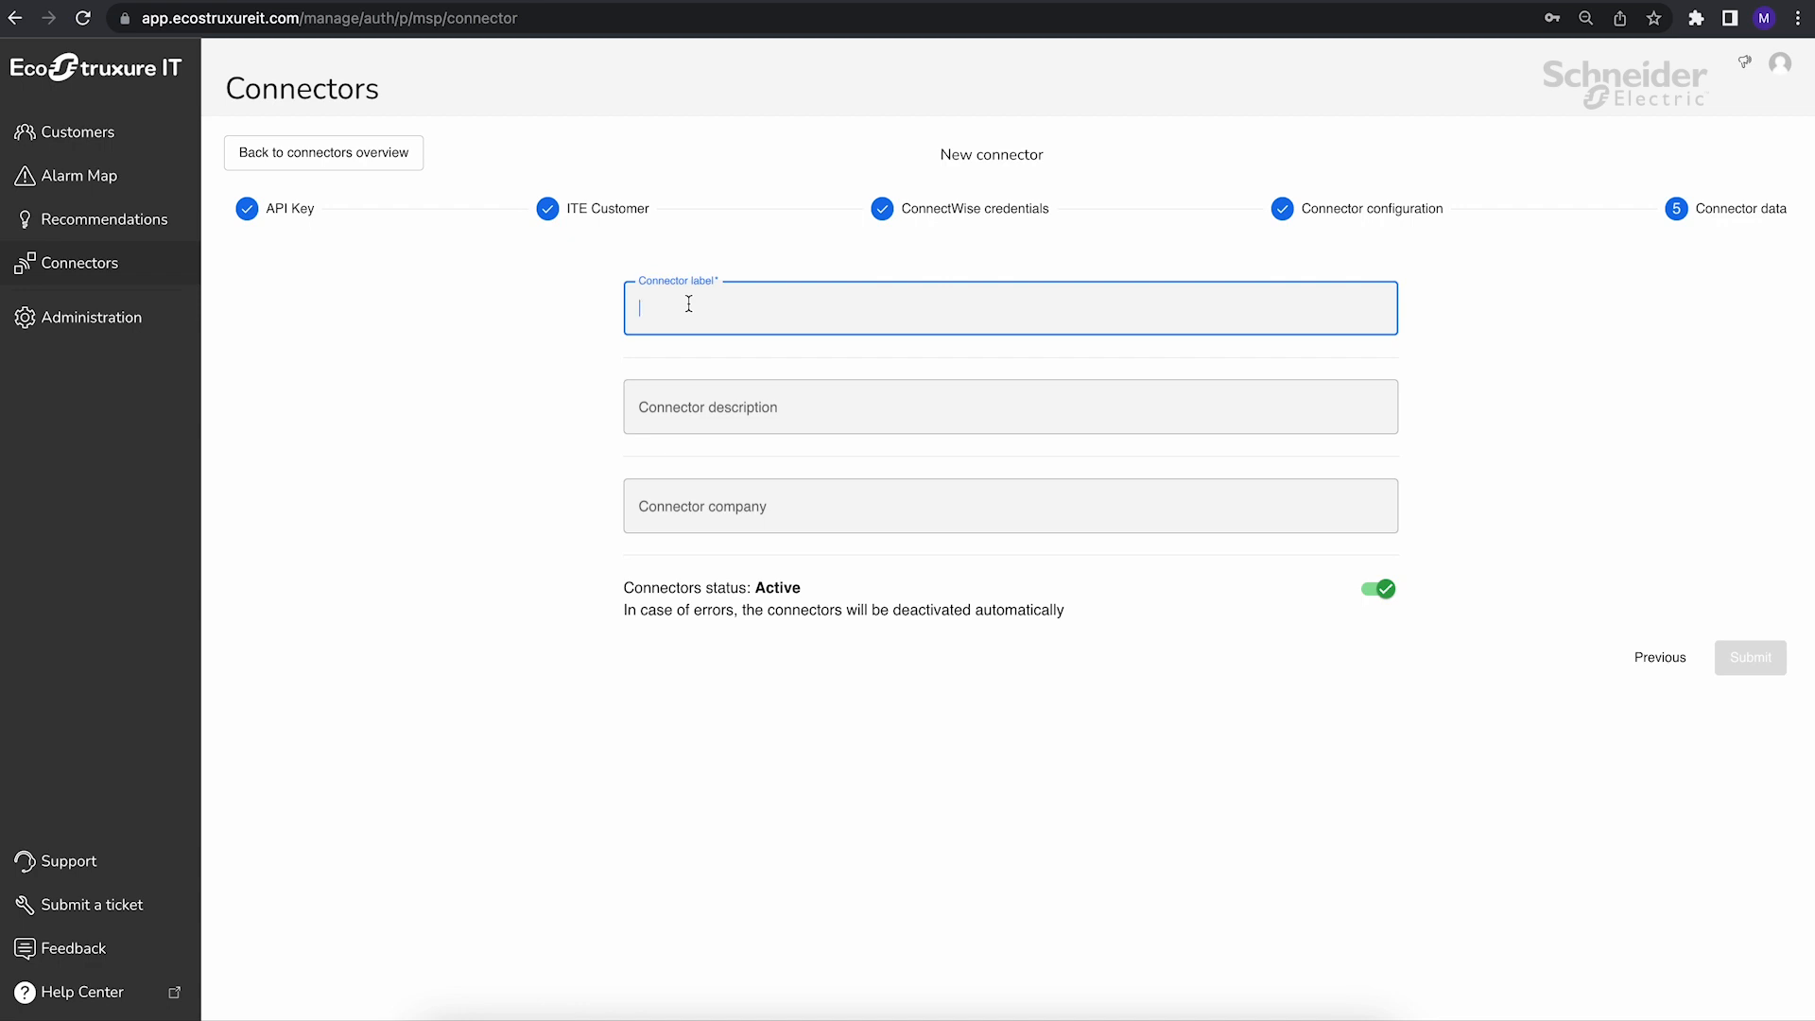
pyautogui.write('walk me video')
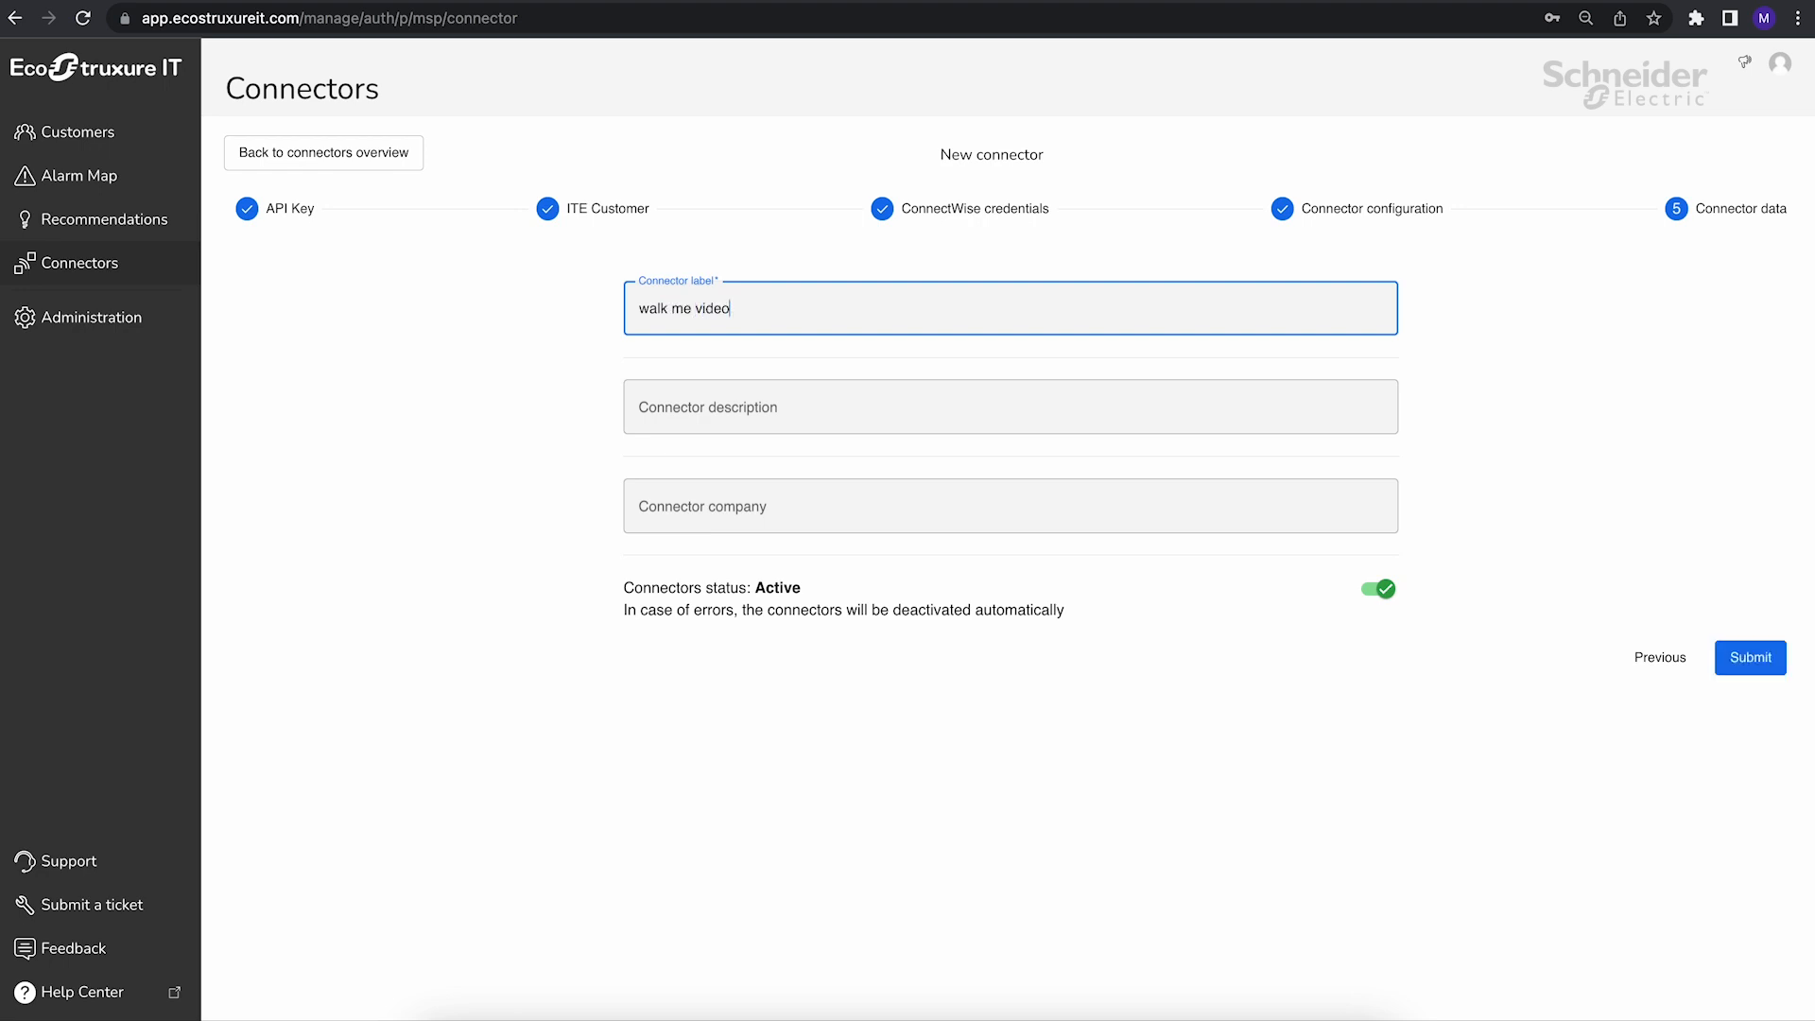
pyautogui.click(756, 401)
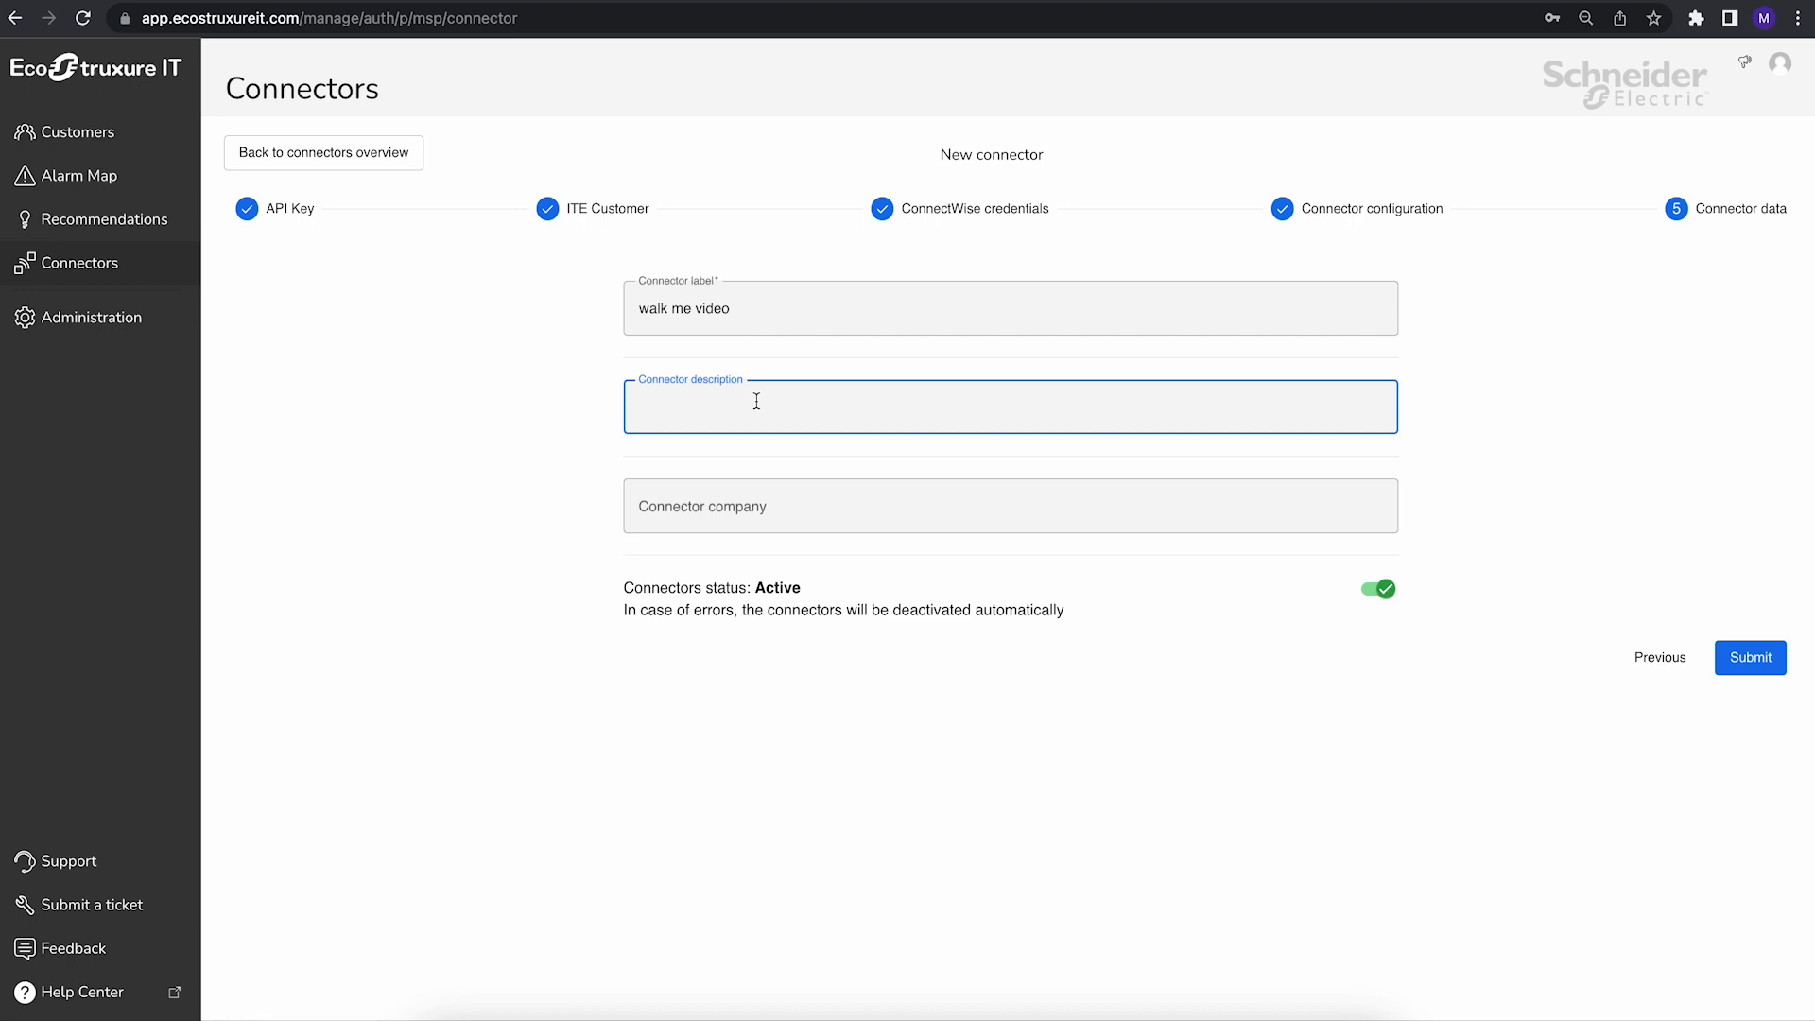
pyautogui.write('for the purpose of the video')
pyautogui.press('Tab')
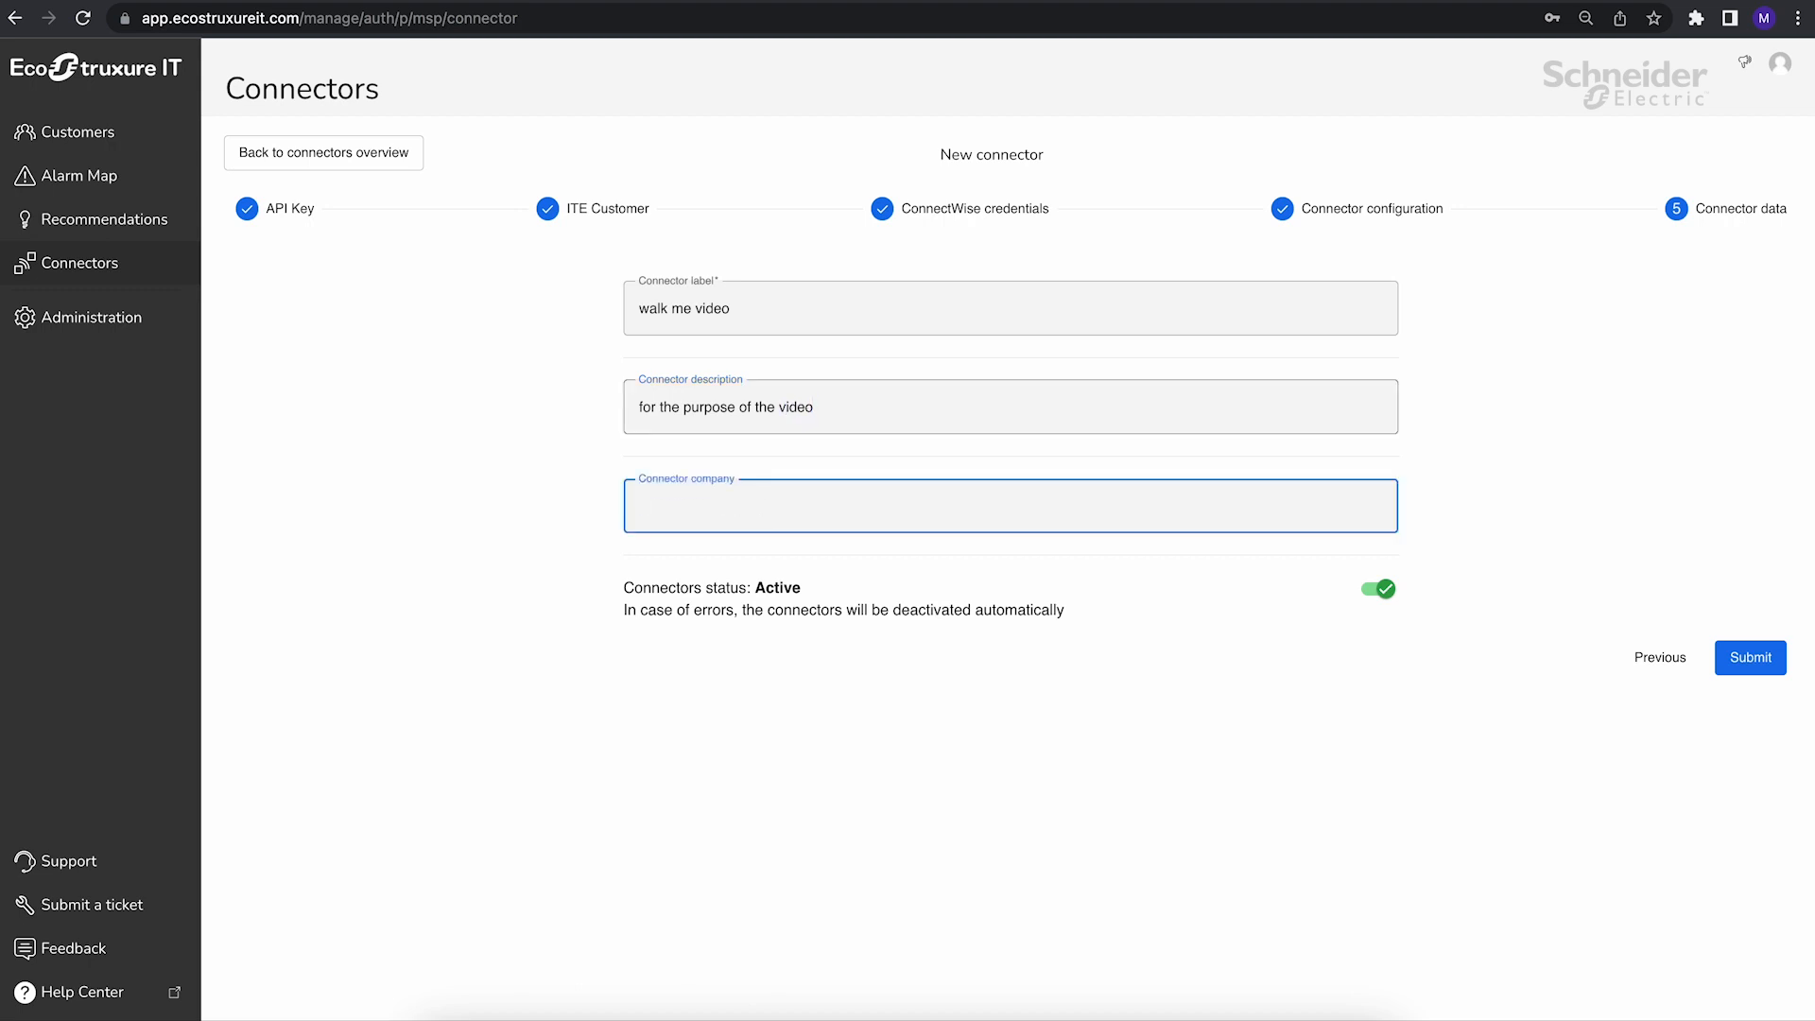
pyautogui.write('big design')
# Try the connector status switch, set it back to Active, and submit the new connector.
pyautogui.click(1365, 600)
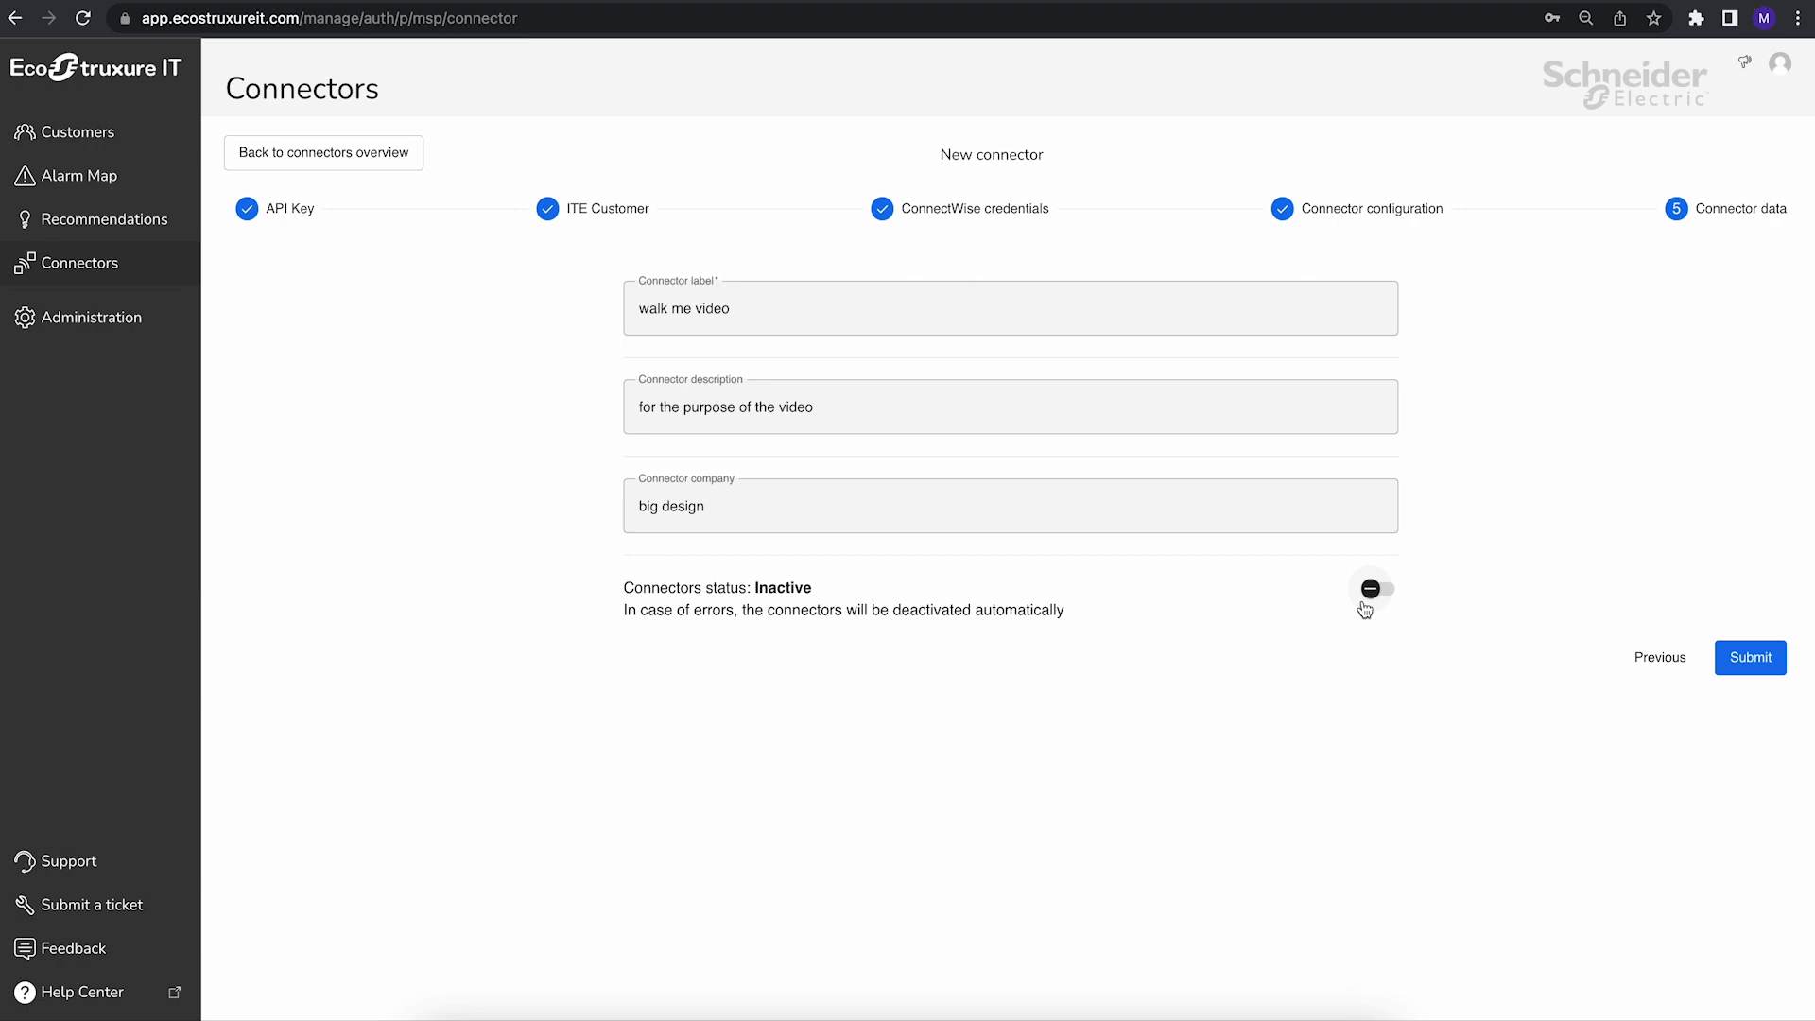
pyautogui.click(1366, 601)
pyautogui.click(1760, 661)
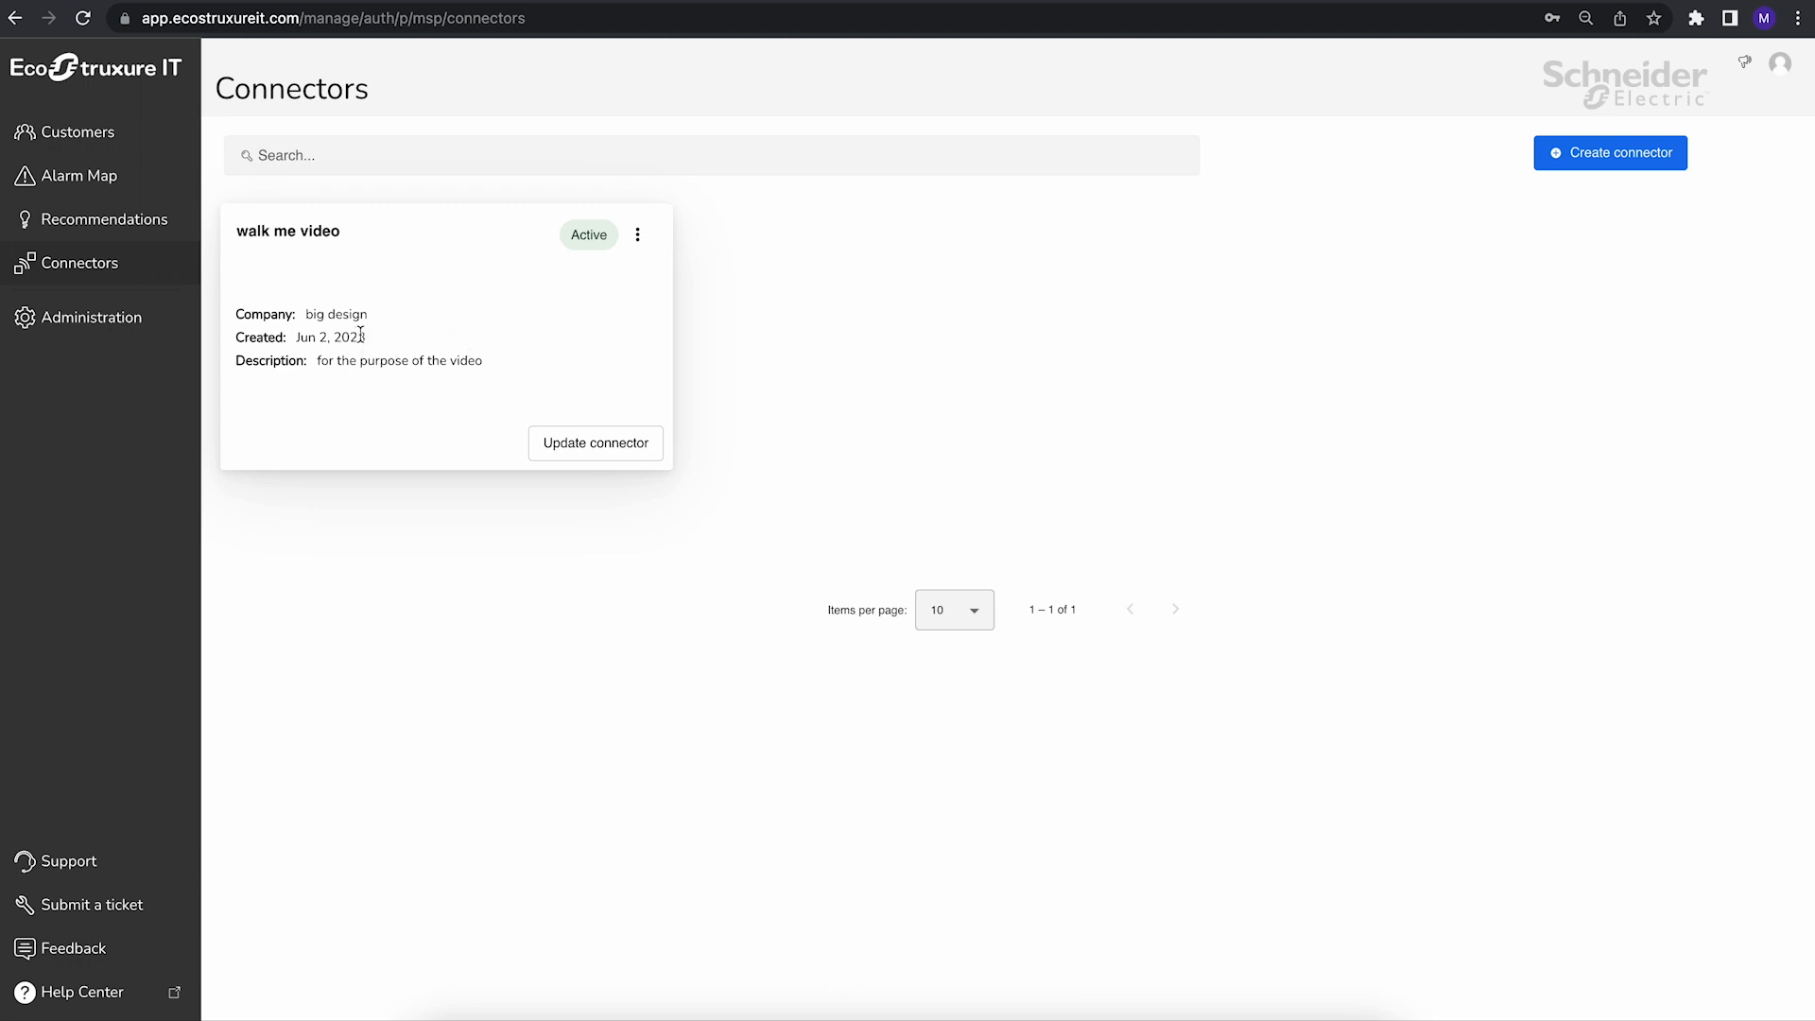
# Check the "walk me video" connector's creation date and the additional actions offered for it.
pyautogui.moveTo(256, 337); pyautogui.dragTo(362, 336)
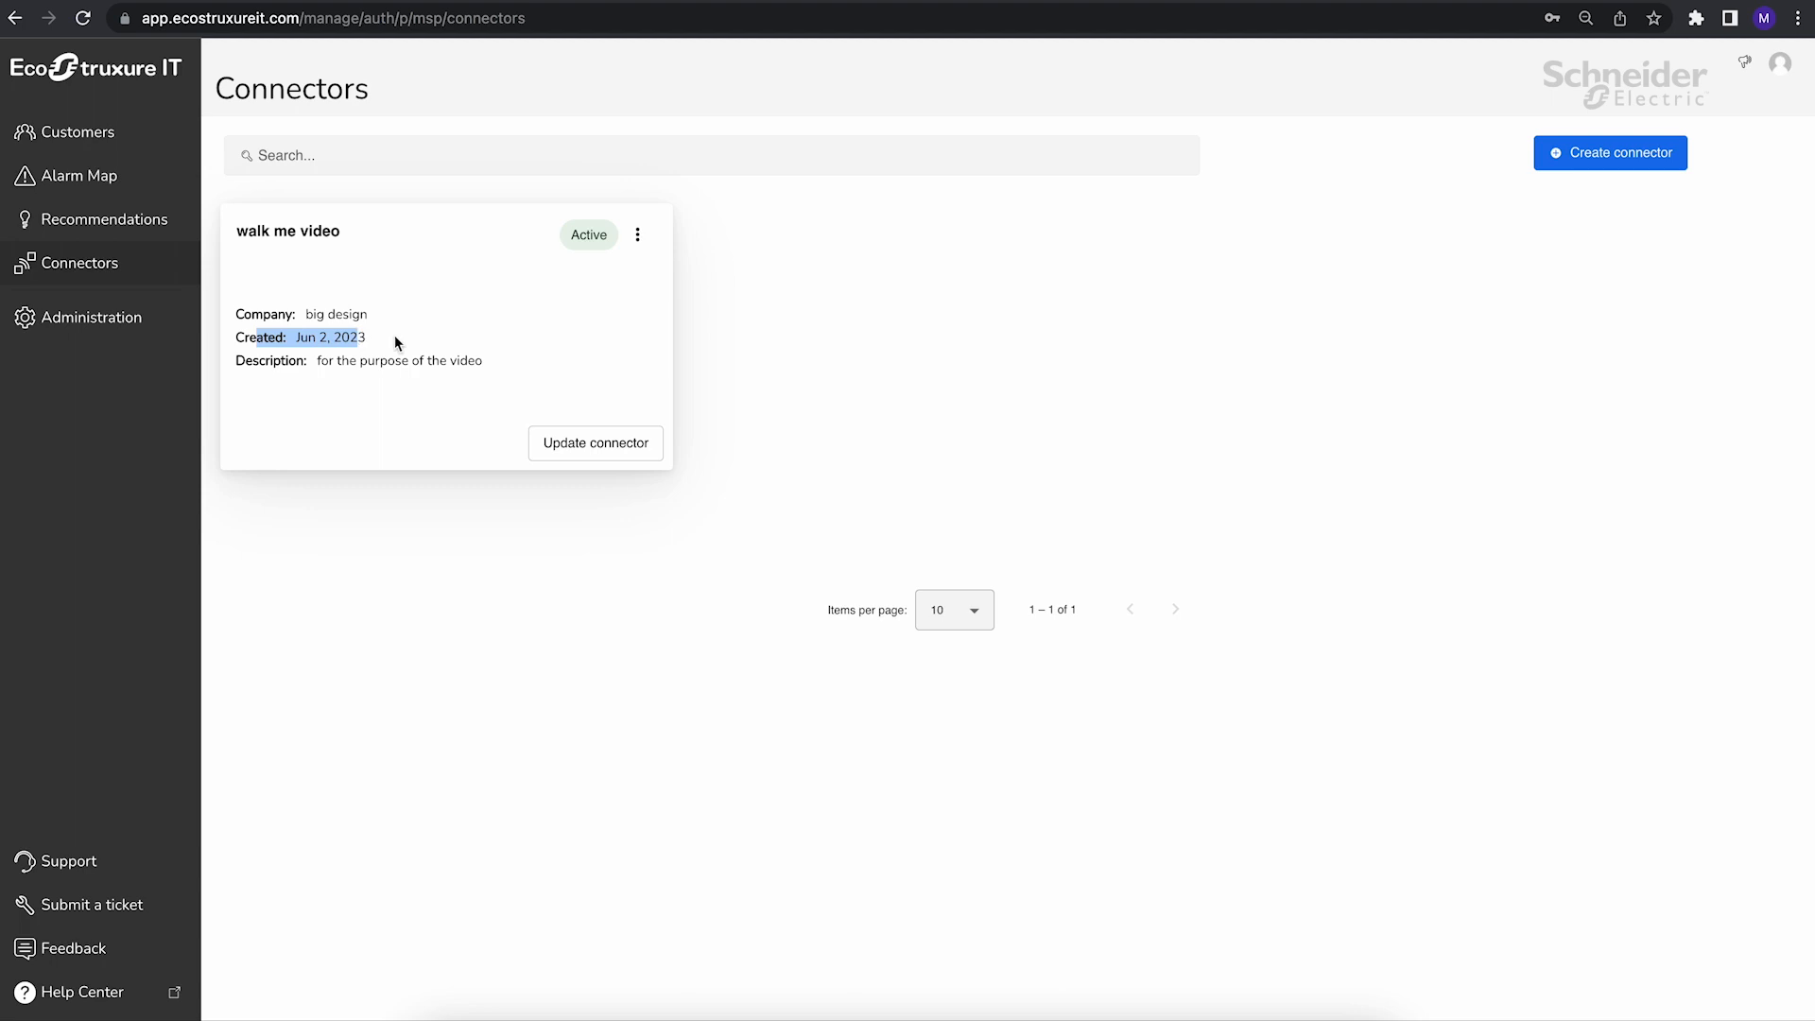
pyautogui.click(376, 336)
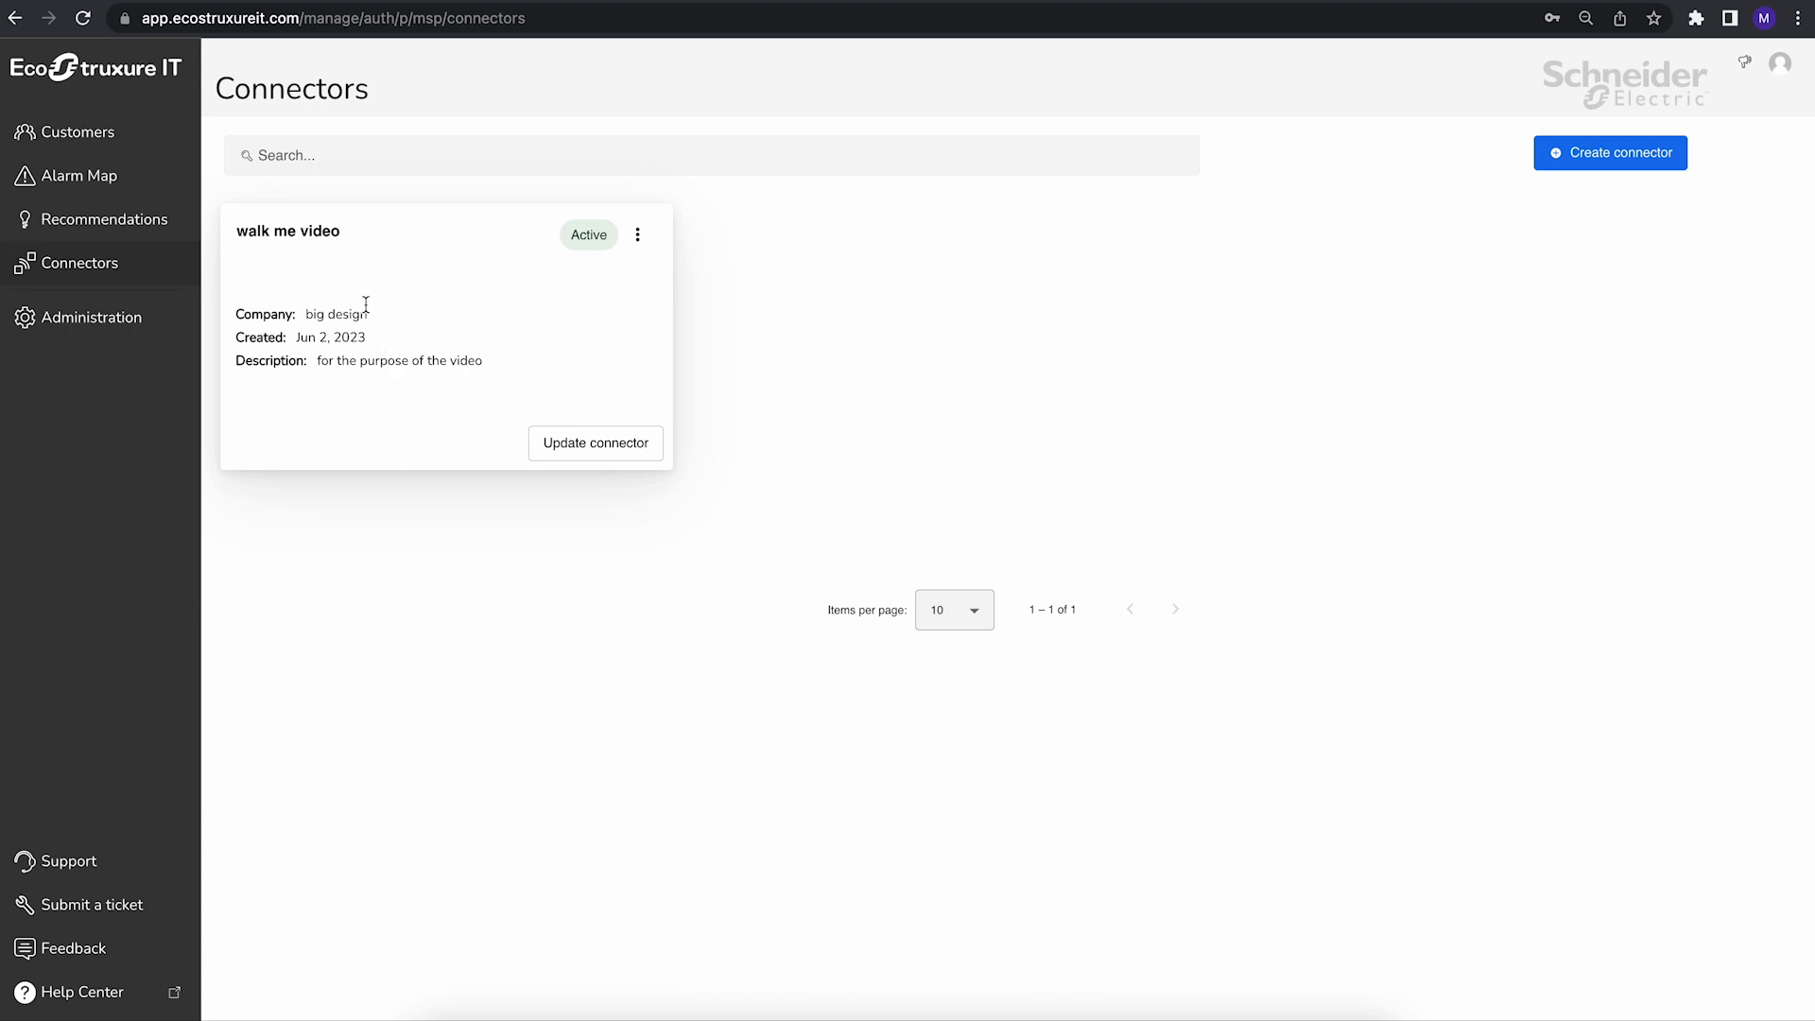
pyautogui.click(638, 235)
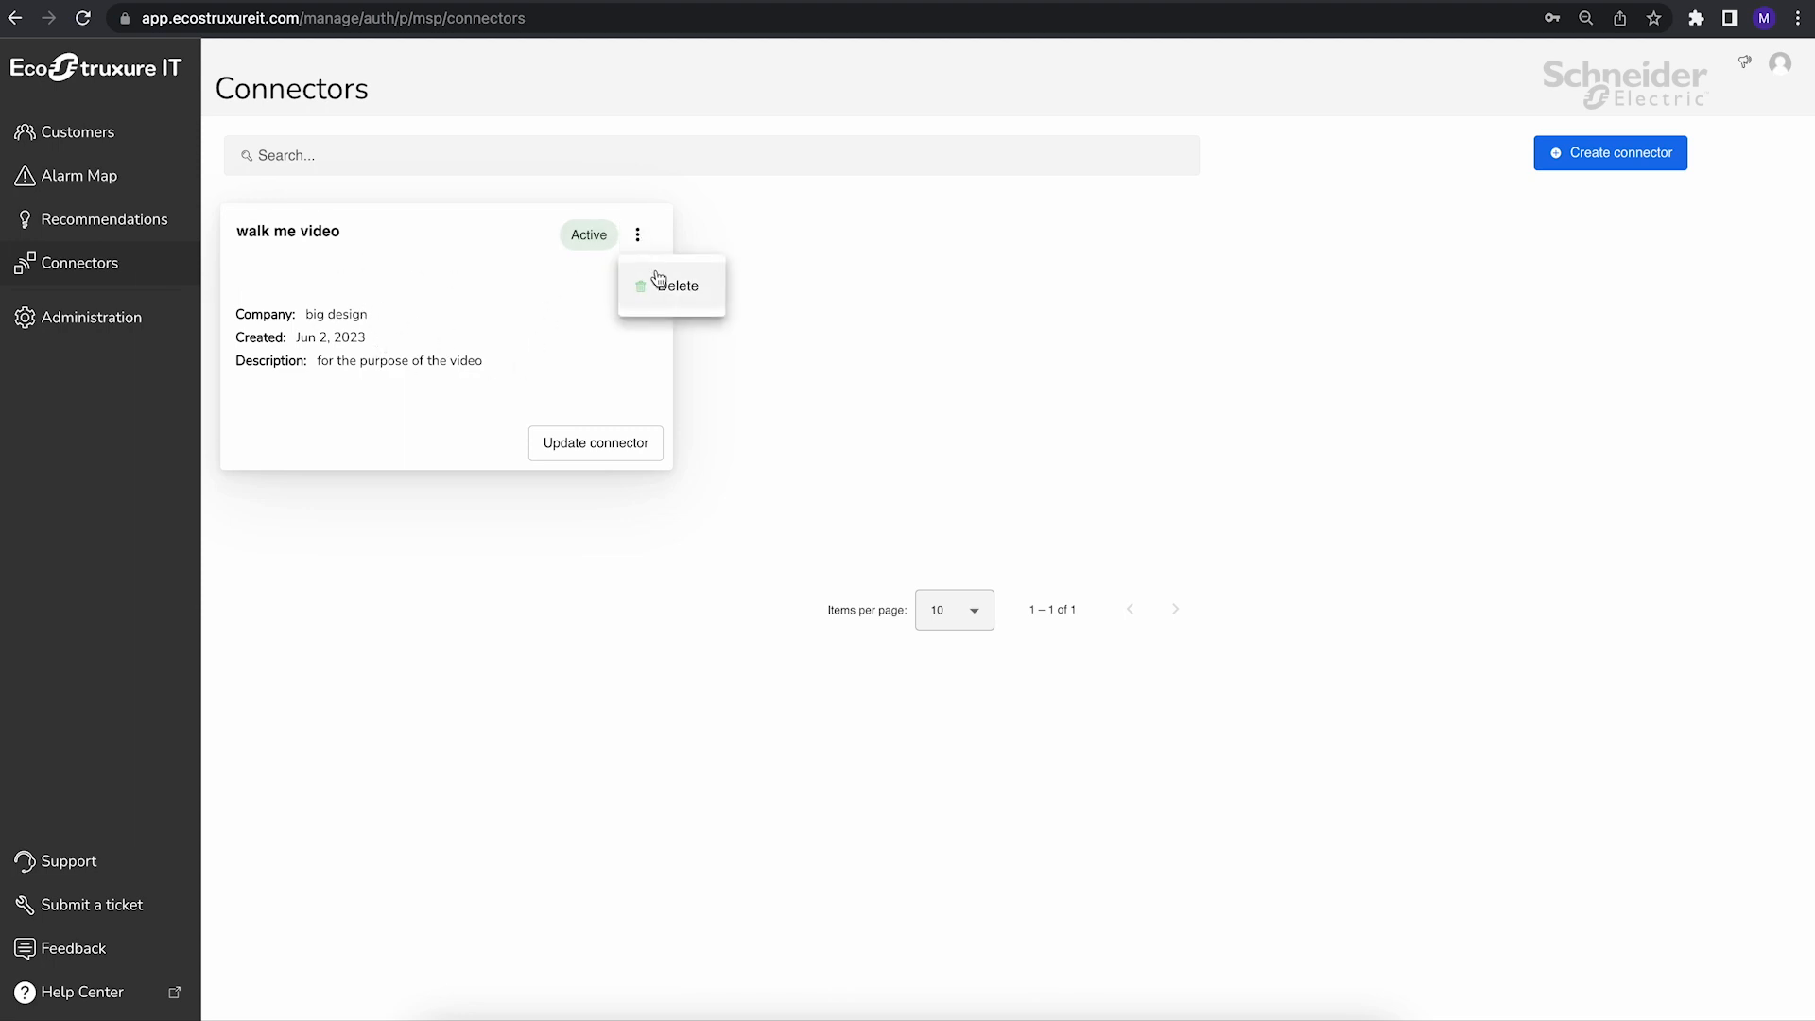
pyautogui.click(494, 292)
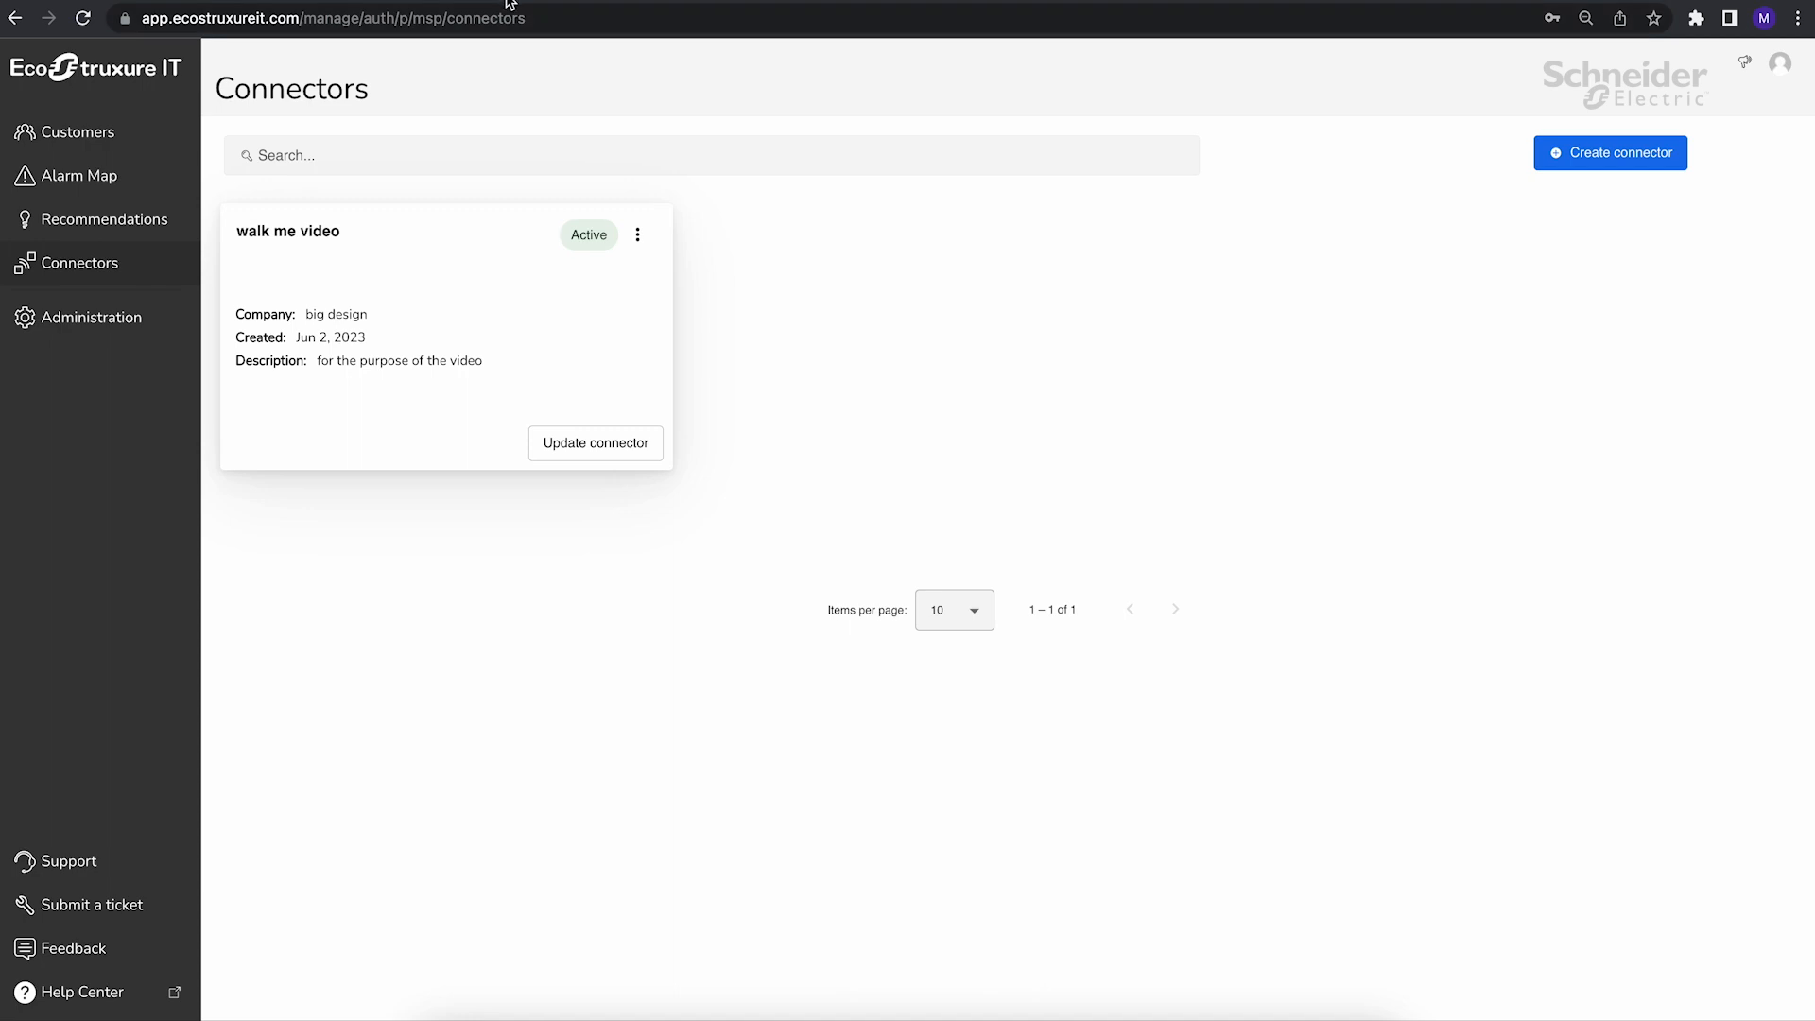
# Switch to ConnectWise and examine the service ticket's company, board, status, priority, initial description and discussion notes.
pyautogui.click(425, 1)
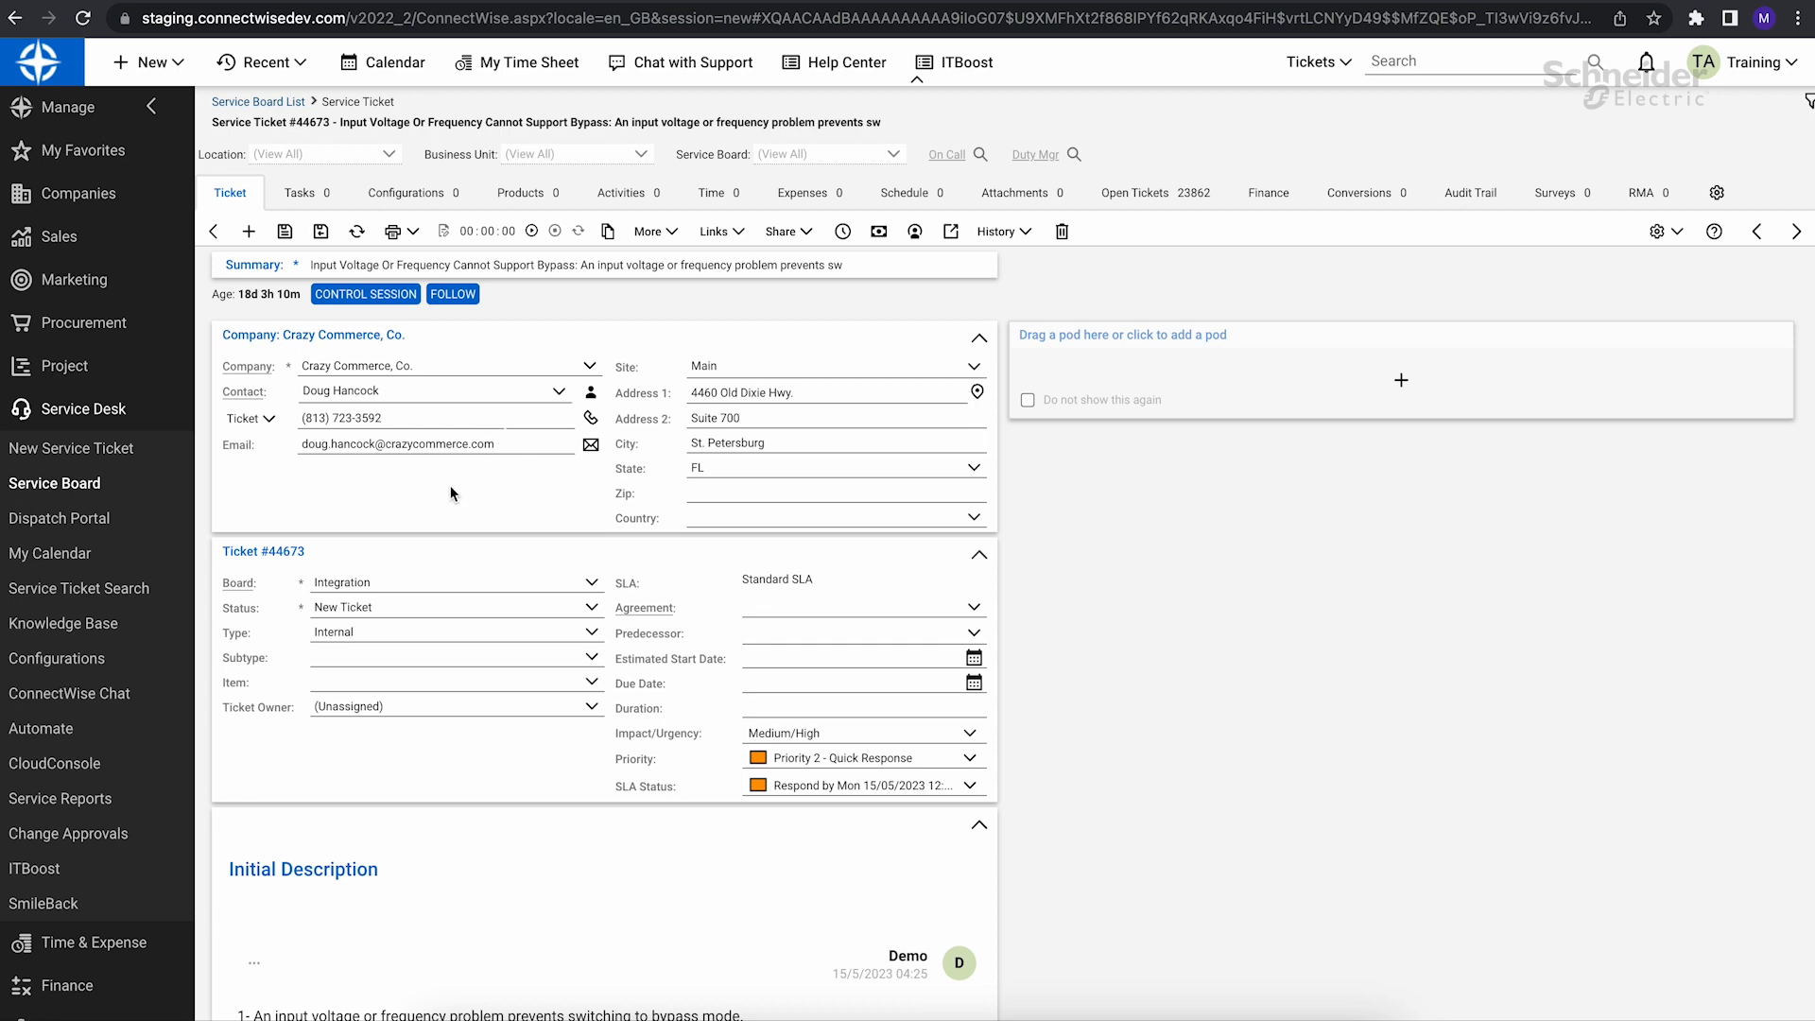
pyautogui.scroll(-1, 454, 494)
pyautogui.scroll(1, 454, 494)
pyautogui.scroll(-1, 441, 501)
pyautogui.scroll(-3, 441, 502)
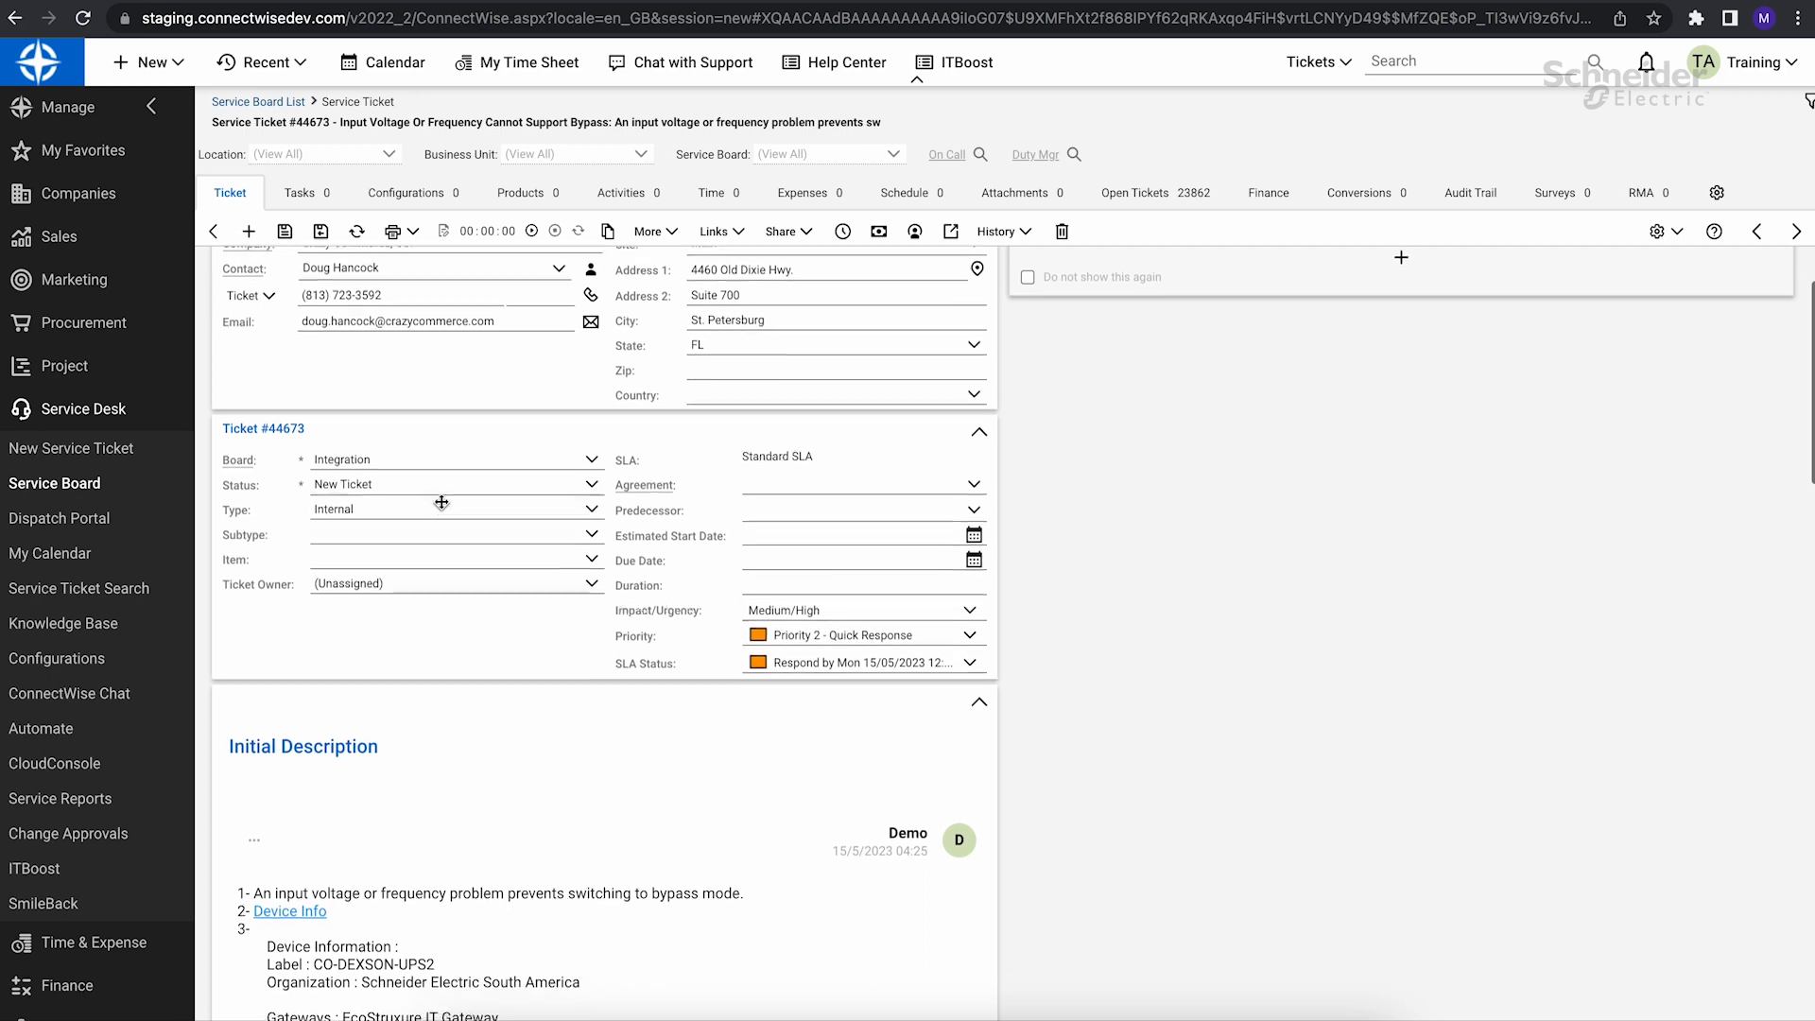
pyautogui.scroll(-3, 442, 503)
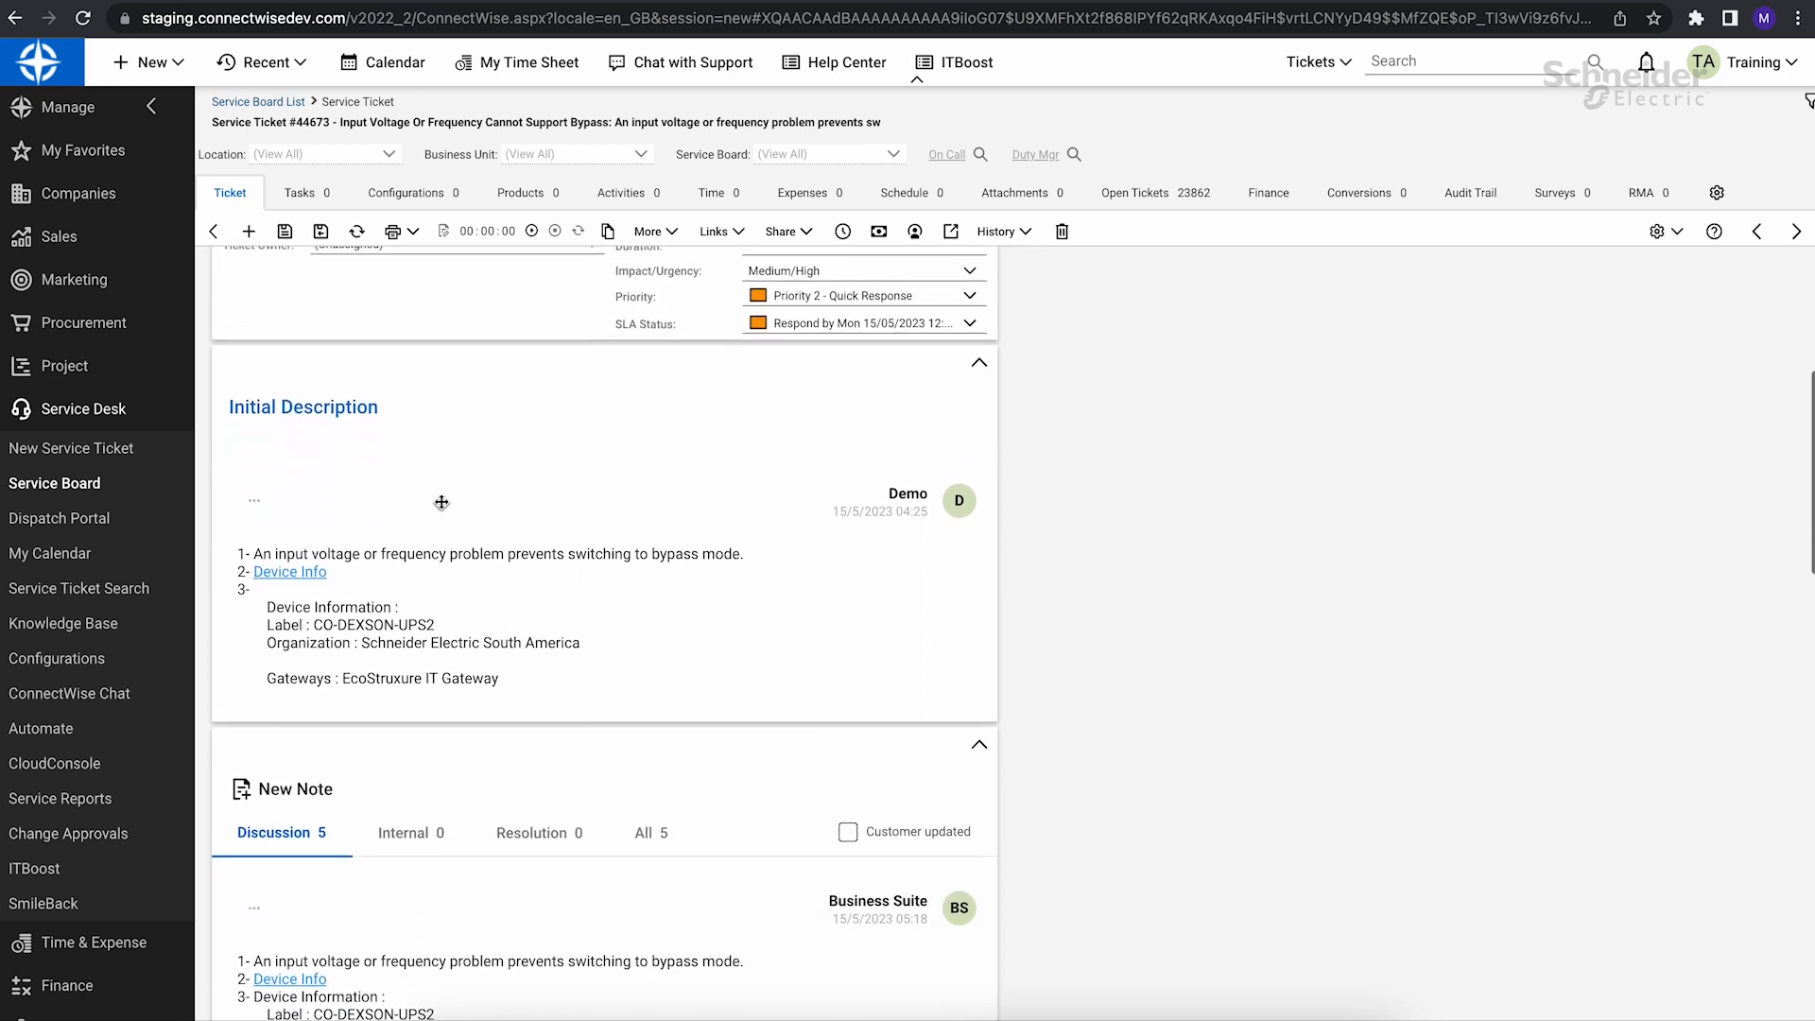
pyautogui.scroll(1, 442, 503)
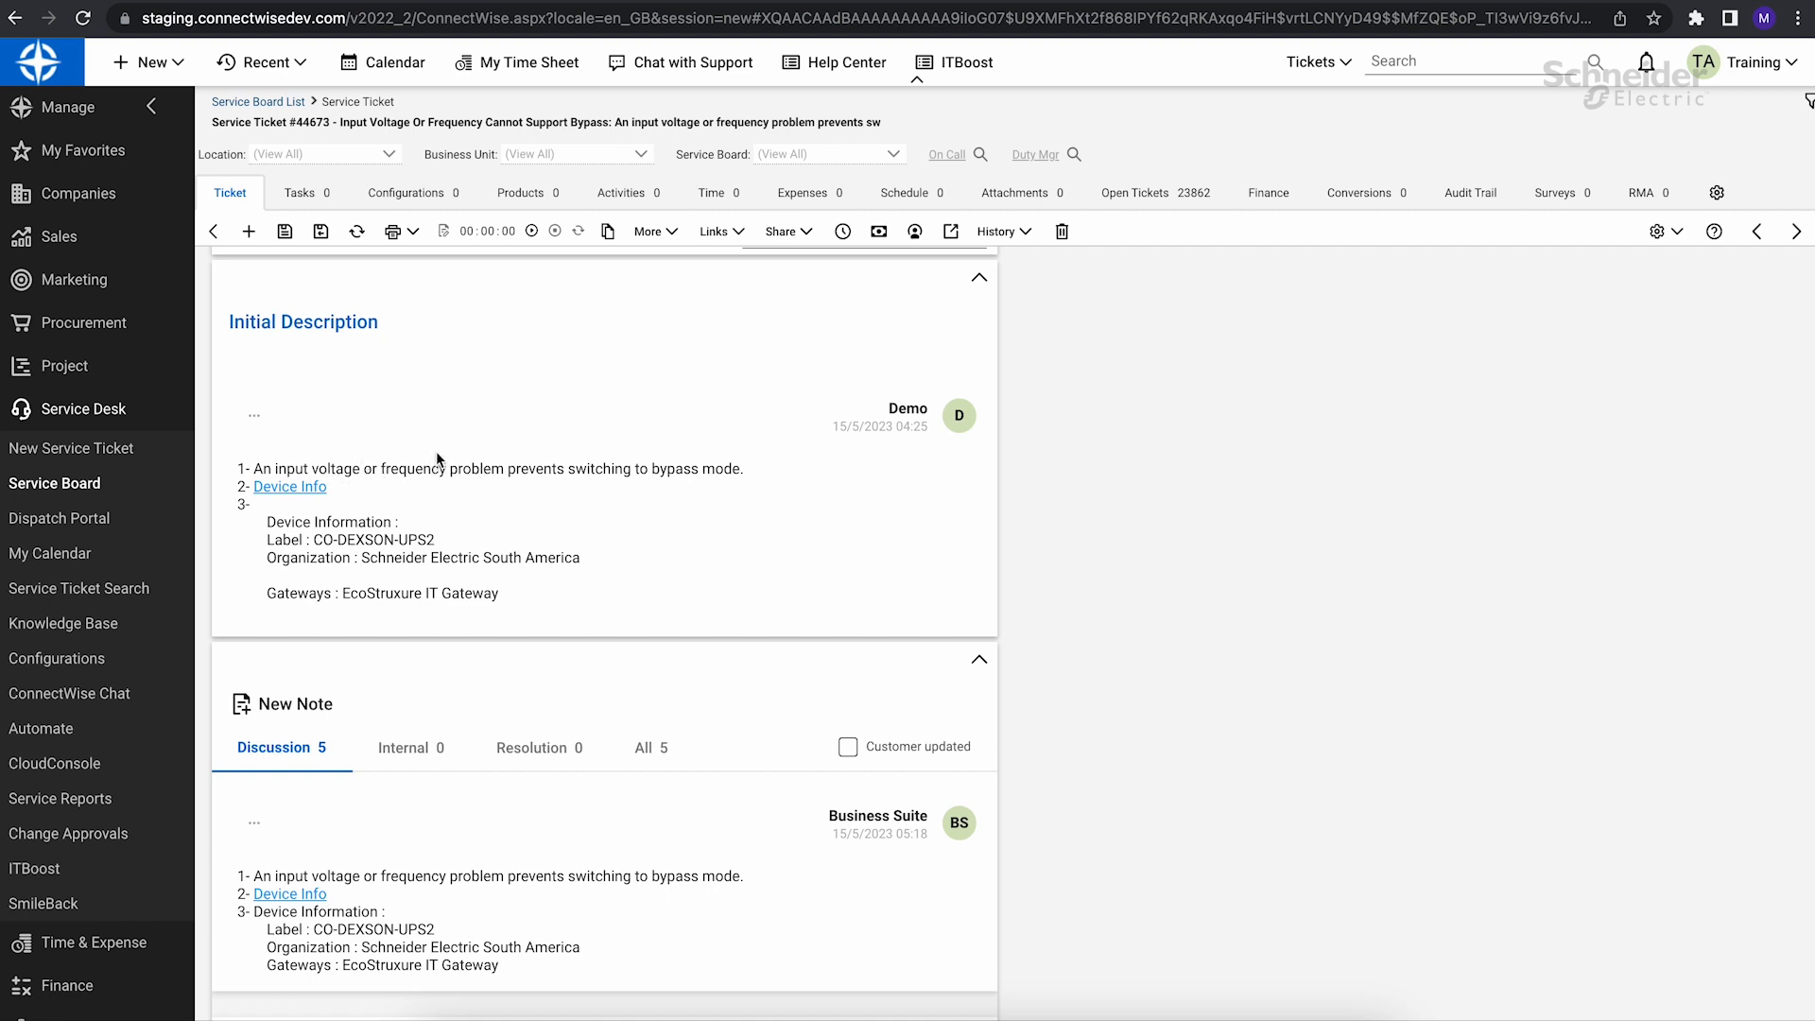
pyautogui.scroll(-2, 718, 596)
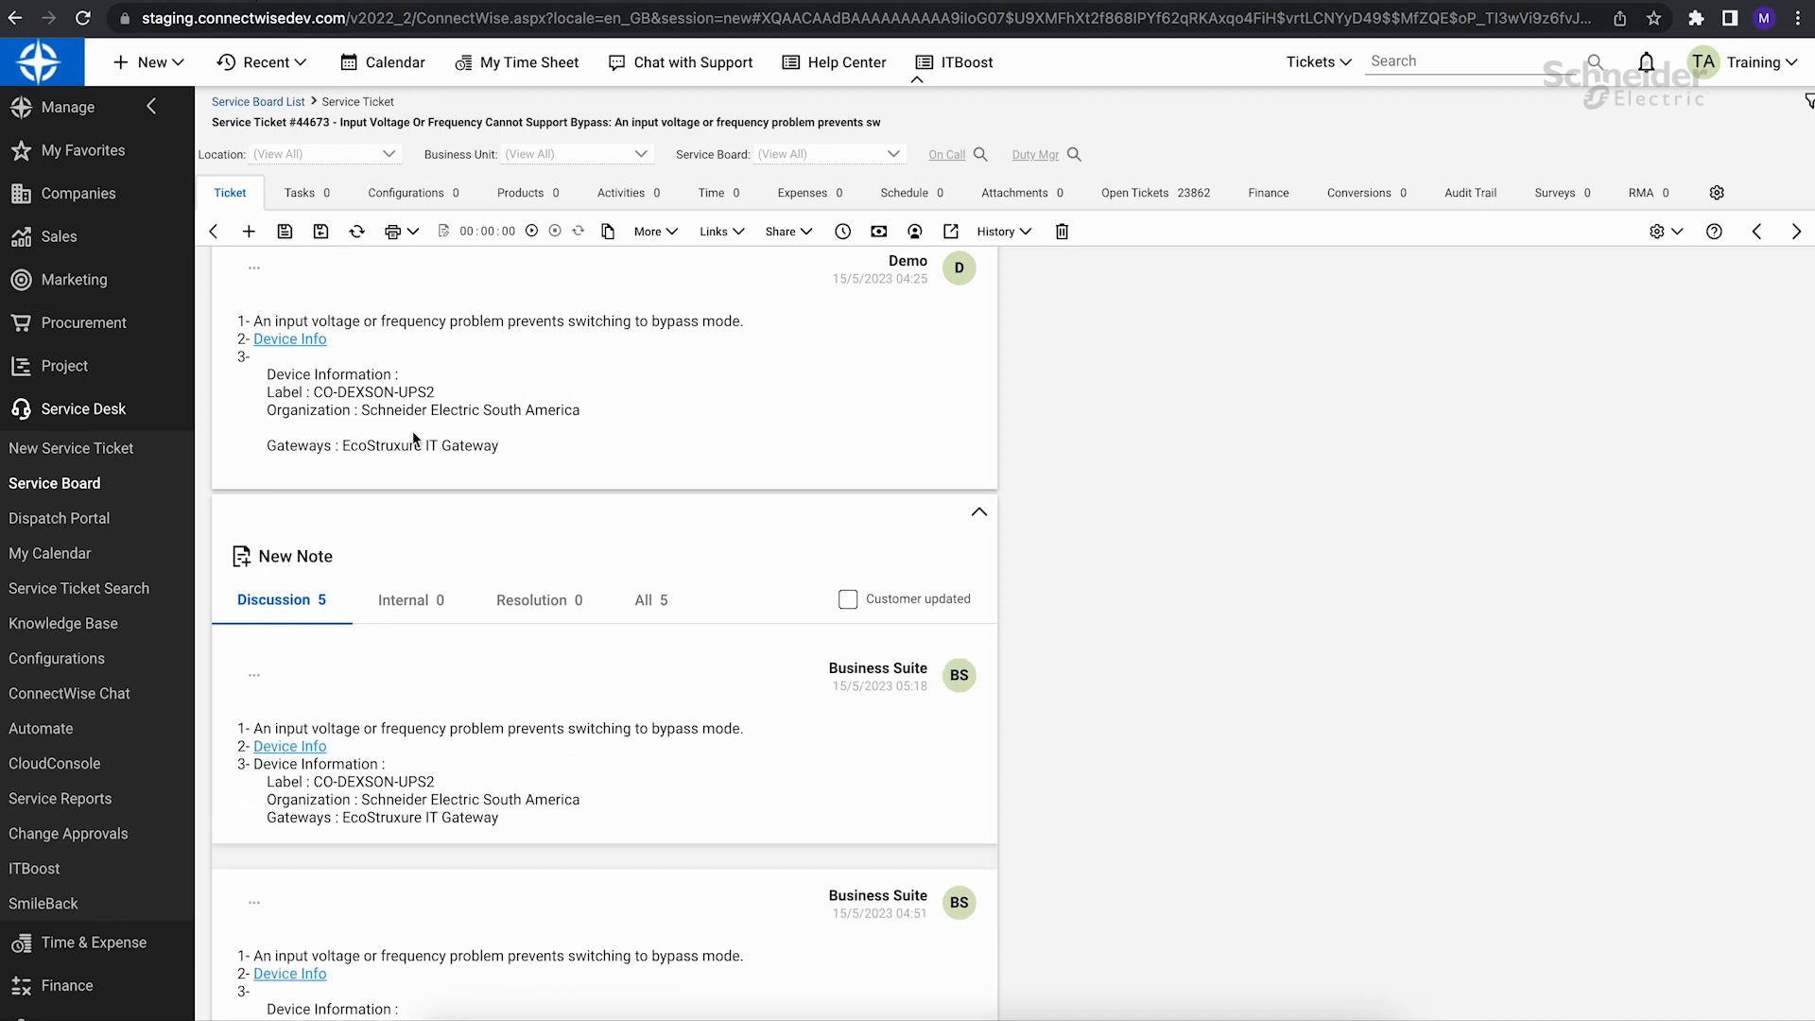
pyautogui.scroll(3, 450, 401)
pyautogui.scroll(4, 450, 405)
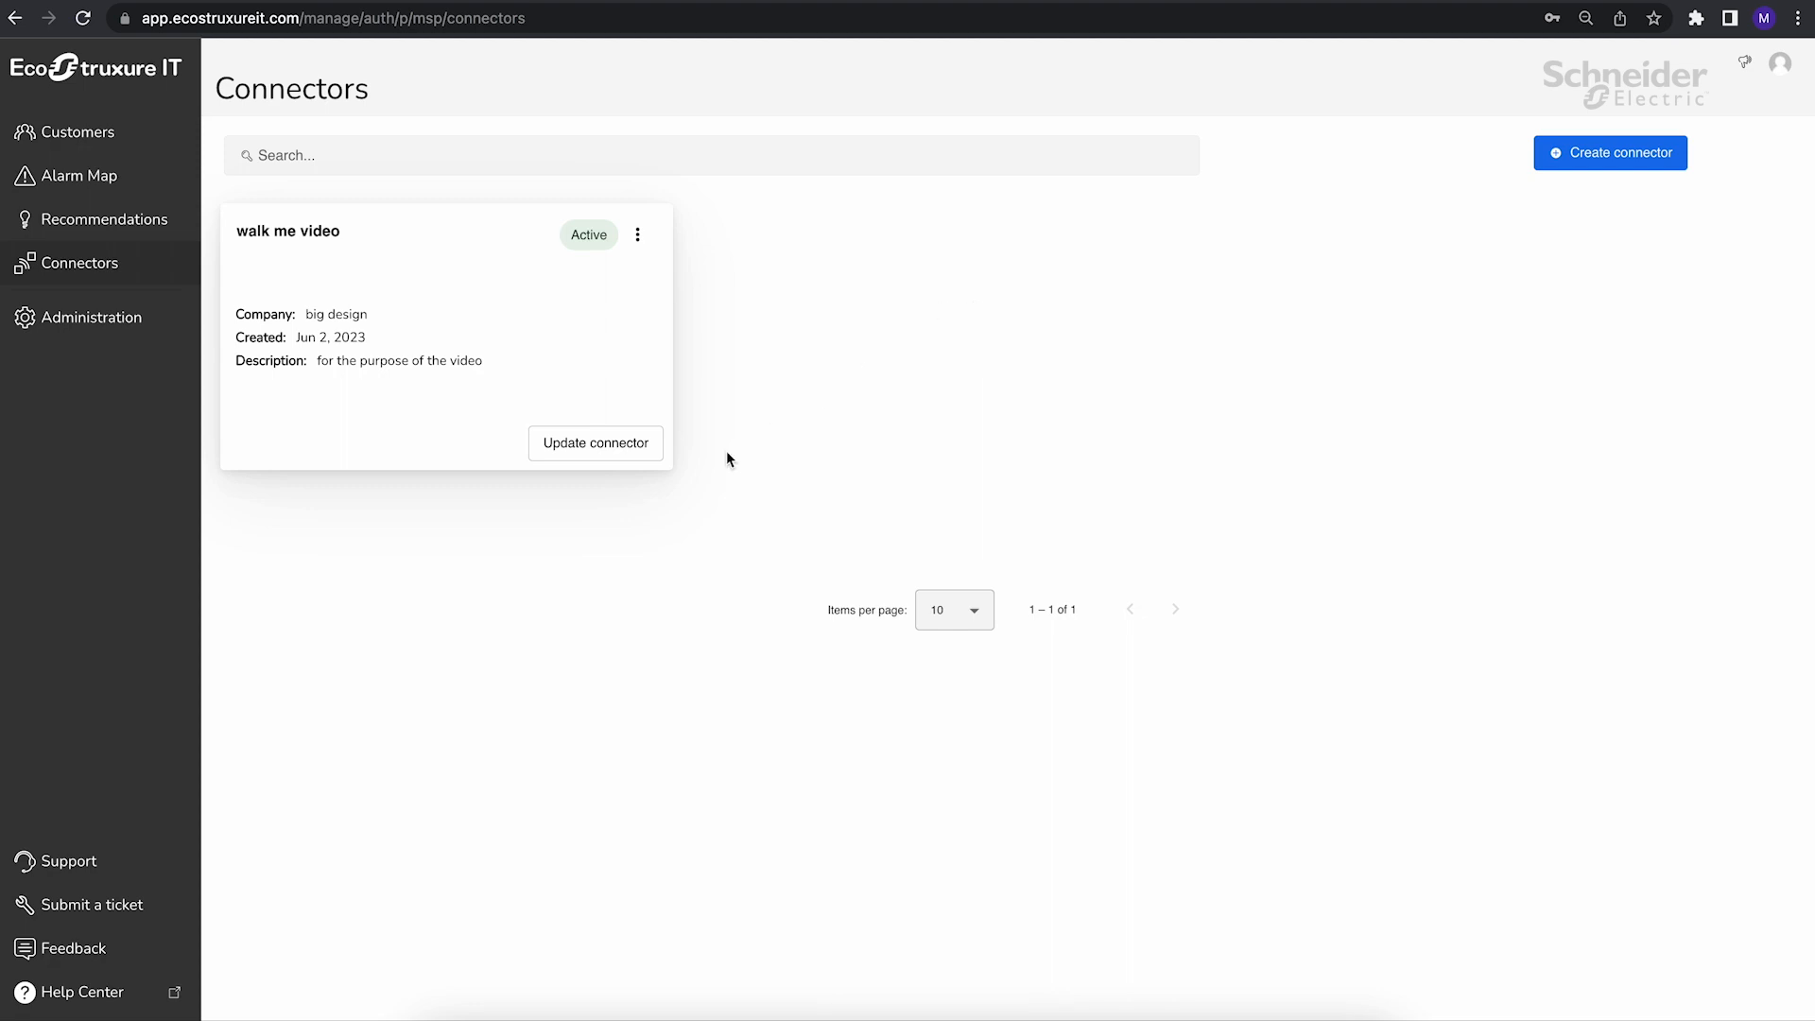
# In EcoStruxure IT, open the "walk me video" connector for updating, review its credentials and configurations, and return to the connectors overview.
pyautogui.click(605, 444)
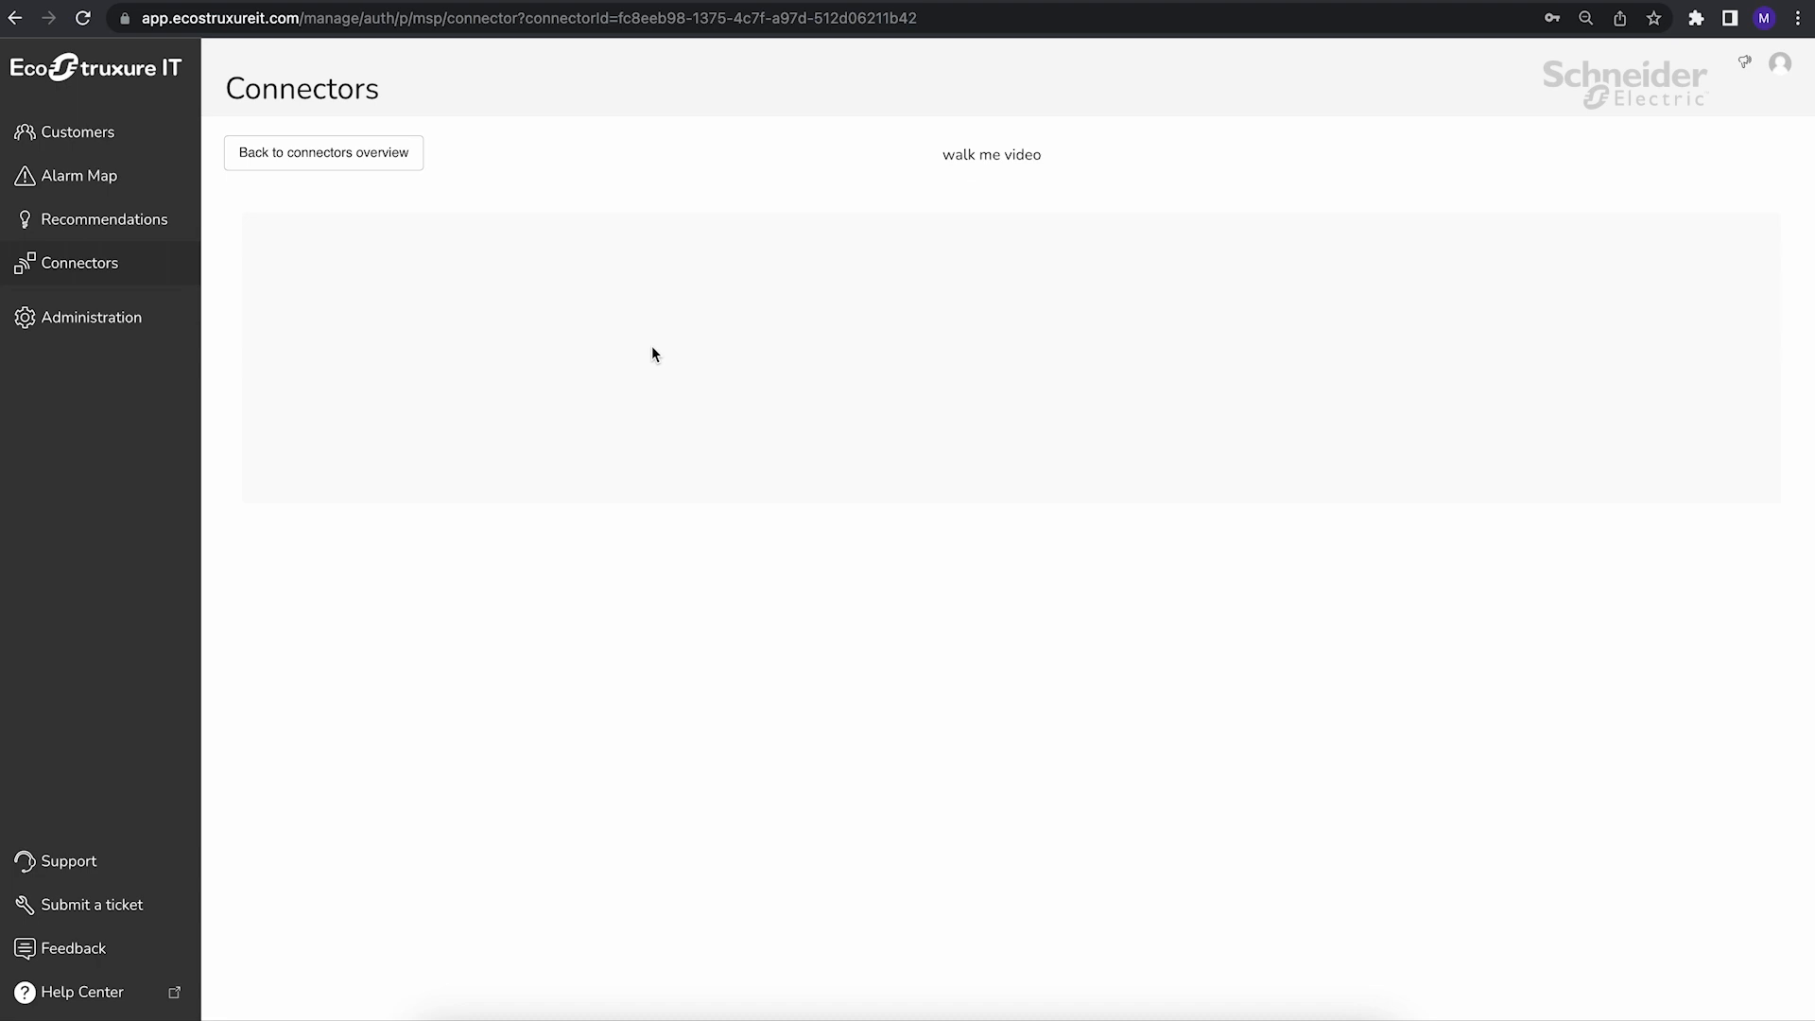
pyautogui.click(1749, 490)
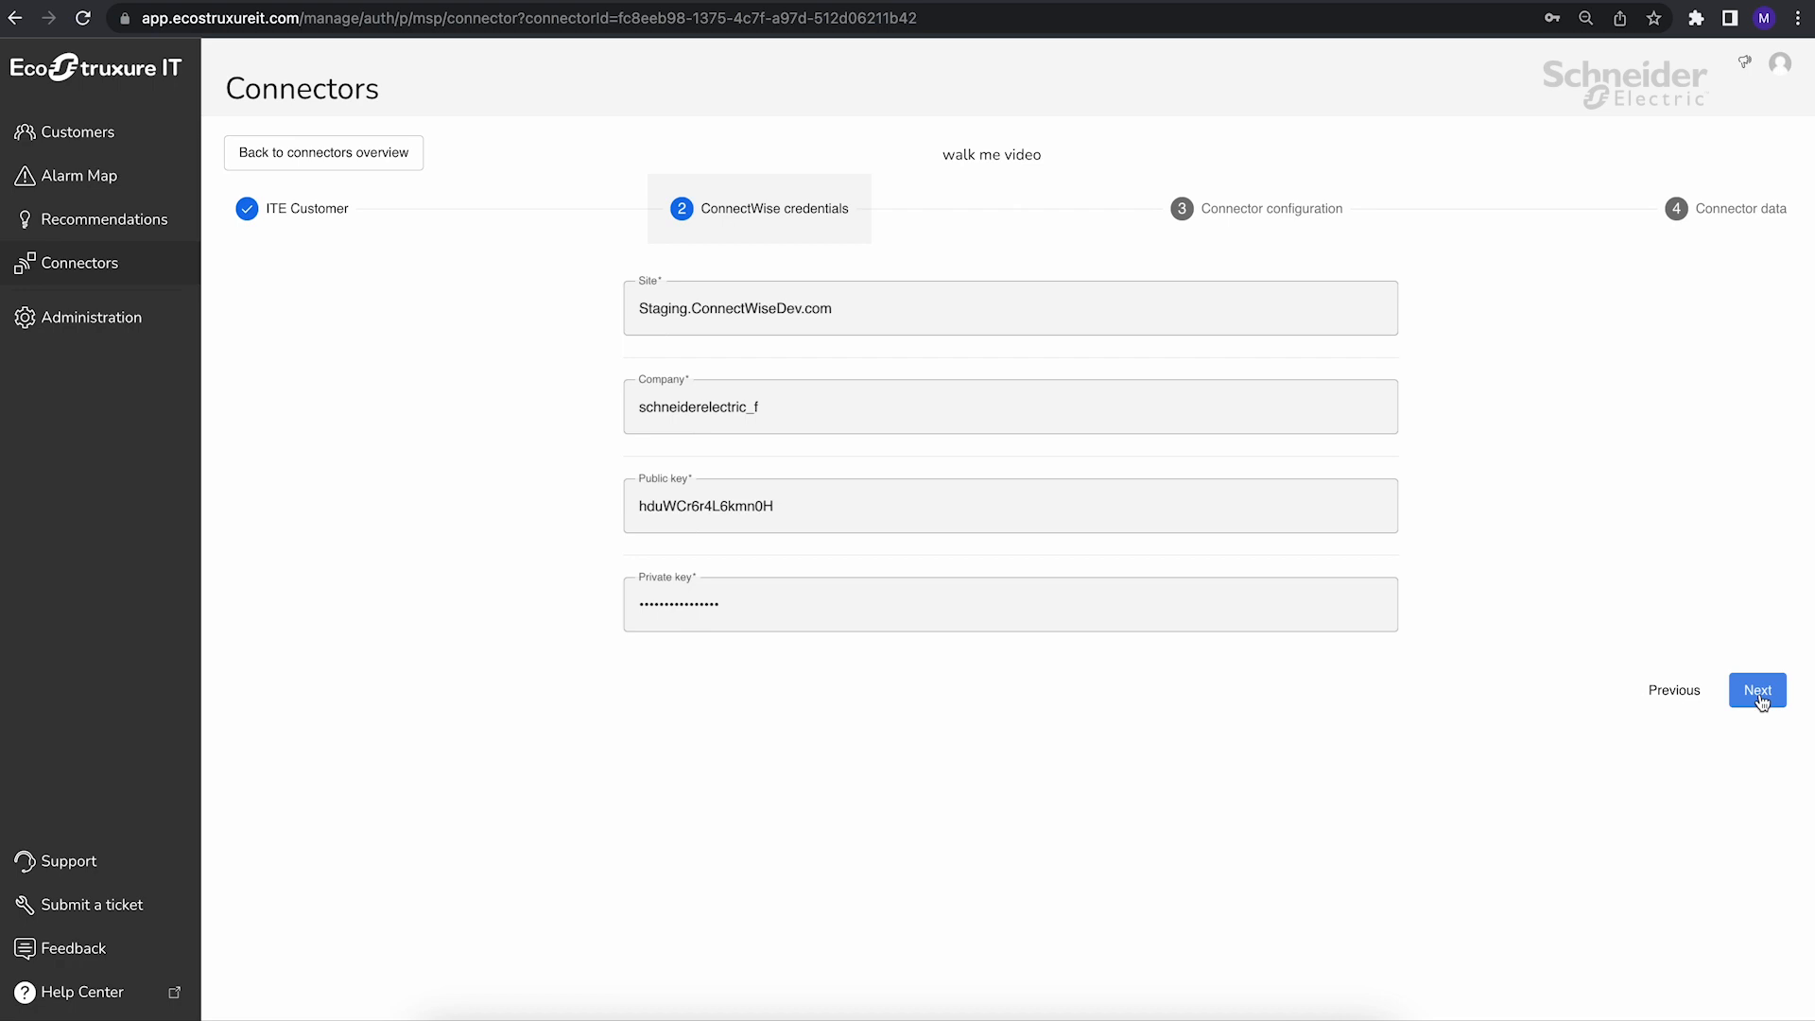
pyautogui.click(1758, 692)
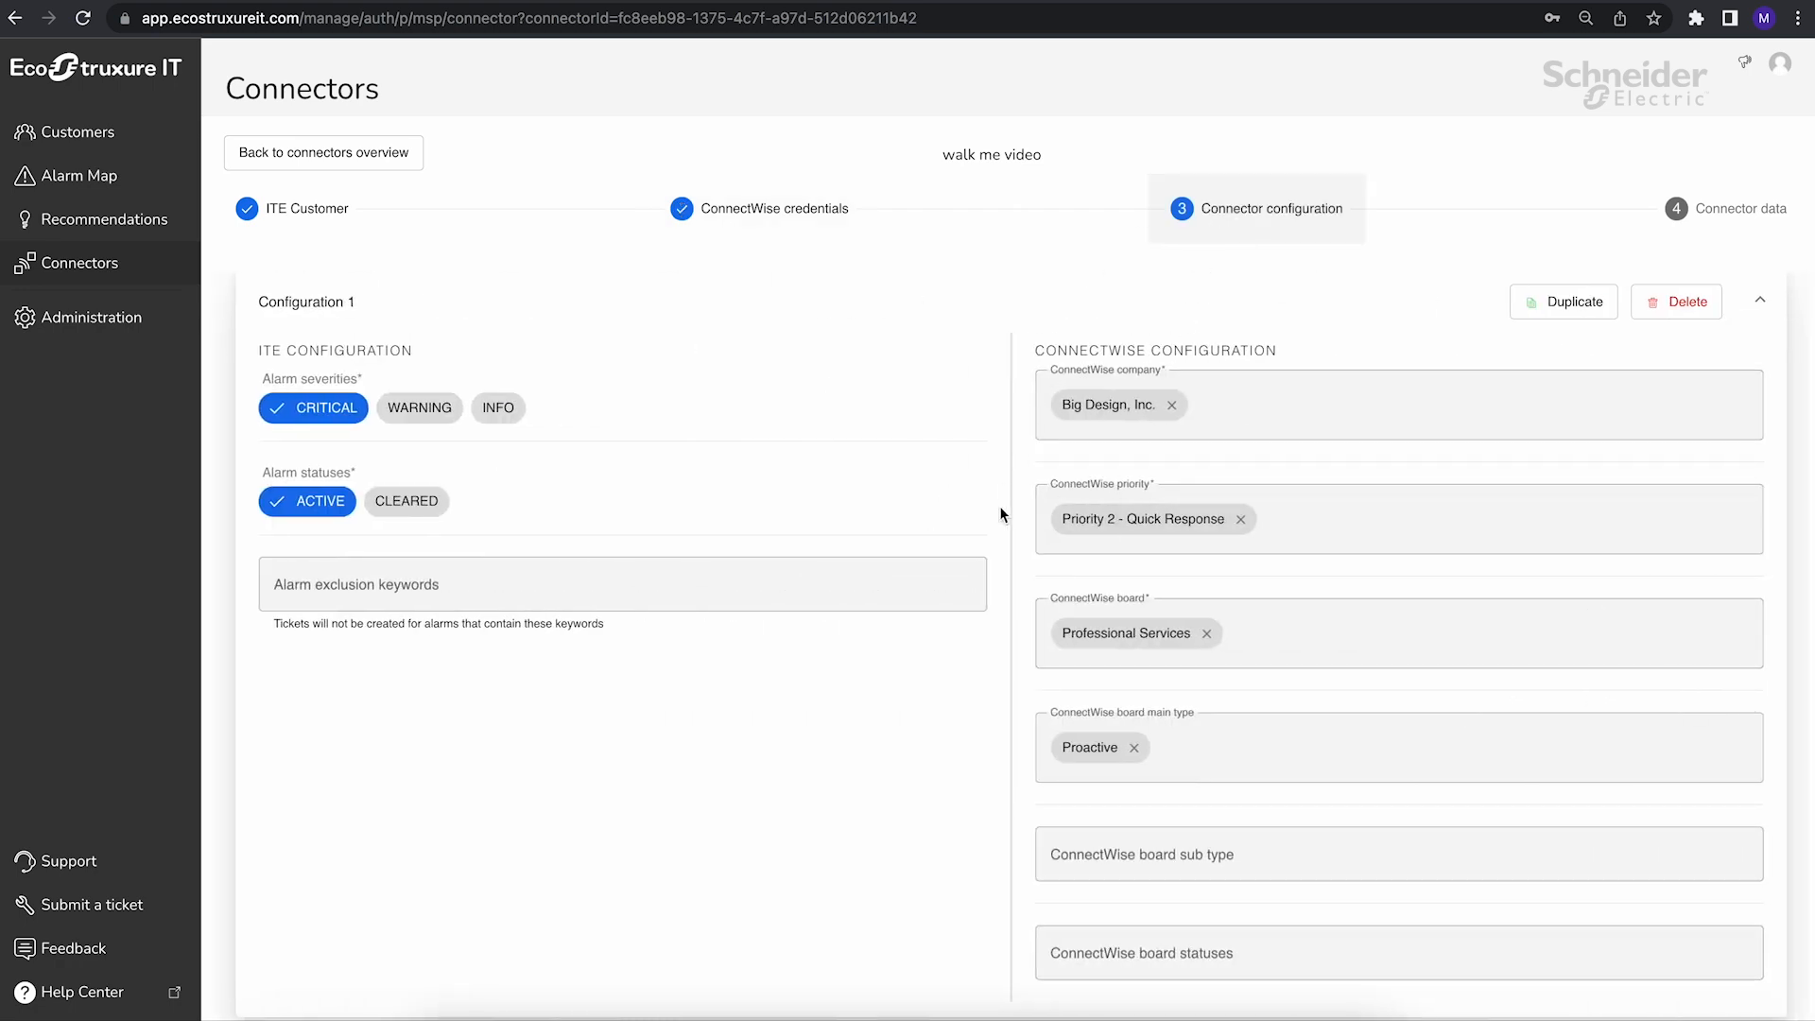
pyautogui.scroll(-1, 1000, 507)
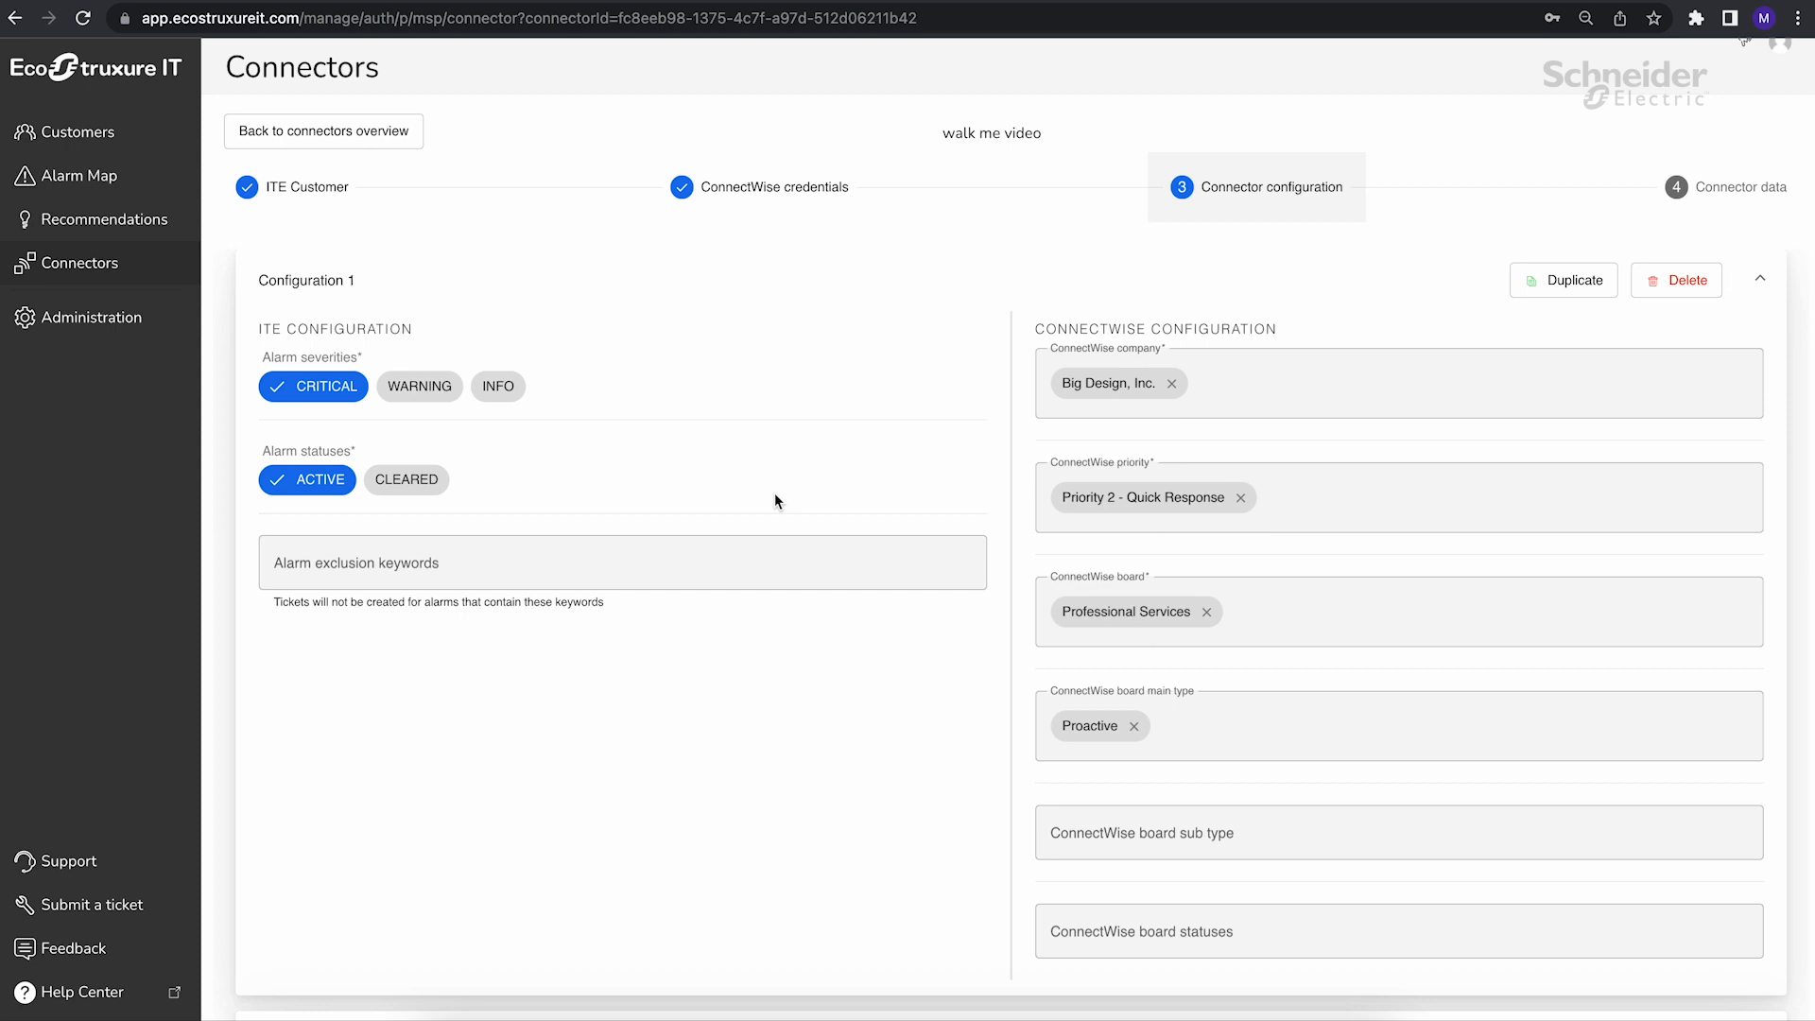
pyautogui.scroll(-3, 774, 494)
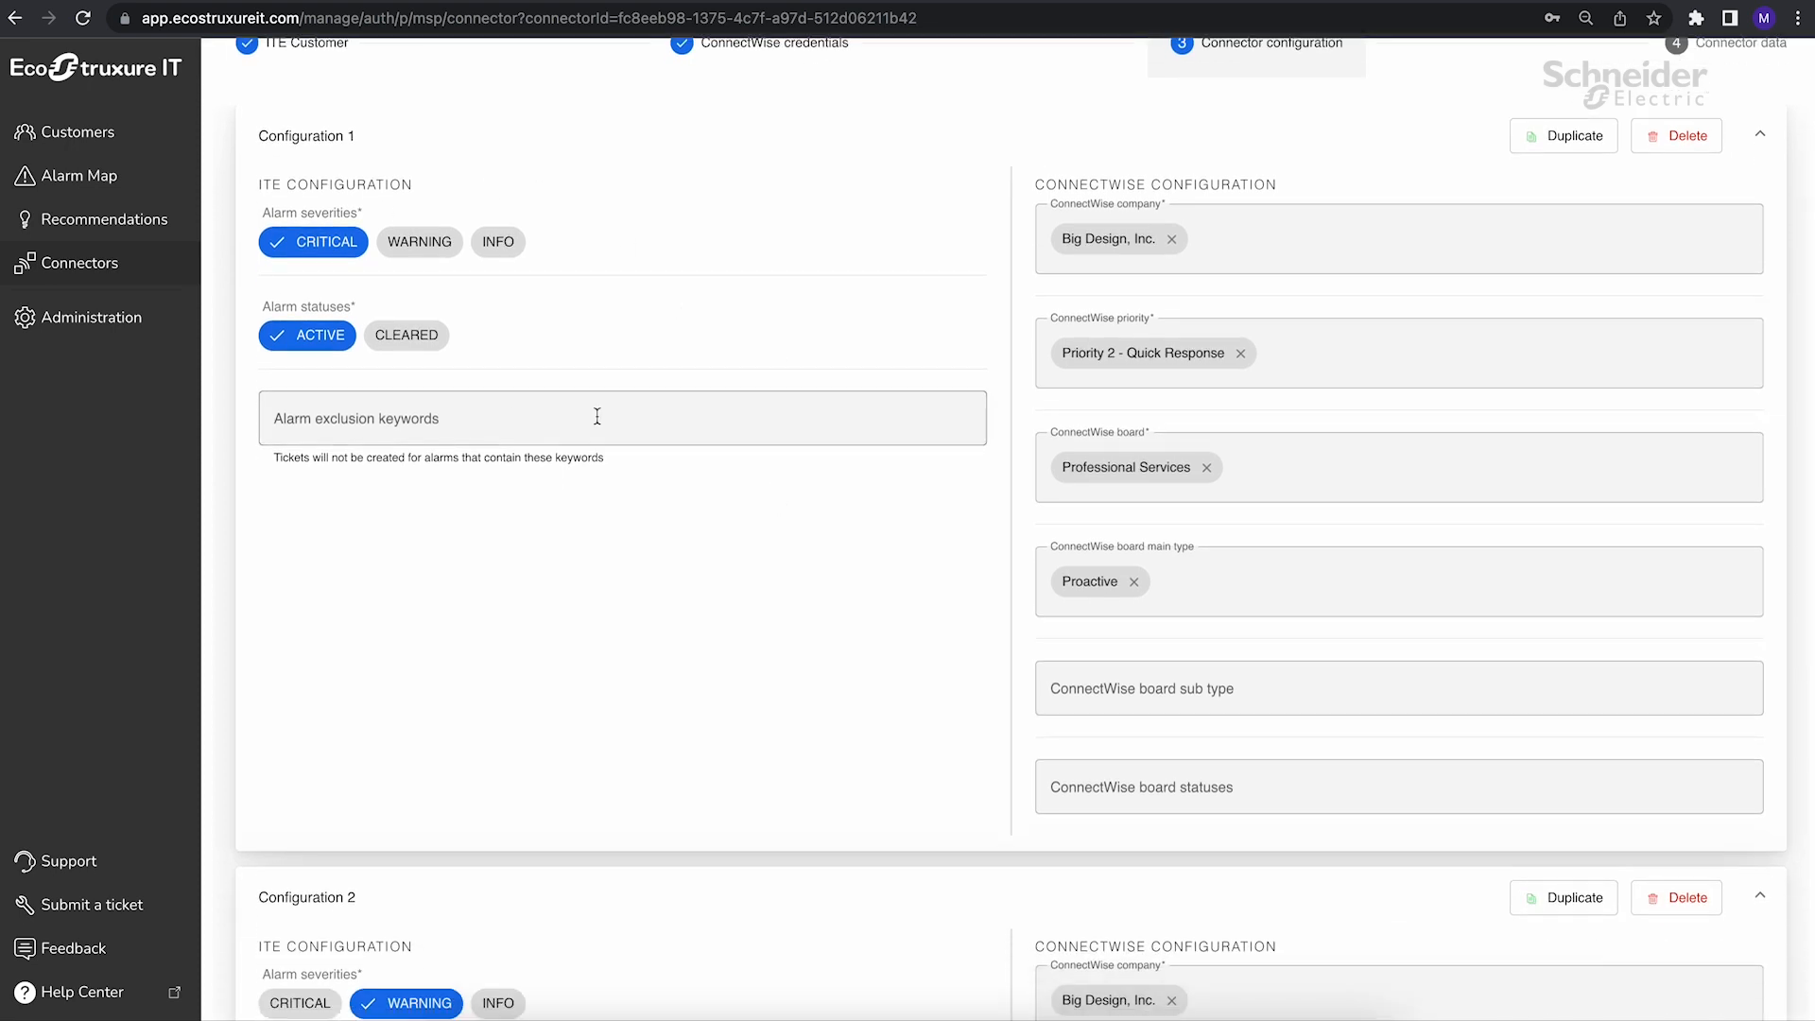
pyautogui.scroll(3, 633, 218)
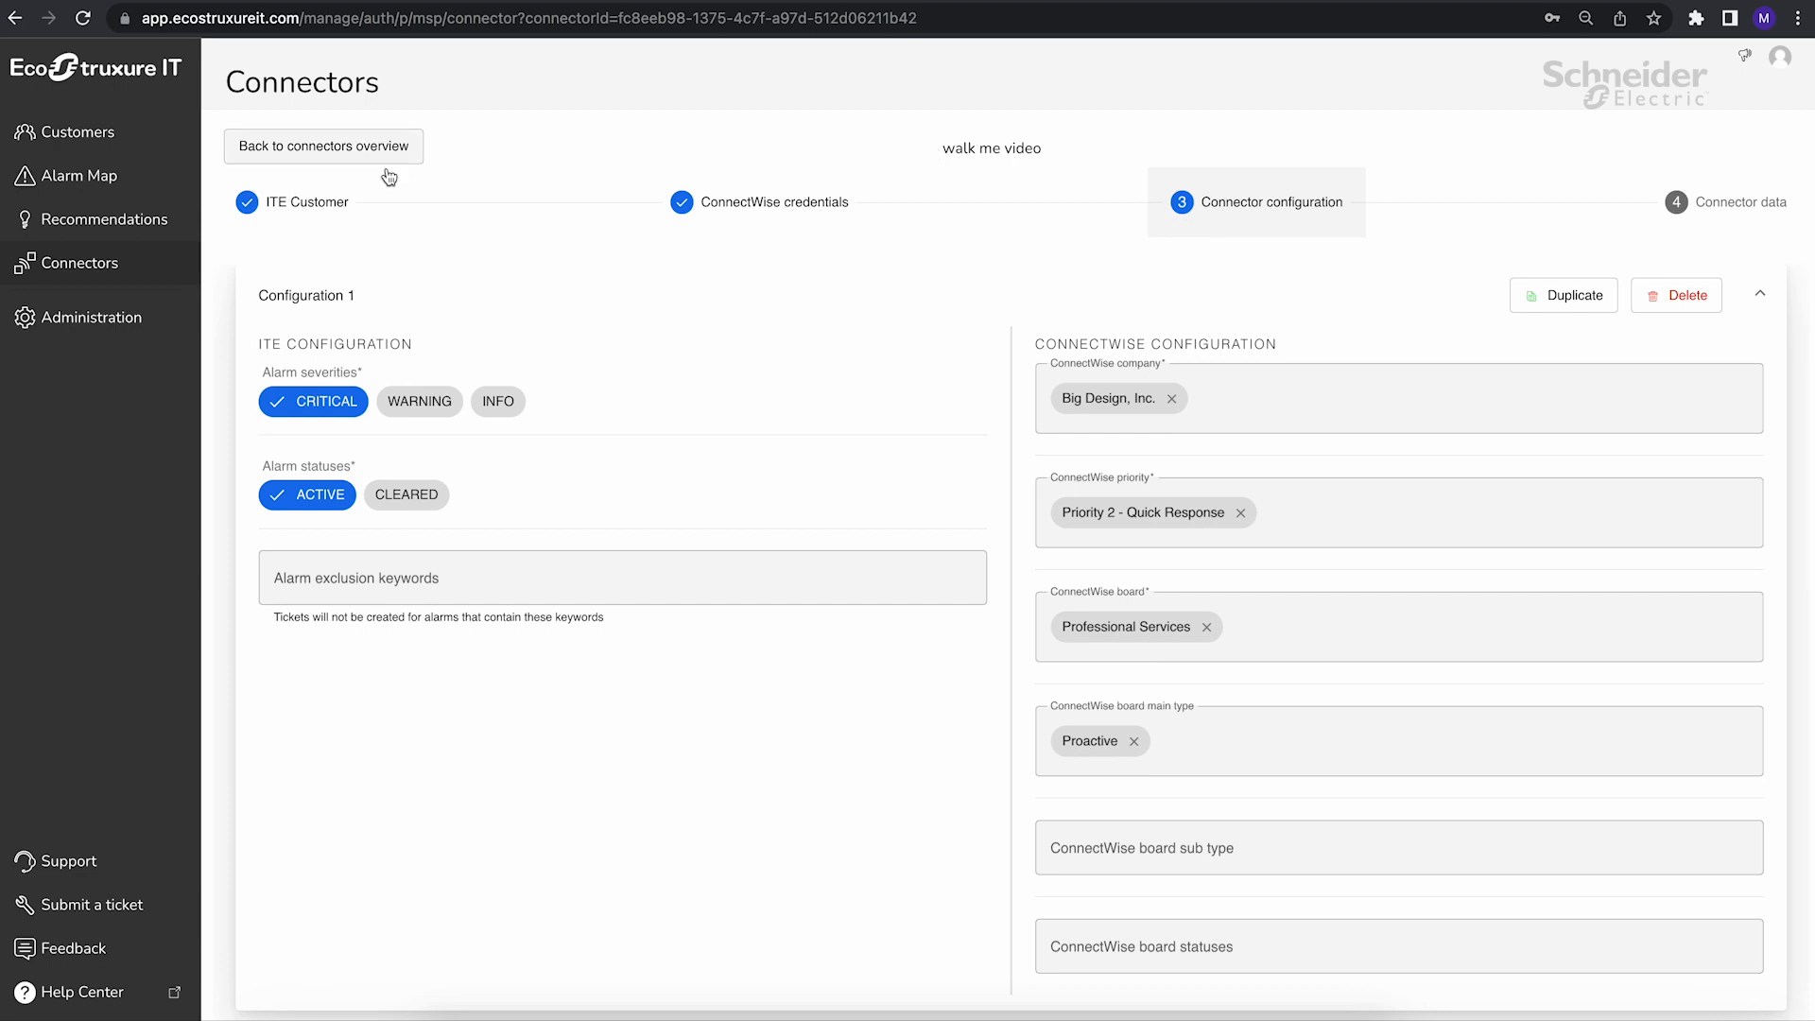
pyautogui.click(342, 149)
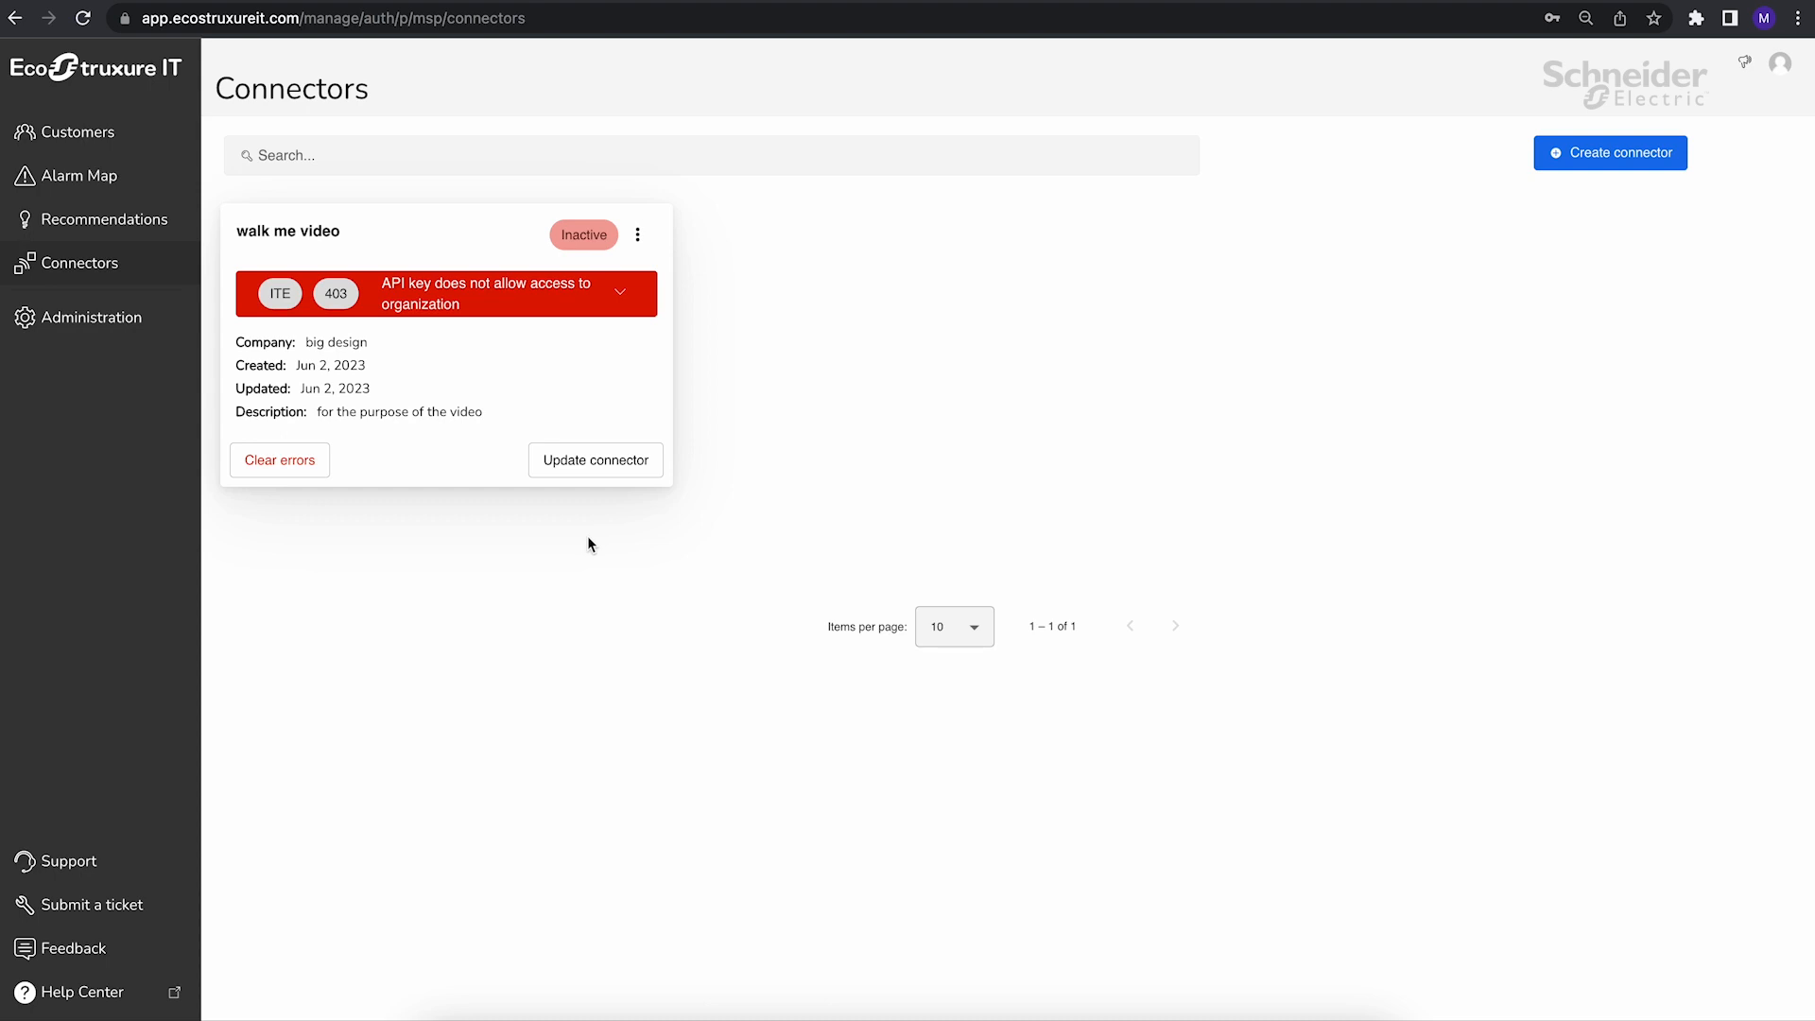
pyautogui.press('super+shift+5')
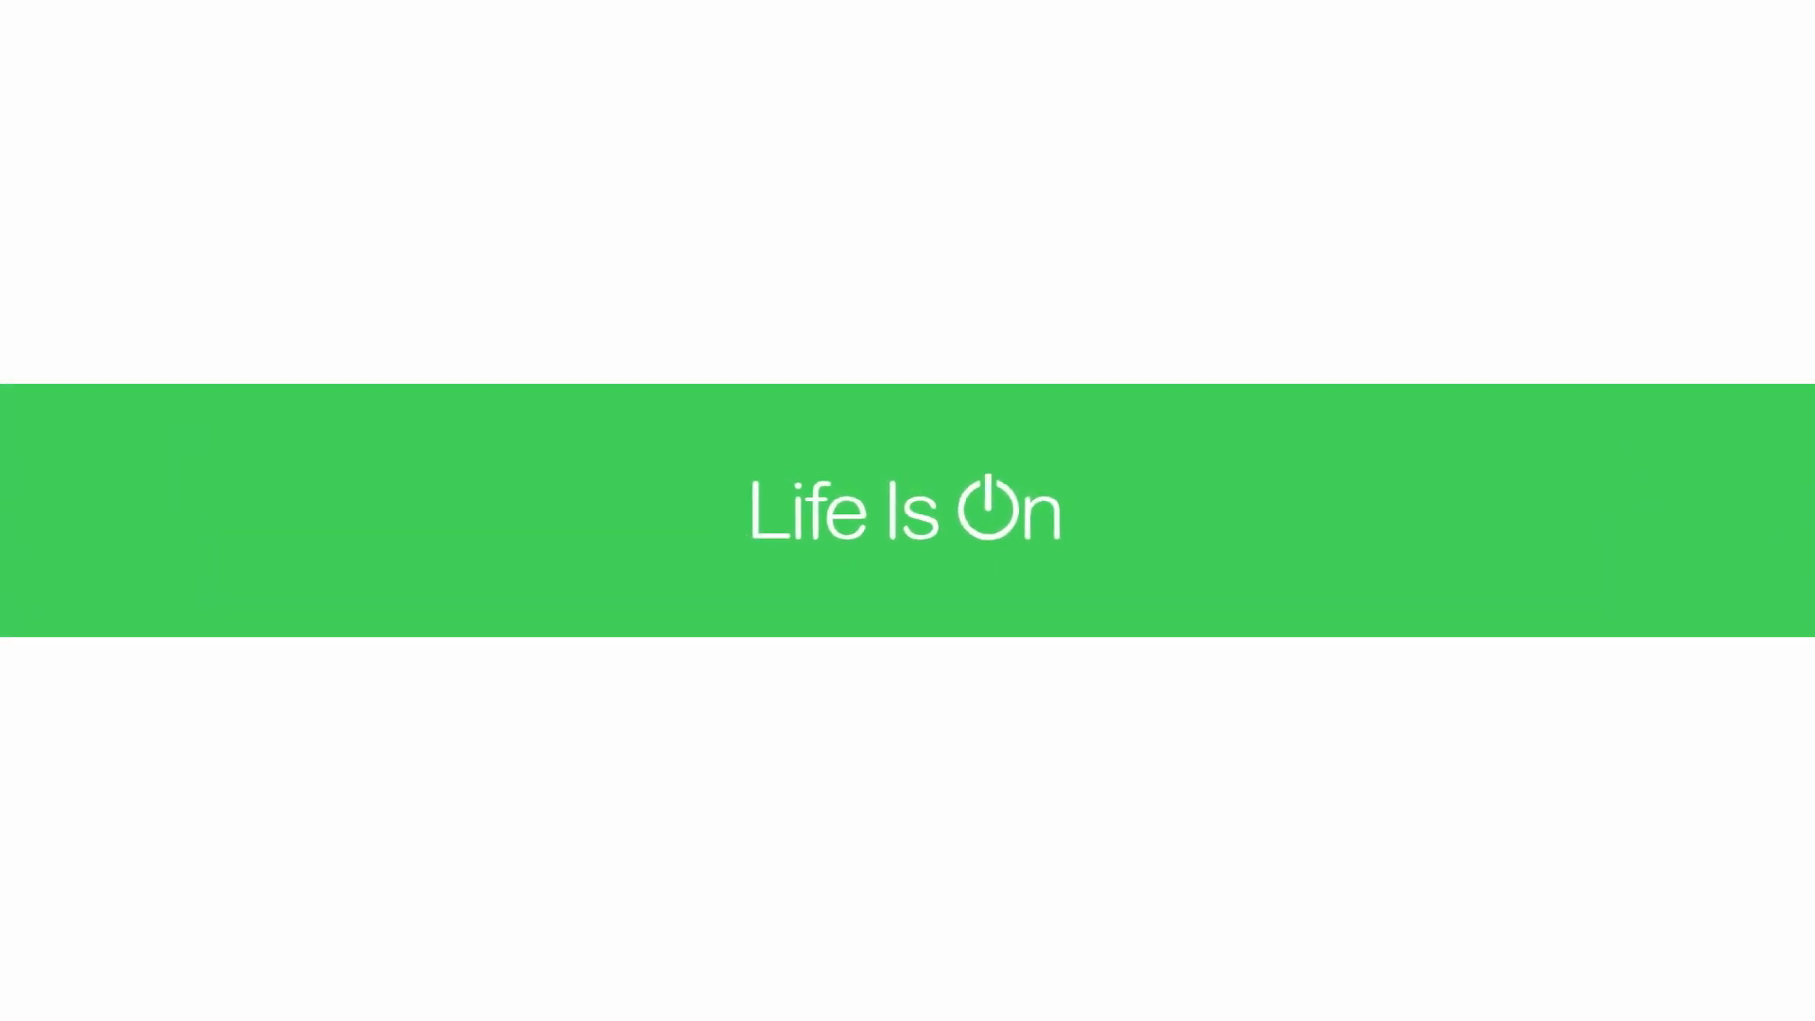